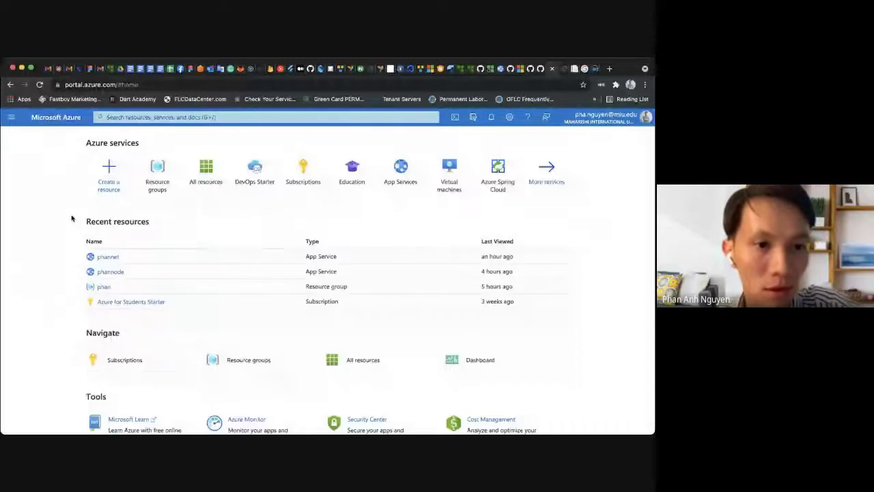
View the deployed Node.js site at phannode.azurewebsites.net and return to the Azure portal home page
{"action": "left_click", "coordinate": [60, 69]}
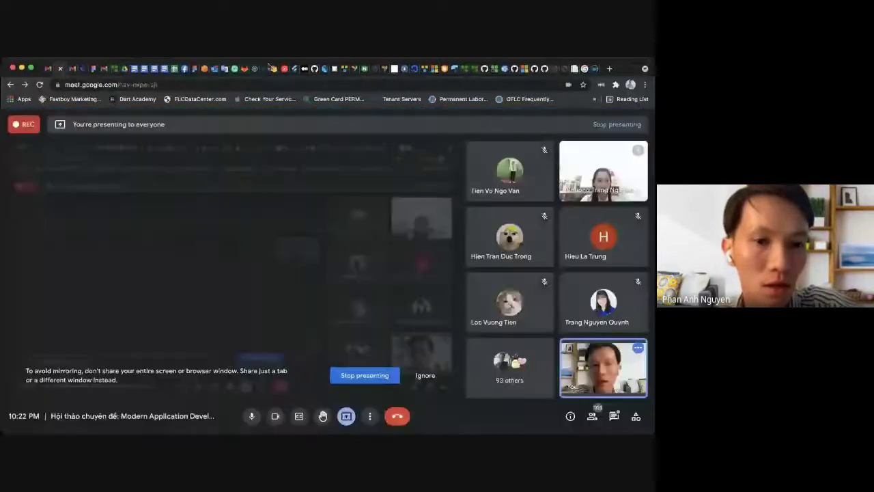
{"action": "left_click", "coordinate": [525, 72]}
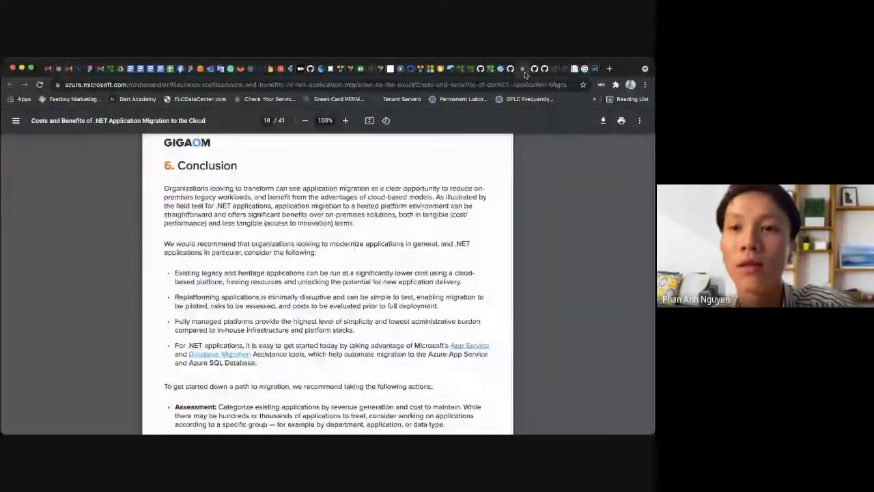
{"action": "left_click", "coordinate": [559, 71]}
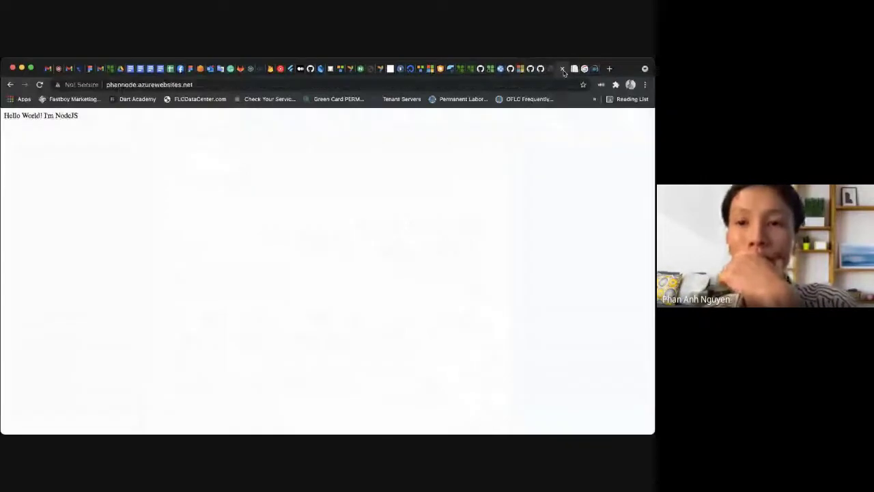
{"action": "left_click", "coordinate": [550, 71]}
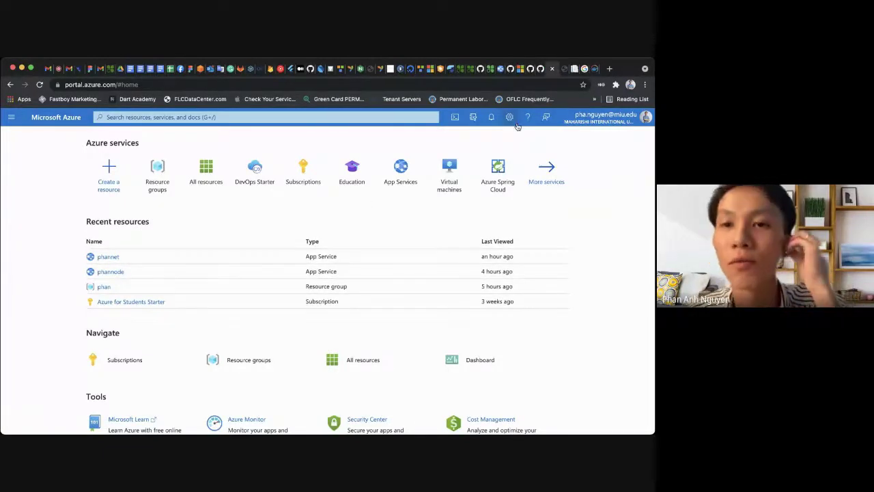
Open AzureAppService's original github-action-testapp-dotnetcore repository on GitHub, view its fork options and close them without forking
{"action": "left_click", "coordinate": [530, 69]}
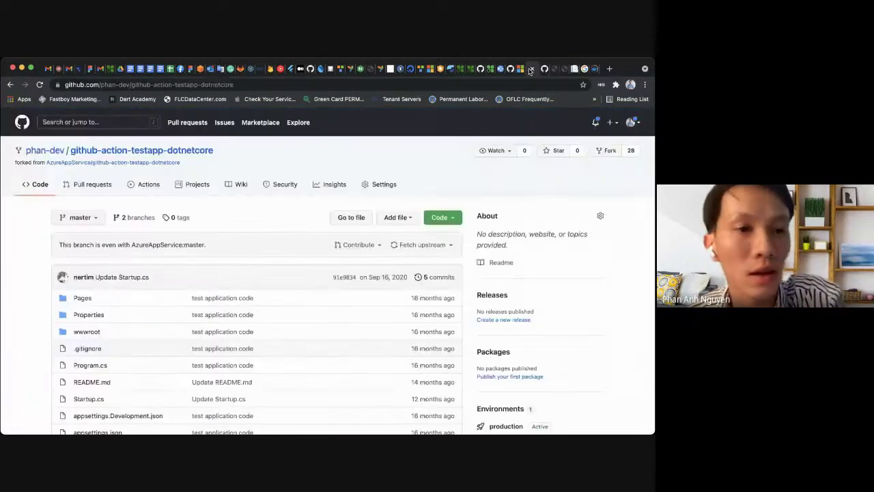
{"action": "left_click", "coordinate": [156, 163]}
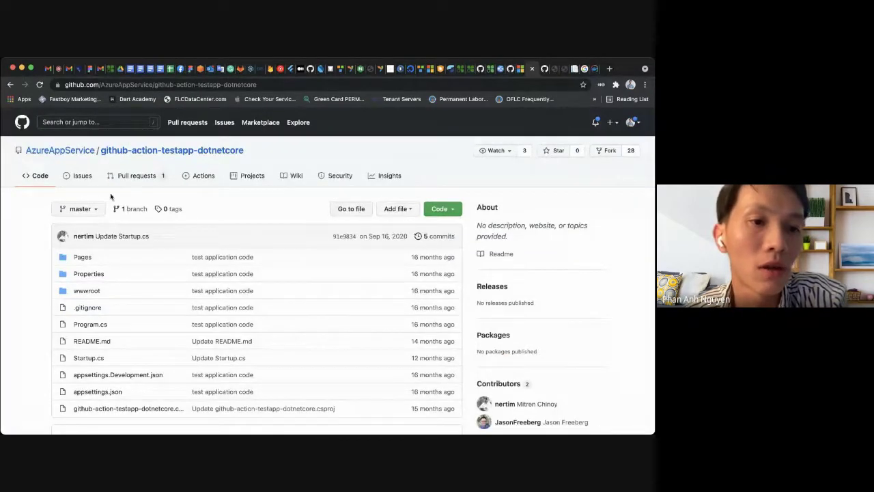
{"action": "left_click", "coordinate": [608, 152]}
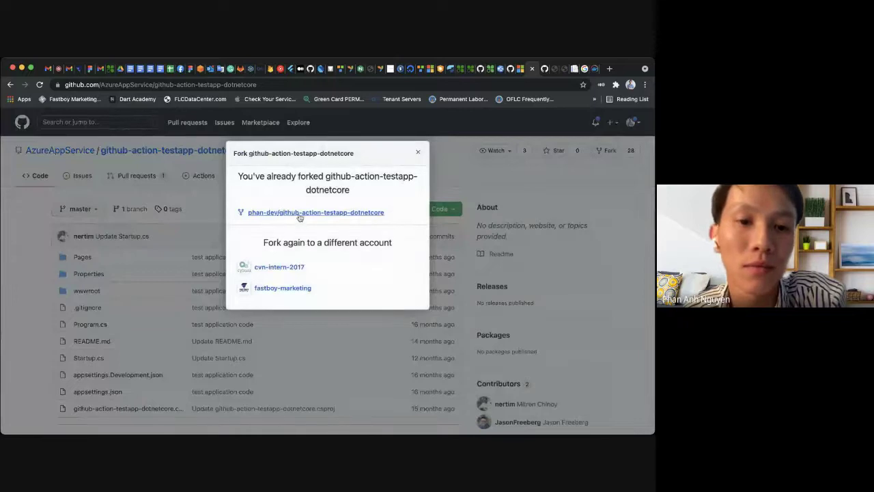
{"action": "left_click", "coordinate": [418, 153]}
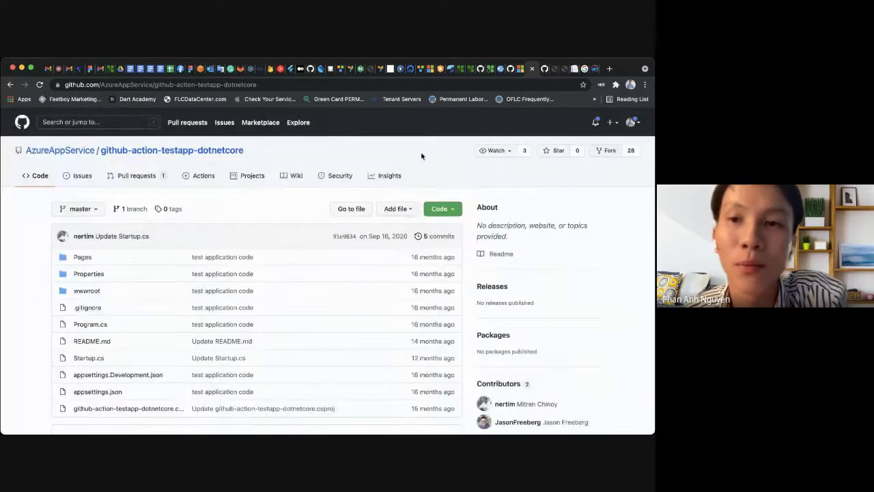
View the forked github-action-testapp-node repository on GitHub and switch back to the Azure portal home page
{"action": "left_click", "coordinate": [545, 71]}
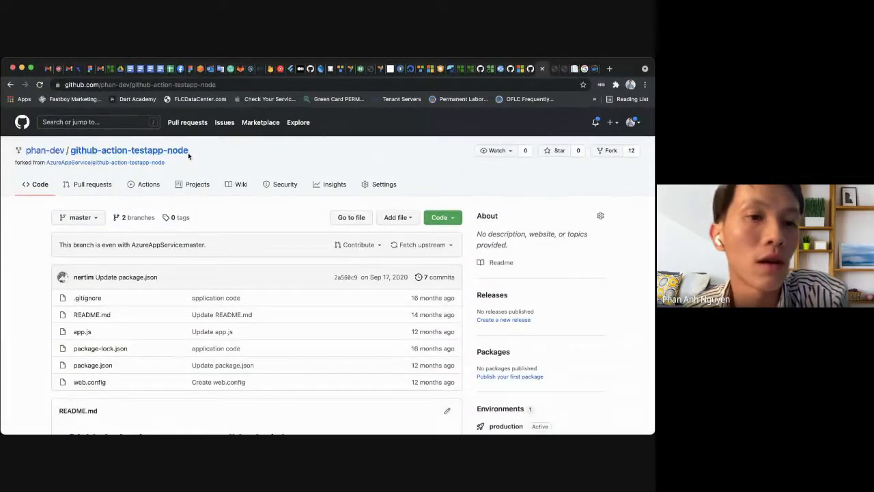
{"action": "left_click", "coordinate": [532, 69]}
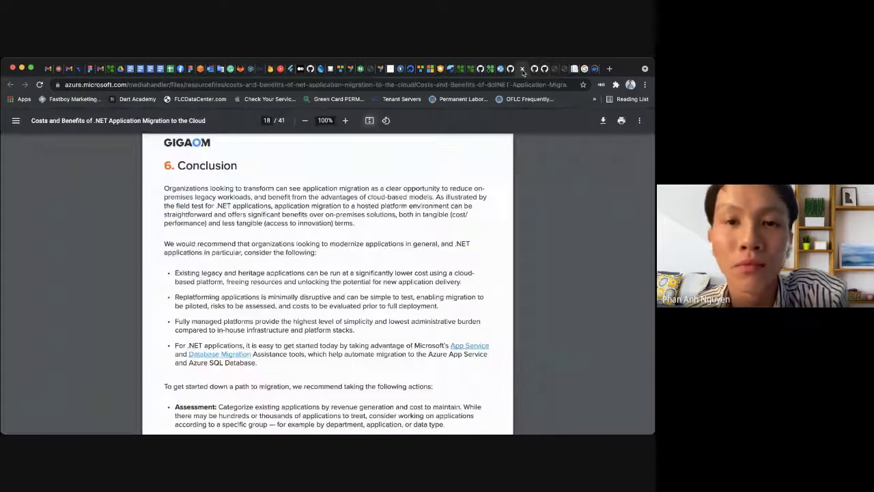
{"action": "key", "text": "ctrl+Tab"}
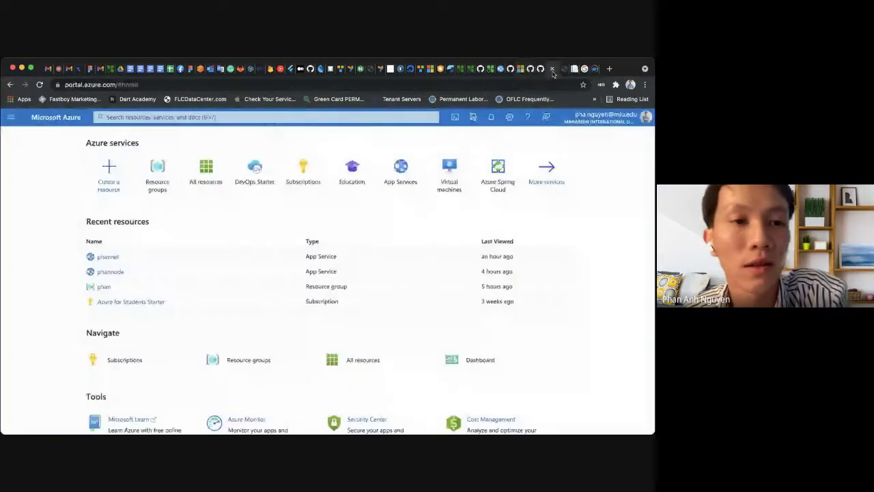
Open the Create a resource page and browse the products of the categories from AI + Machine Learning through Databases
{"action": "left_click", "coordinate": [108, 194]}
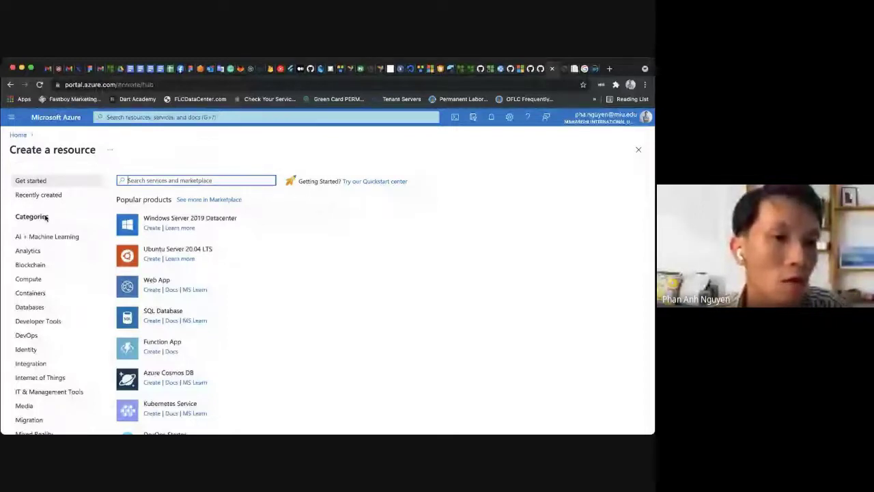
{"action": "left_click", "coordinate": [43, 239]}
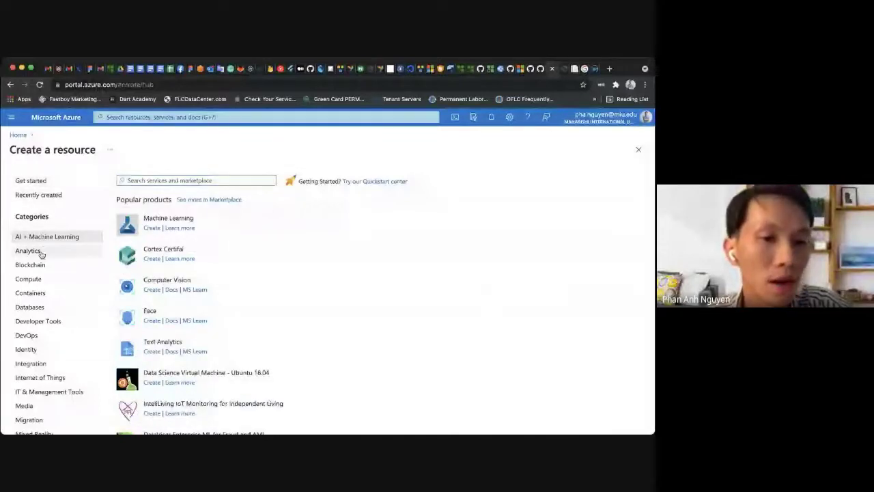
{"action": "left_click", "coordinate": [42, 252]}
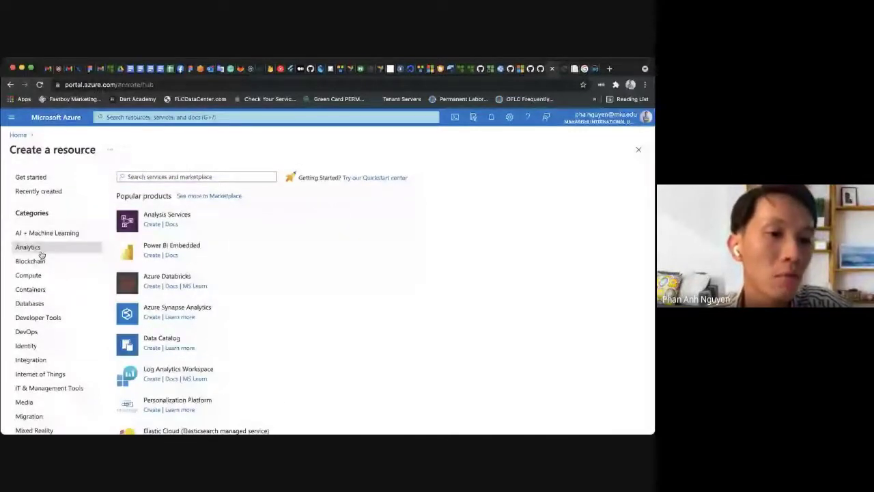
{"action": "left_click", "coordinate": [42, 260]}
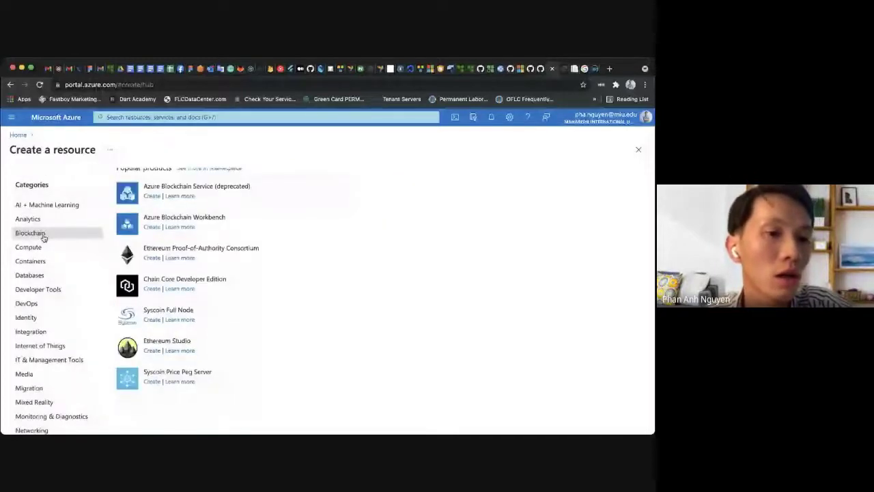
{"action": "scroll", "coordinate": [48, 226], "scroll_direction": "down", "scroll_amount": 2}
{"action": "left_click", "coordinate": [49, 221]}
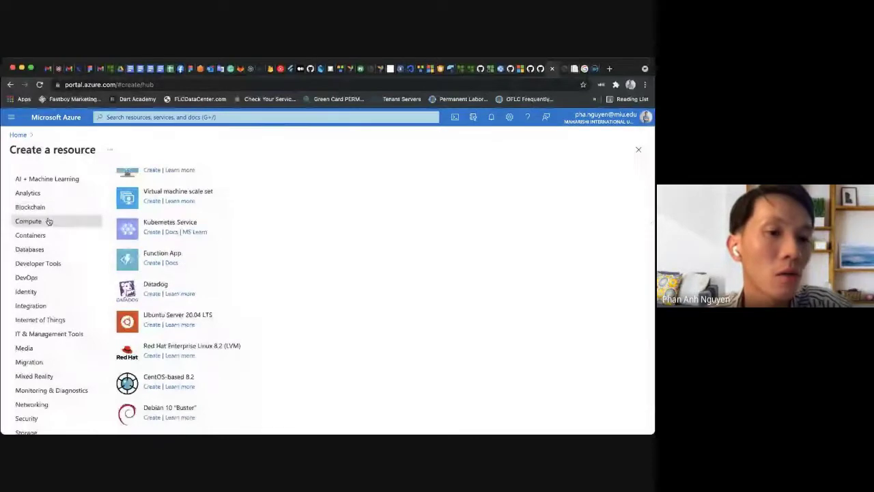
{"action": "left_click", "coordinate": [50, 235]}
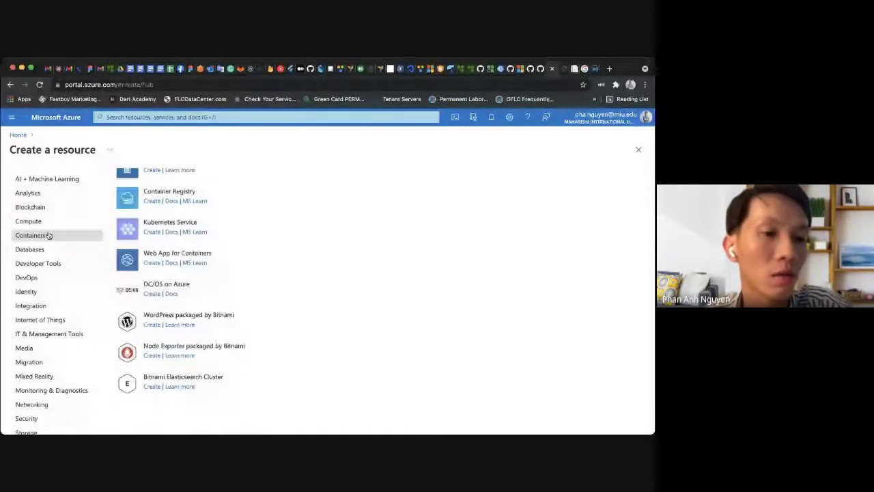
{"action": "left_click", "coordinate": [47, 250]}
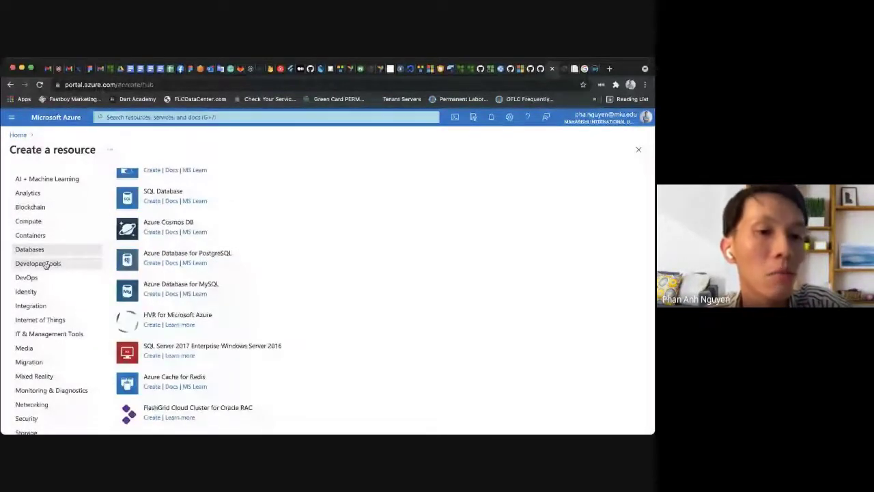
Browse the products offered in the DevOps, Identity, Integration and Internet of Things categories
{"action": "left_click", "coordinate": [40, 278]}
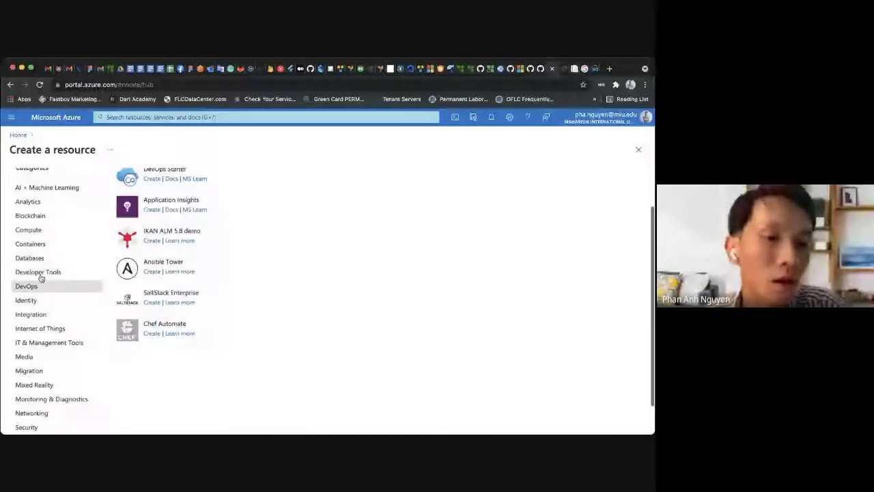
{"action": "scroll", "coordinate": [40, 277], "scroll_direction": "down", "scroll_amount": 1}
{"action": "left_click", "coordinate": [37, 273]}
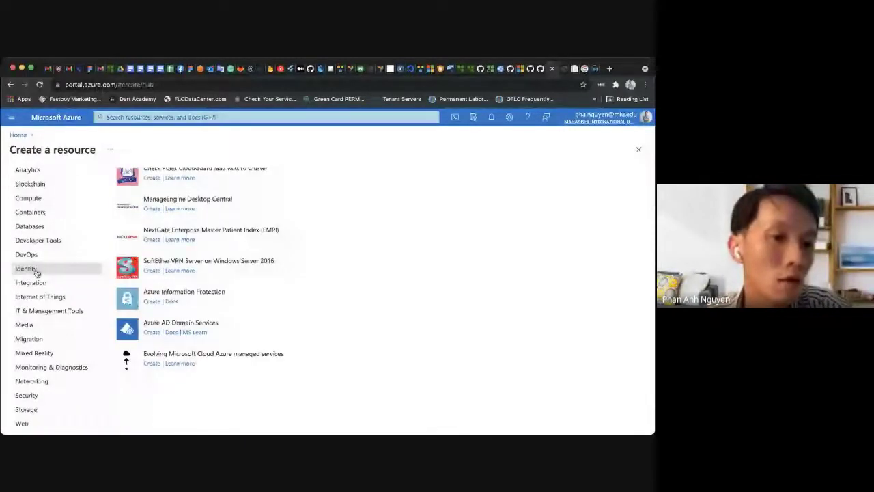
{"action": "left_click", "coordinate": [41, 283]}
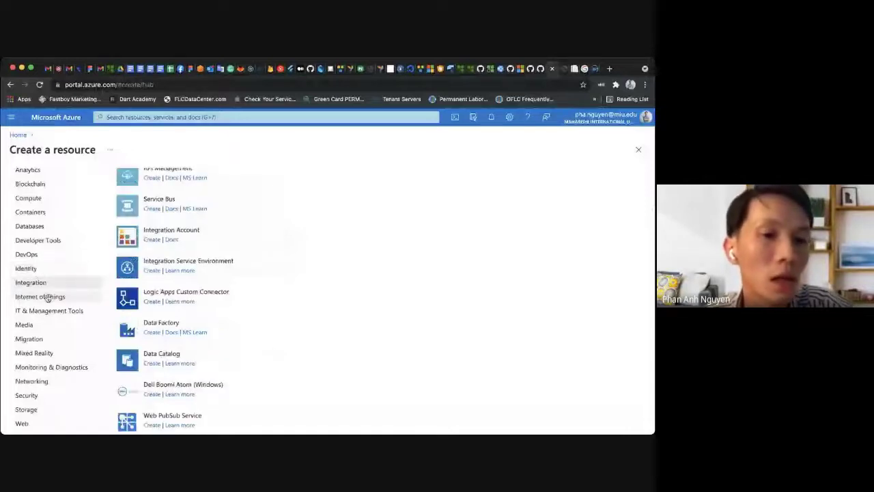
{"action": "left_click", "coordinate": [47, 298]}
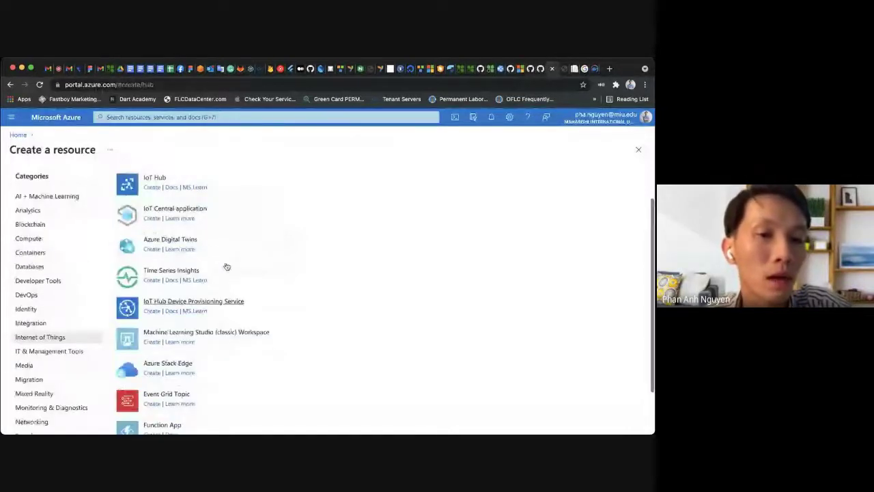
Look through the Internet of Things products and the full list of resource categories down to Web
{"action": "scroll", "coordinate": [243, 288], "scroll_direction": "down", "scroll_amount": 2}
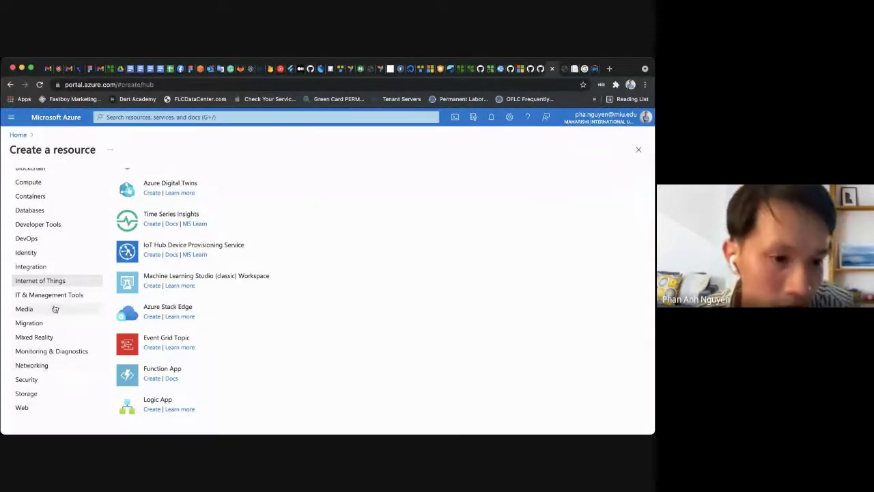
{"action": "scroll", "coordinate": [44, 232], "scroll_direction": "up", "scroll_amount": 2}
{"action": "scroll", "coordinate": [45, 232], "scroll_direction": "up", "scroll_amount": 1}
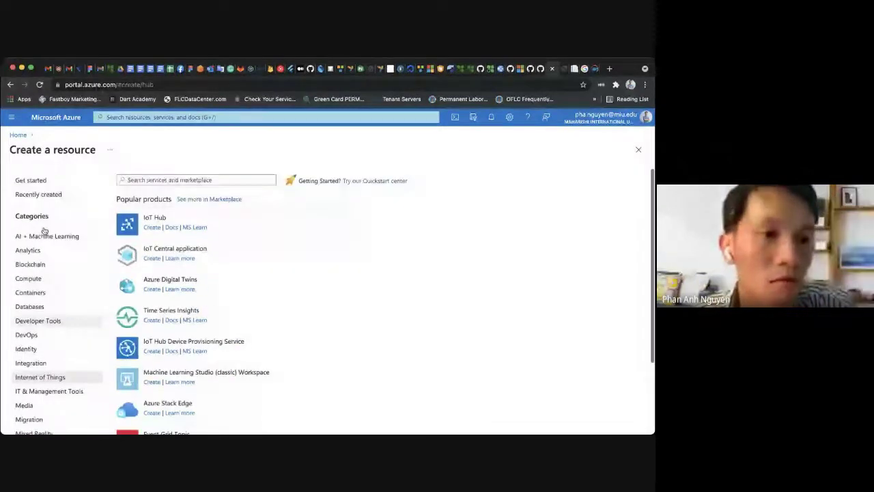
{"action": "scroll", "coordinate": [55, 342], "scroll_direction": "down", "scroll_amount": 3}
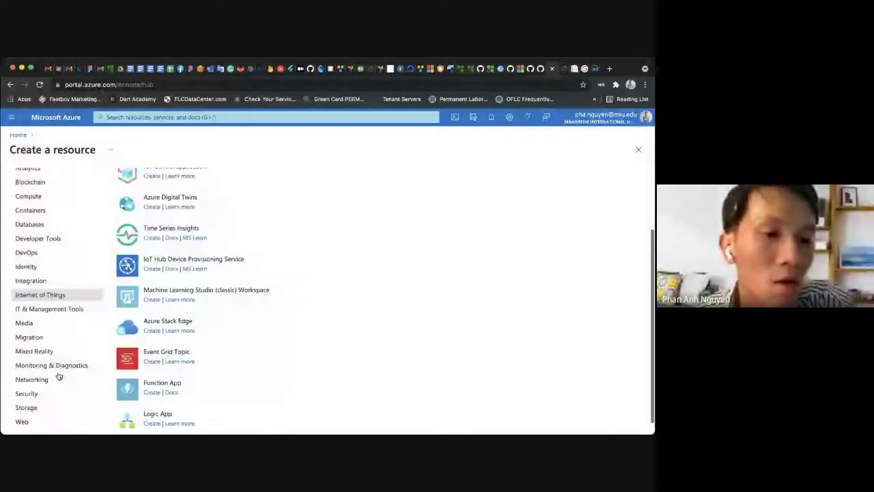
{"action": "scroll", "coordinate": [81, 295], "scroll_direction": "down", "scroll_amount": 1}
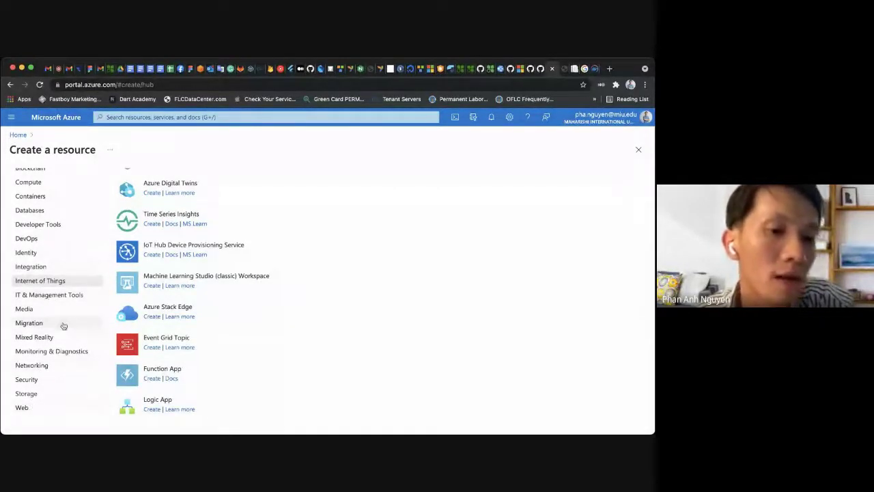
{"action": "scroll", "coordinate": [63, 326], "scroll_direction": "up", "scroll_amount": 2}
{"action": "scroll", "coordinate": [63, 327], "scroll_direction": "up", "scroll_amount": 2}
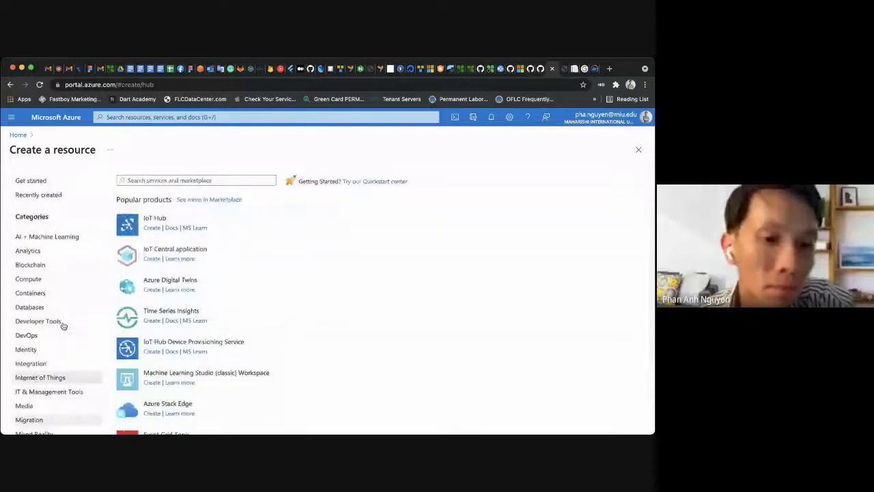
Start creating a Web App from the Get started products and assign it to the existing resource group phan
{"action": "left_click", "coordinate": [41, 181]}
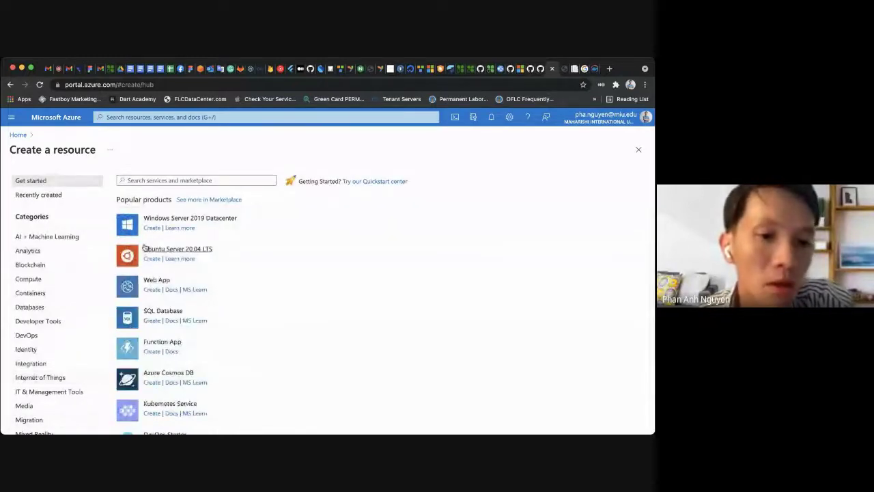
{"action": "left_click", "coordinate": [152, 290]}
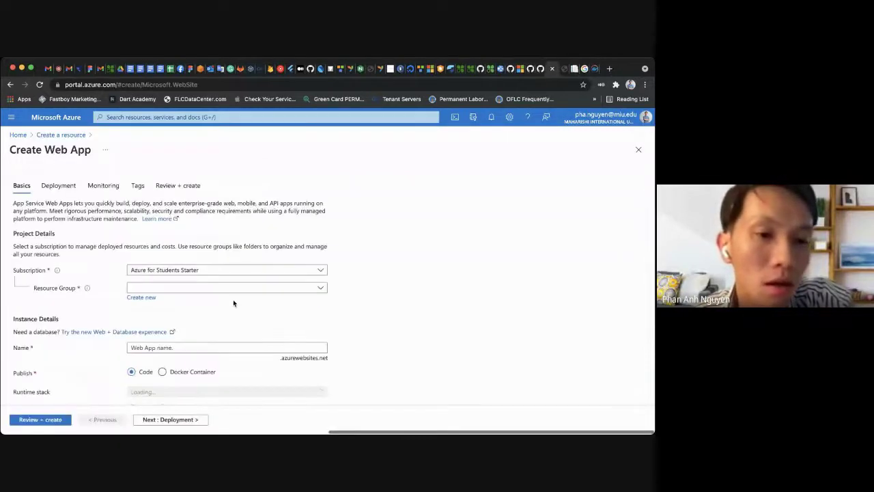
{"action": "scroll", "coordinate": [326, 299], "scroll_direction": "down", "scroll_amount": 1}
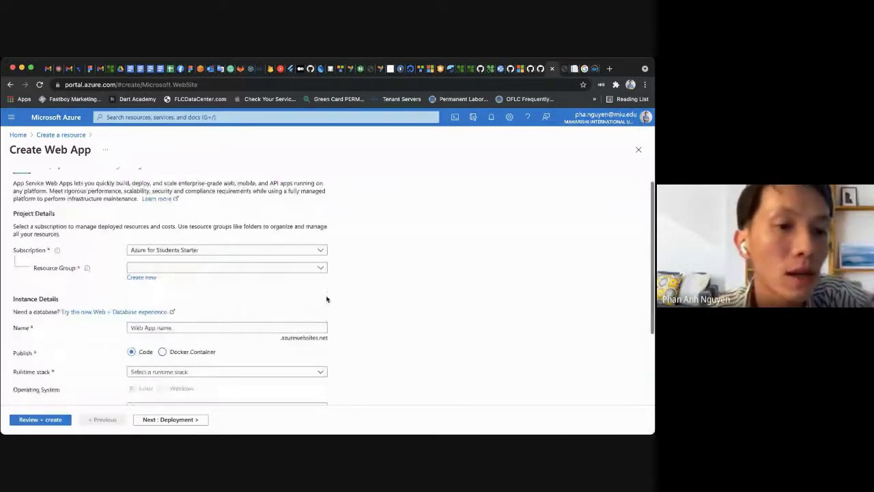
{"action": "scroll", "coordinate": [326, 299], "scroll_direction": "down", "scroll_amount": 2}
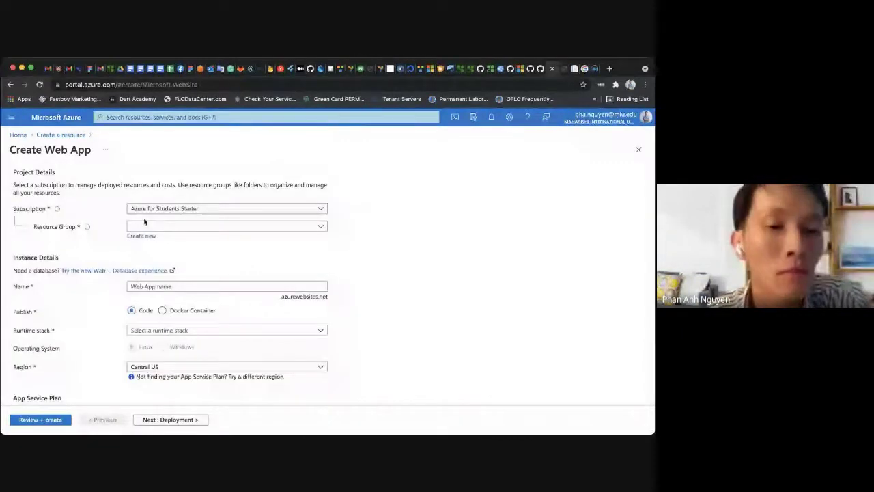
{"action": "left_click", "coordinate": [268, 228]}
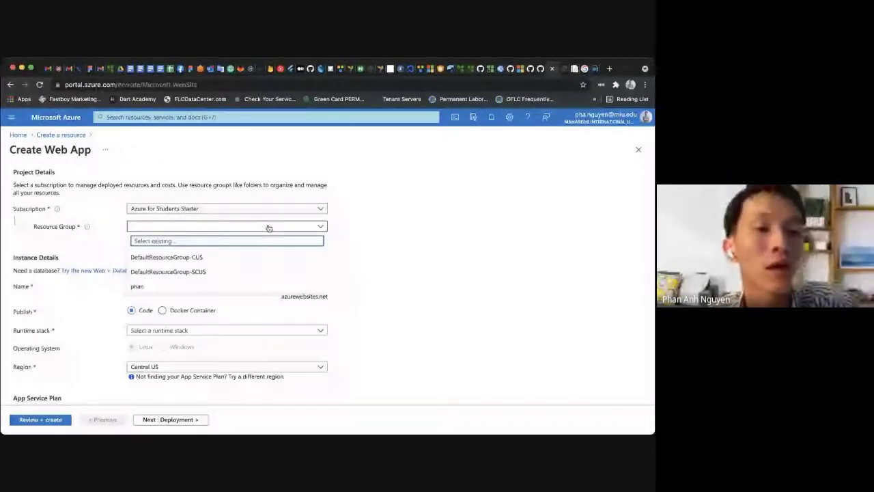
{"action": "left_click", "coordinate": [185, 286]}
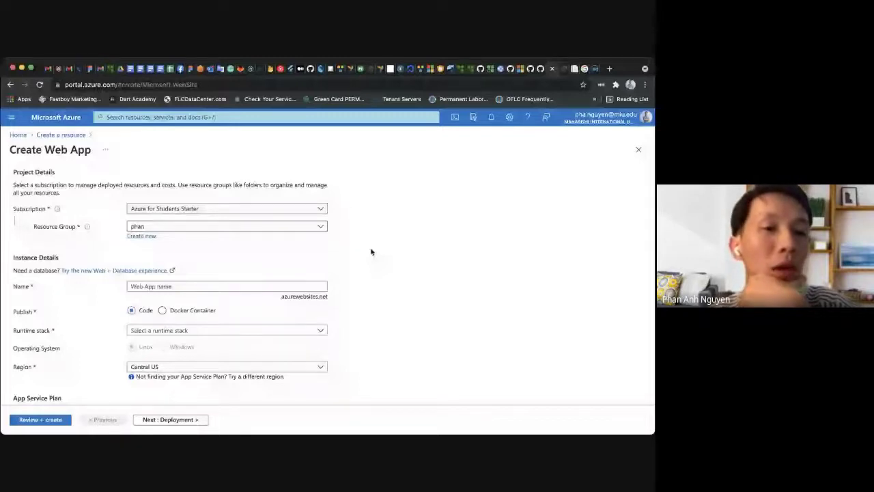
Name the new web app phandemodotnet in the instance details
{"action": "scroll", "coordinate": [370, 252], "scroll_direction": "down", "scroll_amount": 1}
{"action": "left_click", "coordinate": [273, 250]}
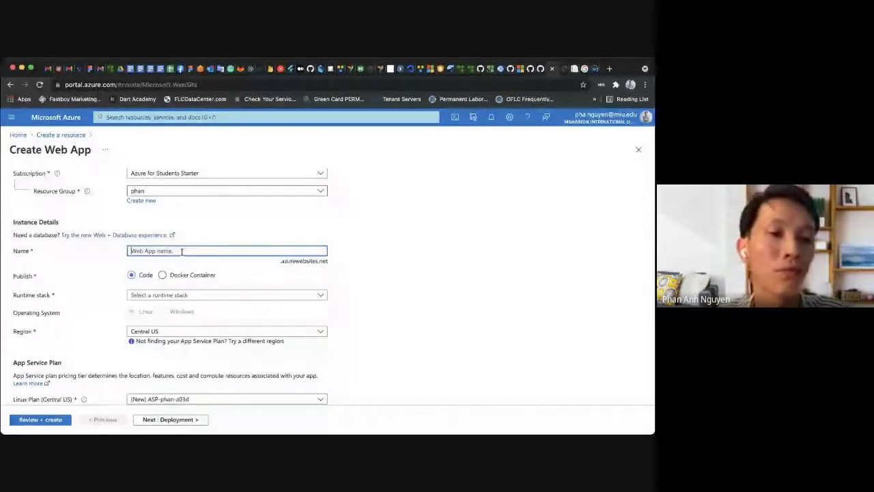
{"action": "type", "text": "ph"}
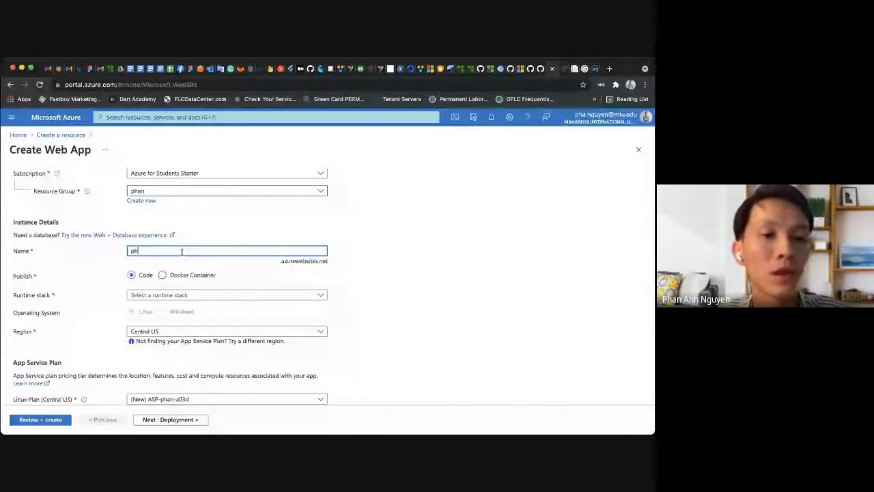
{"action": "type", "text": "an"}
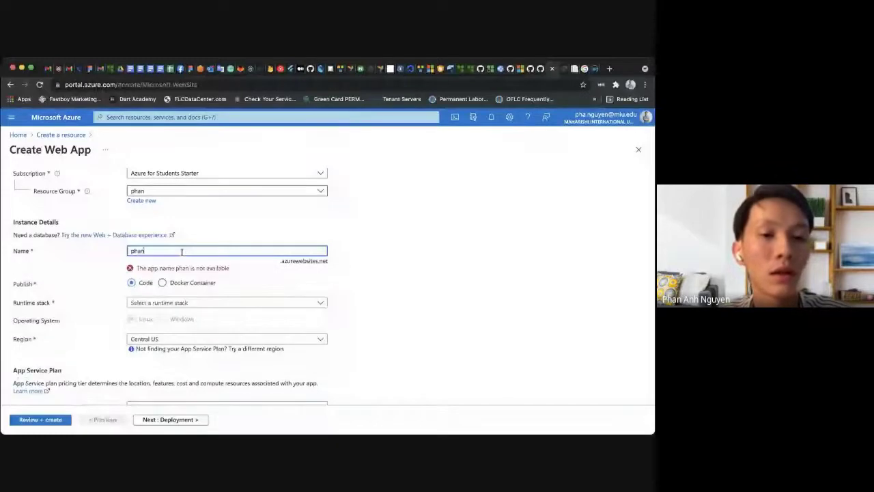
{"action": "type", "text": "demo"}
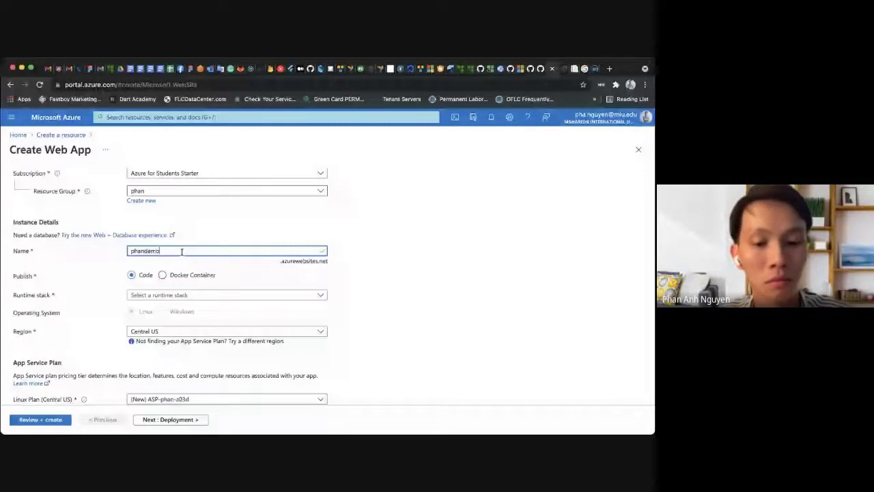
{"action": "type", "text": "dotnet"}
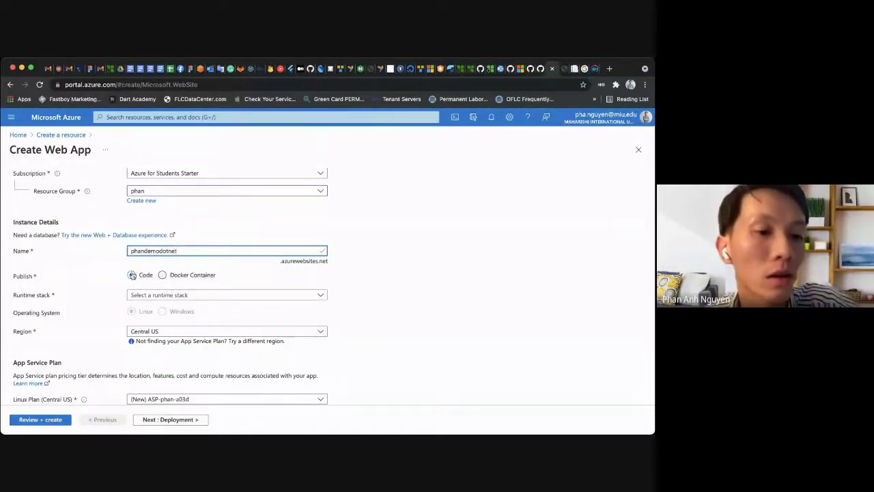
Set the web app's runtime stack to .NET Core 3.1 (LTS)
{"action": "scroll", "coordinate": [143, 266], "scroll_direction": "down", "scroll_amount": 1}
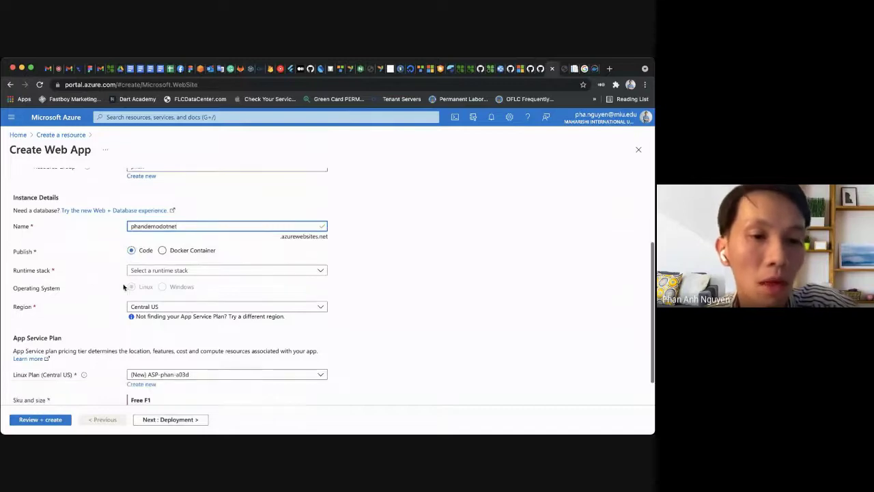
{"action": "scroll", "coordinate": [151, 256], "scroll_direction": "down", "scroll_amount": 1}
{"action": "left_click", "coordinate": [163, 254]}
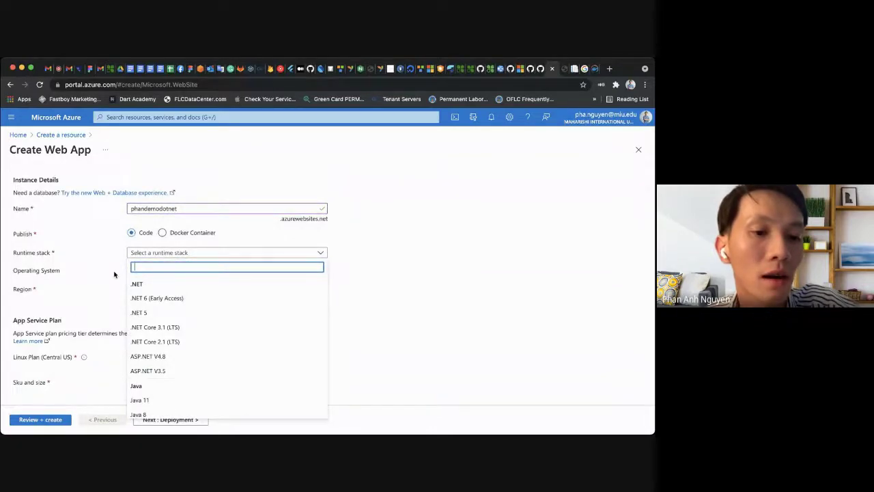
{"action": "scroll", "coordinate": [183, 197], "scroll_direction": "down", "scroll_amount": 1}
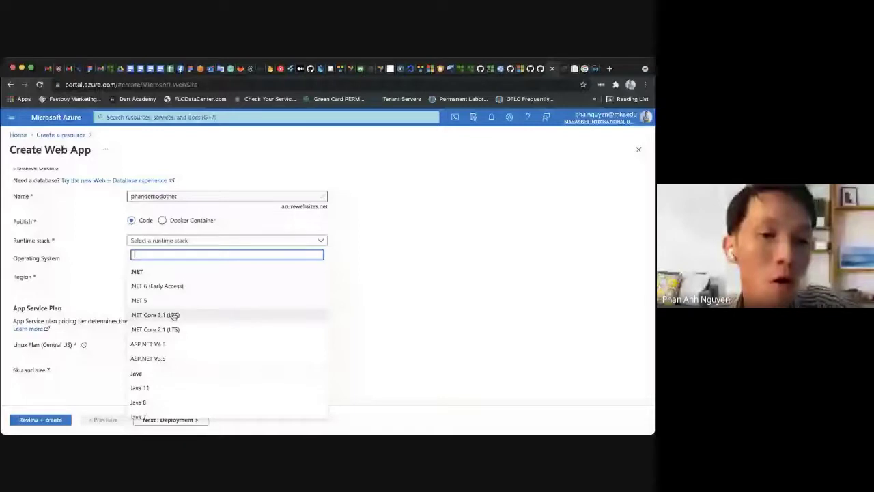
{"action": "left_click", "coordinate": [174, 316]}
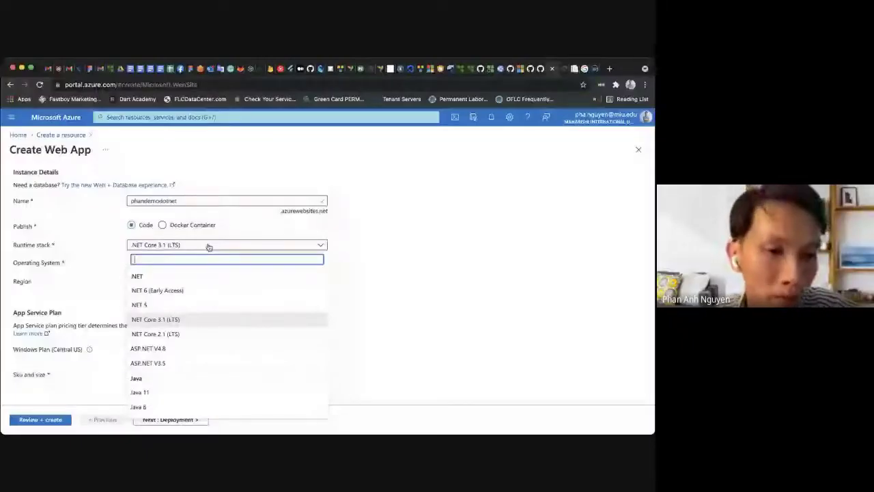
{"action": "left_click", "coordinate": [209, 247]}
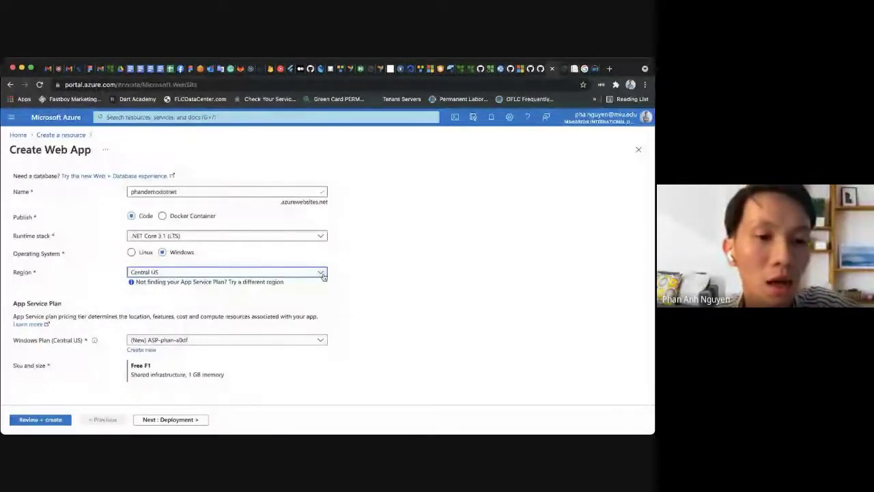
Look through the available regions and set the web app's region to South Central US
{"action": "left_click", "coordinate": [321, 274]}
{"action": "scroll", "coordinate": [294, 347], "scroll_direction": "down", "scroll_amount": 3}
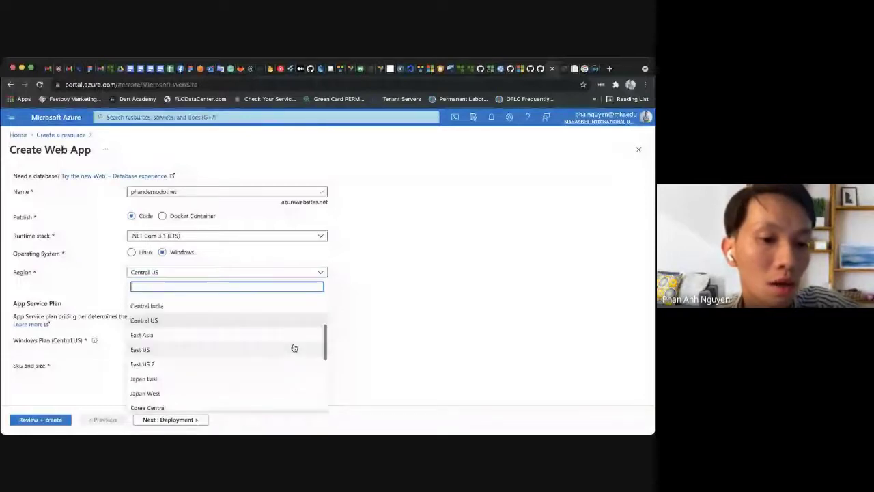
{"action": "scroll", "coordinate": [294, 347], "scroll_direction": "down", "scroll_amount": 3}
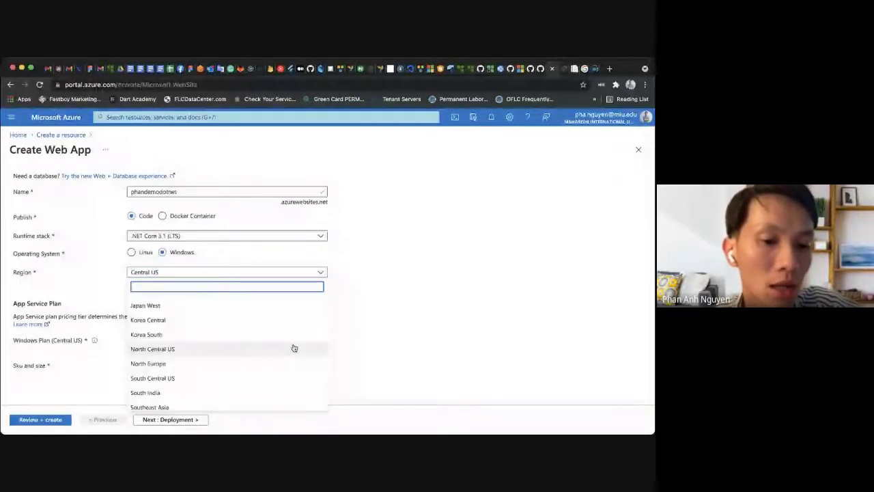
{"action": "scroll", "coordinate": [294, 348], "scroll_direction": "up", "scroll_amount": 5}
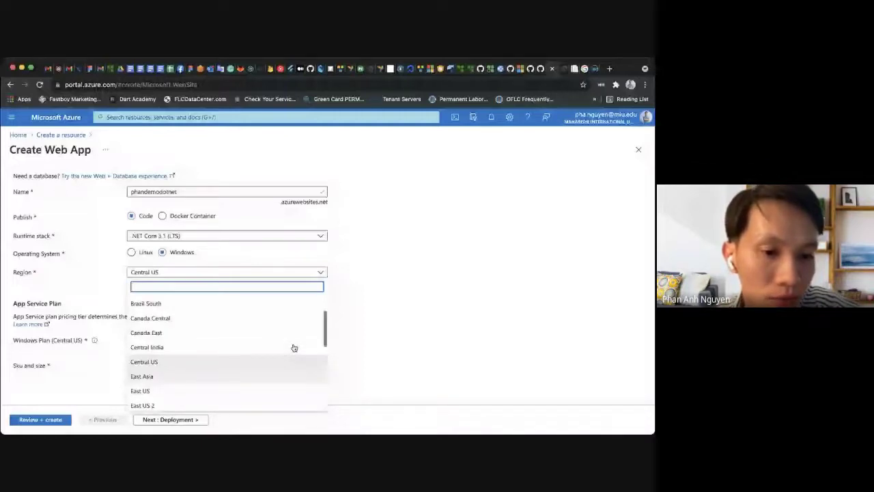
{"action": "scroll", "coordinate": [215, 374], "scroll_direction": "down", "scroll_amount": 1}
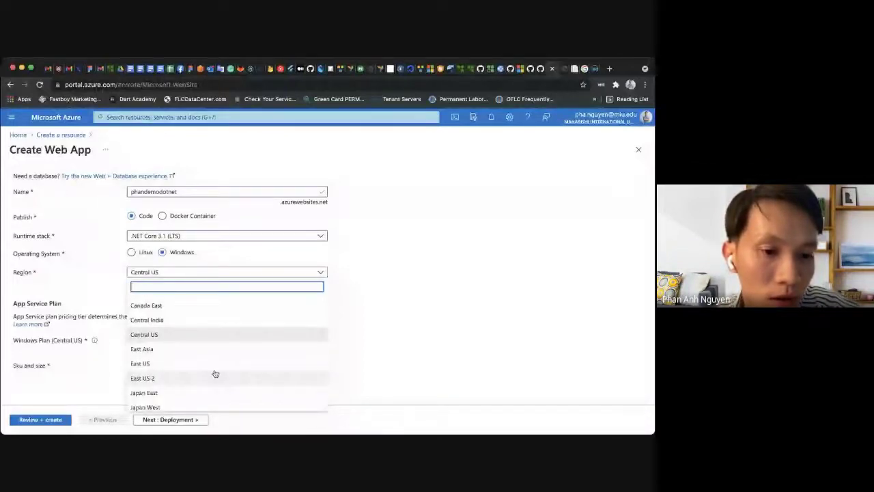
{"action": "scroll", "coordinate": [205, 379], "scroll_direction": "down", "scroll_amount": 3}
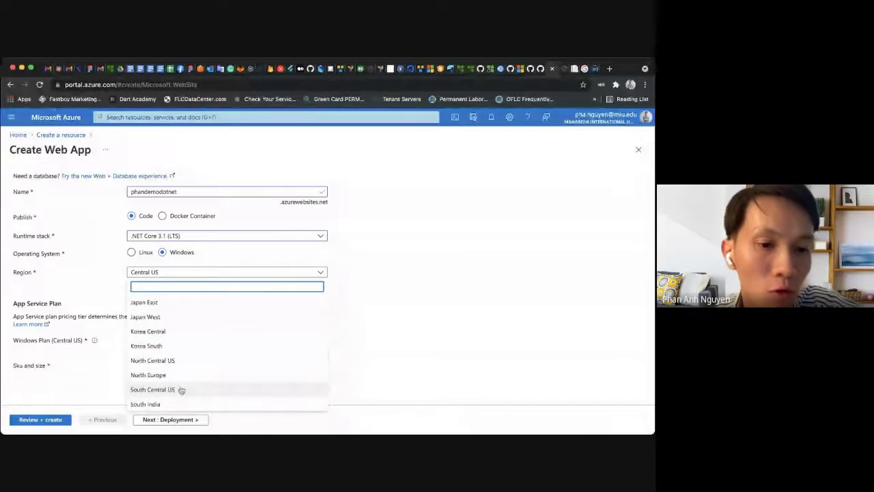
{"action": "left_click", "coordinate": [181, 390]}
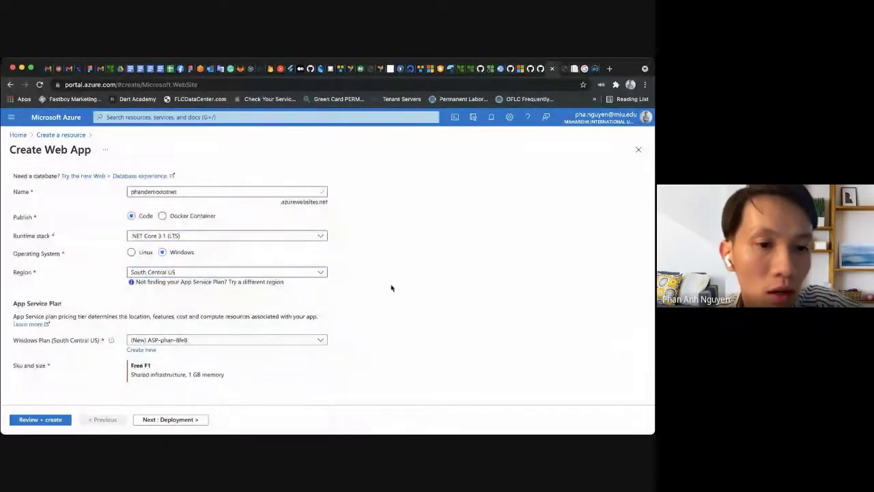
Set the operating system to Linux and use the existing App Service plan ASP-phan-8099 (F1)
{"action": "left_click", "coordinate": [142, 253]}
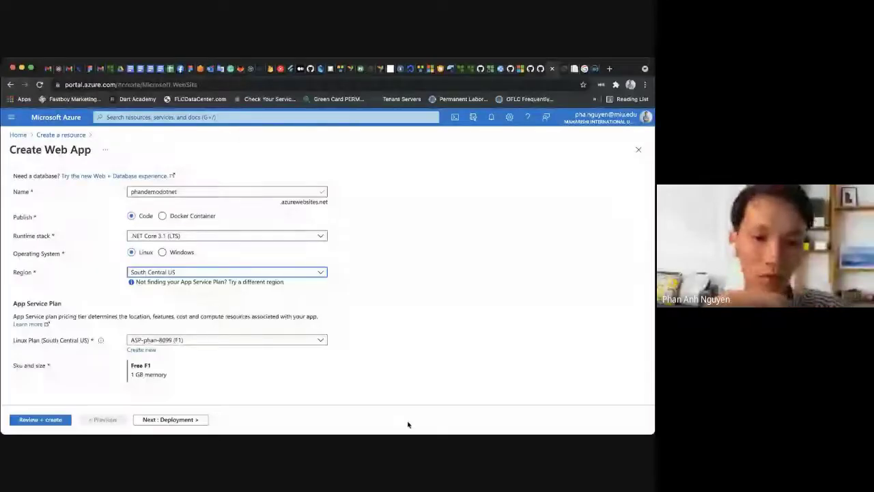
{"action": "left_click", "coordinate": [244, 340]}
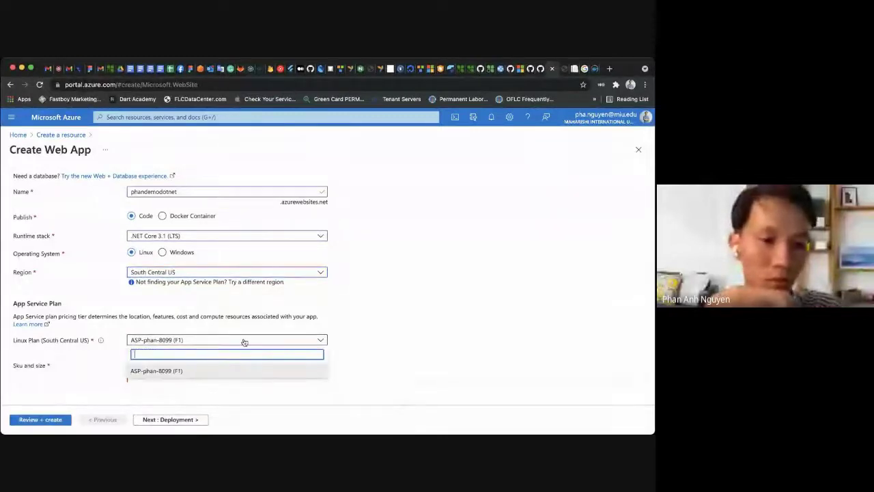
{"action": "left_click", "coordinate": [377, 313]}
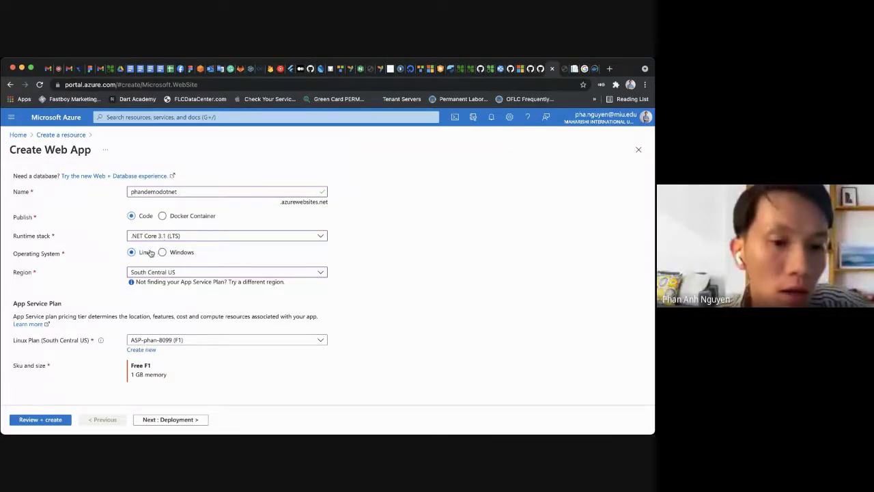
{"action": "left_click", "coordinate": [149, 341]}
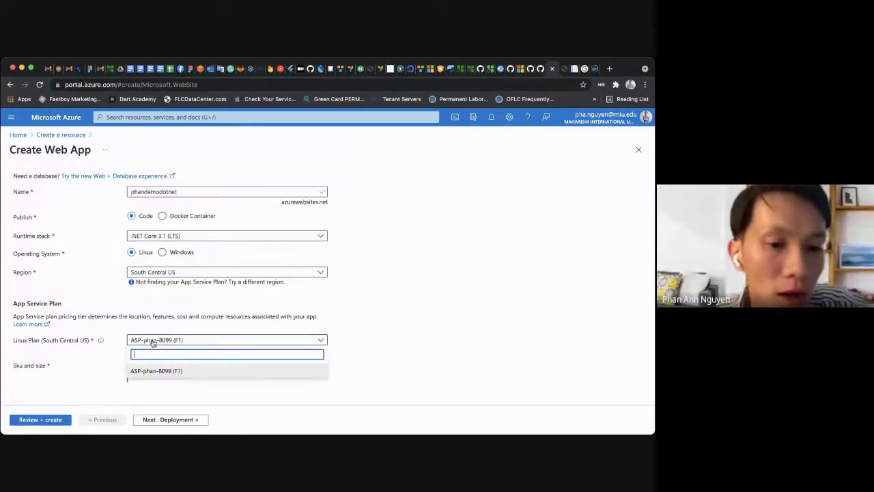
{"action": "left_click", "coordinate": [172, 372]}
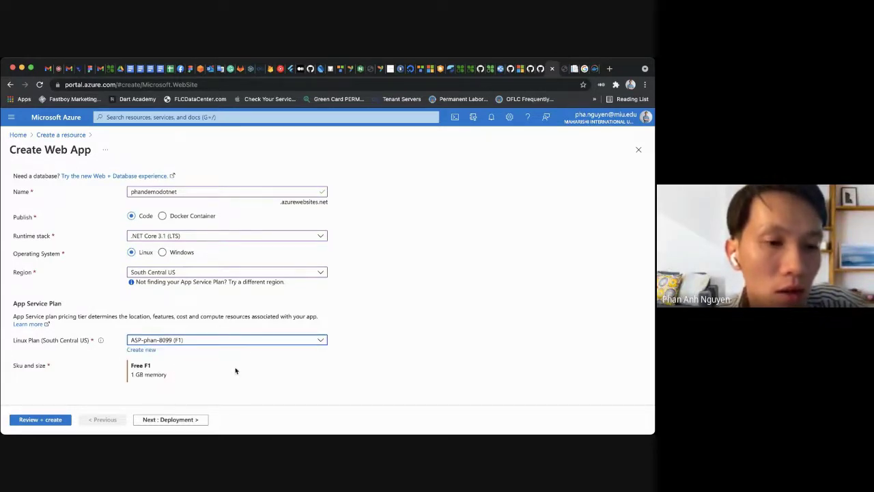
Review the web app's configuration summary down to its deployment settings and create the app
{"action": "left_click", "coordinate": [184, 191]}
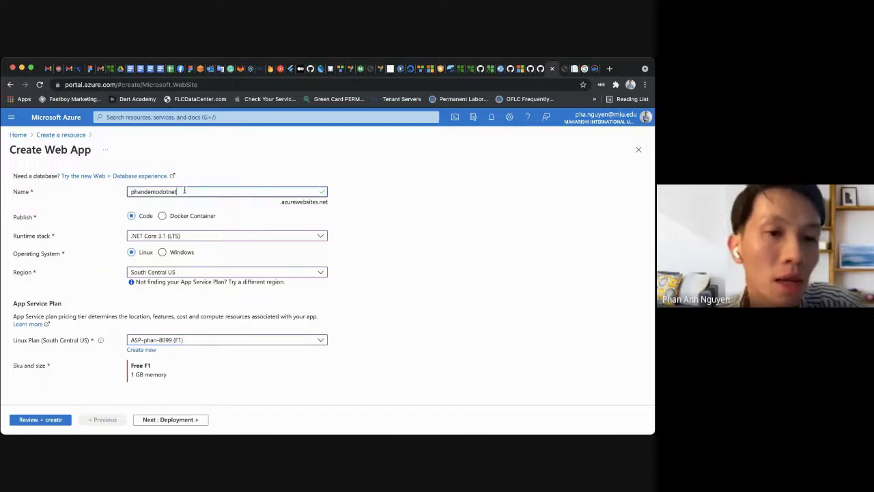
{"action": "left_click_drag", "start_coordinate": [145, 192], "coordinate": [158, 192]}
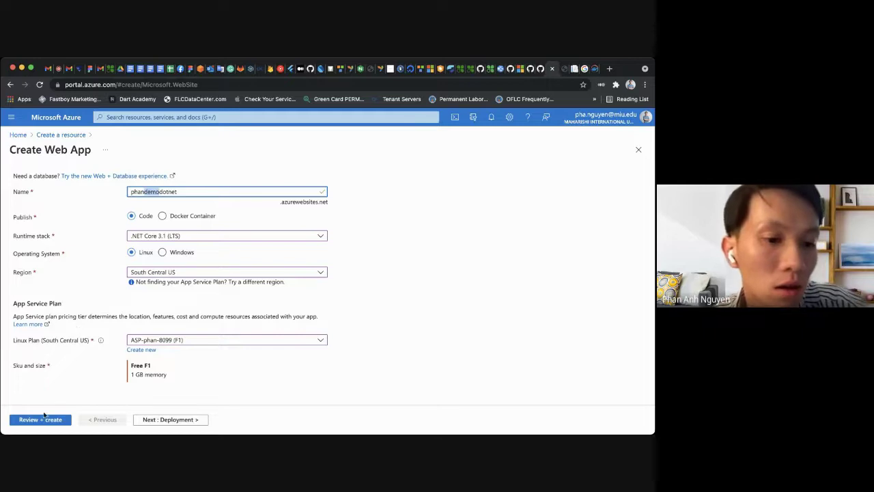
{"action": "left_click", "coordinate": [38, 421]}
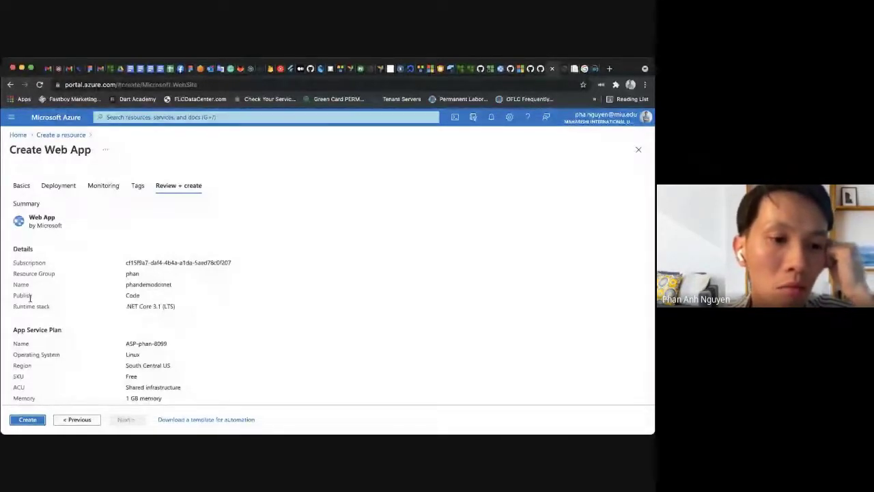
{"action": "scroll", "coordinate": [137, 320], "scroll_direction": "down", "scroll_amount": 1}
{"action": "scroll", "coordinate": [137, 321], "scroll_direction": "down", "scroll_amount": 1}
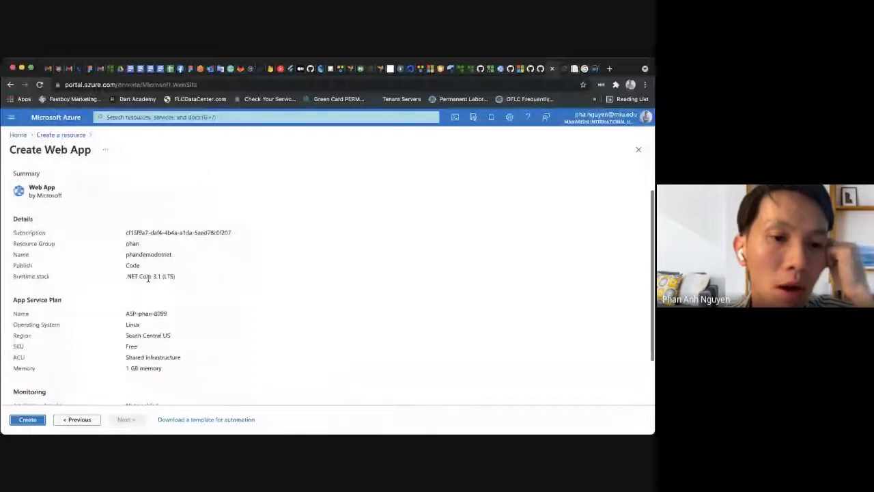
{"action": "scroll", "coordinate": [157, 277], "scroll_direction": "down", "scroll_amount": 4}
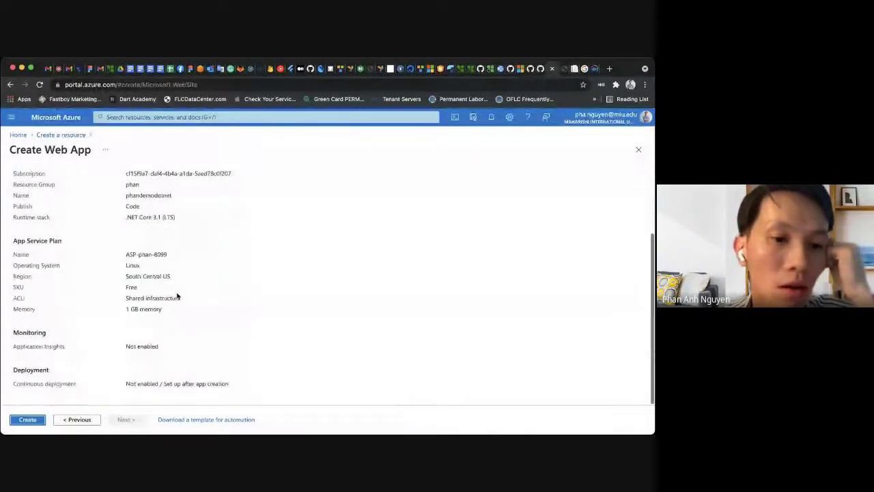
{"action": "left_click", "coordinate": [32, 420]}
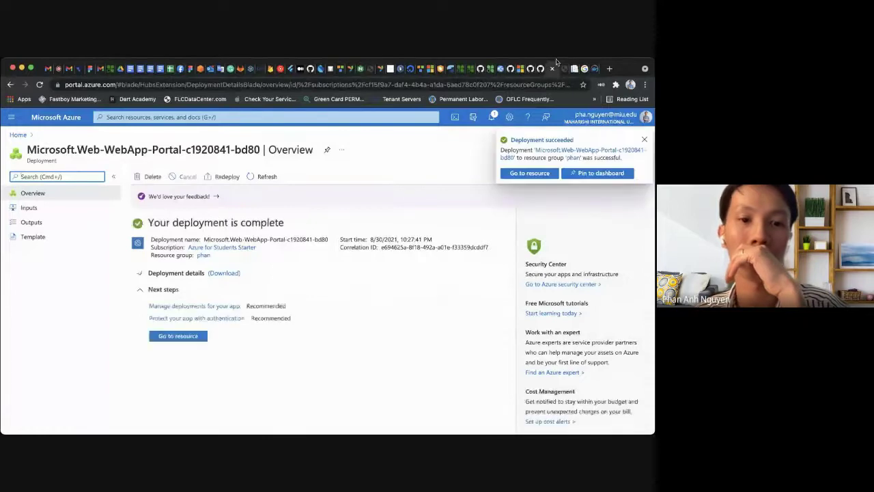
Dismiss the deployment notification and open the phandemodotnet App Service overview from the portal home's recent resources
{"action": "left_click", "coordinate": [644, 139]}
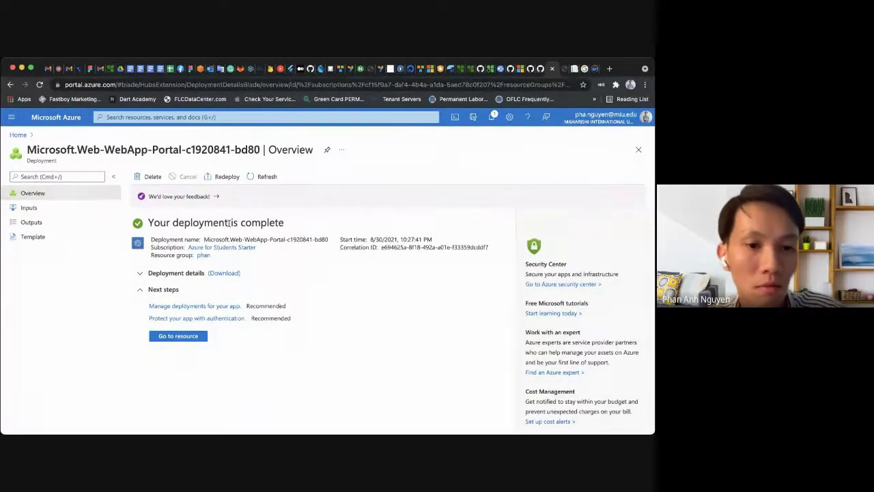
{"action": "left_click", "coordinate": [18, 135]}
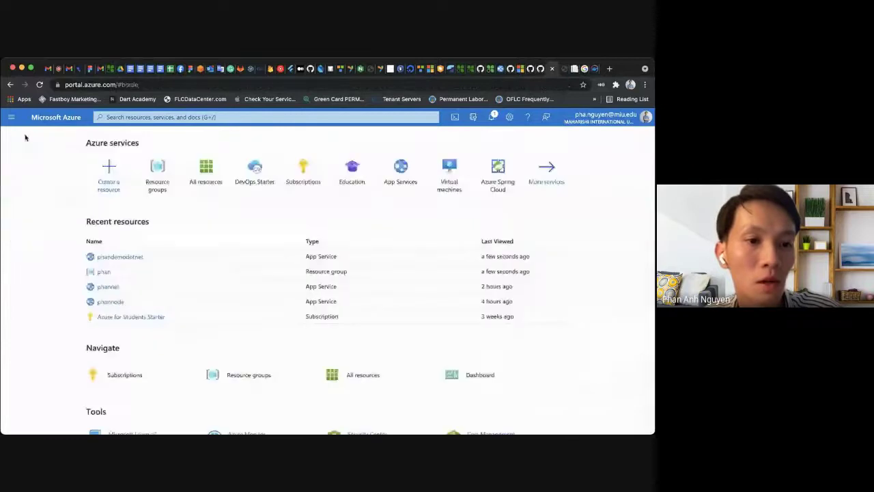
{"action": "left_click", "coordinate": [139, 257]}
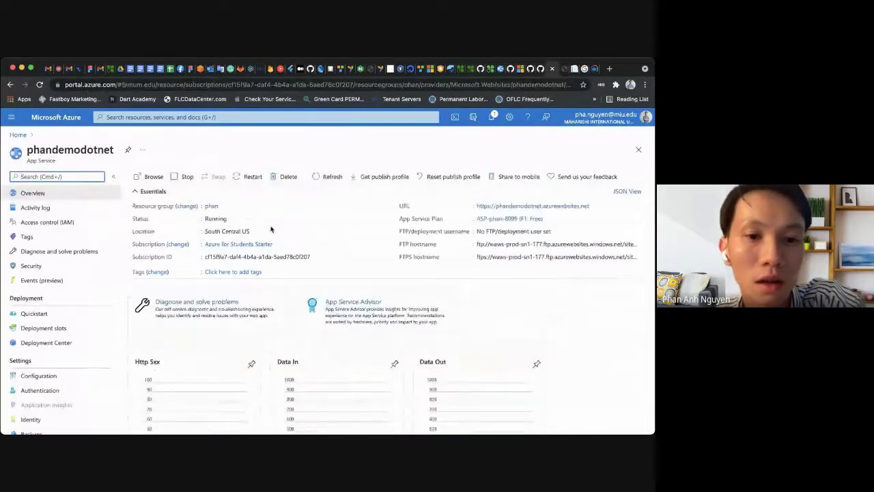
{"action": "scroll", "coordinate": [271, 229], "scroll_direction": "down", "scroll_amount": 1}
{"action": "scroll", "coordinate": [371, 248], "scroll_direction": "up", "scroll_amount": 2}
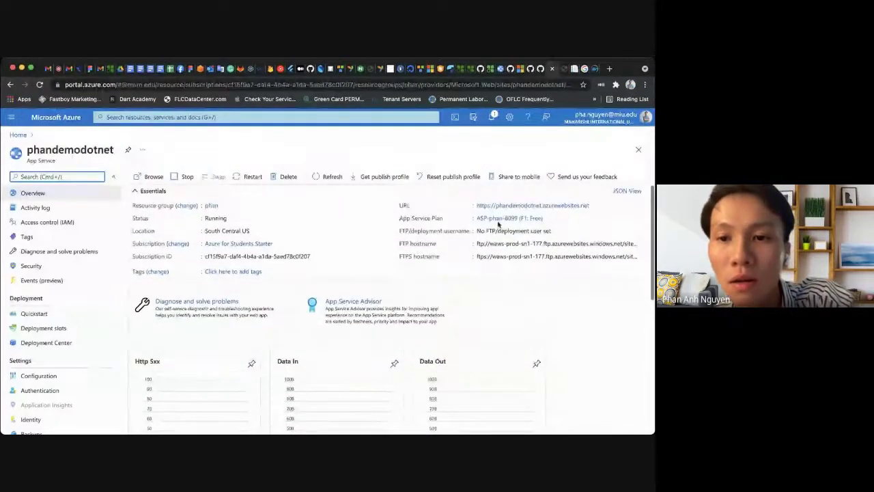
Open the phandemodotnet site URL in a new browser tab and look over the metric charts on the app's overview
{"action": "triple_click", "coordinate": [535, 206]}
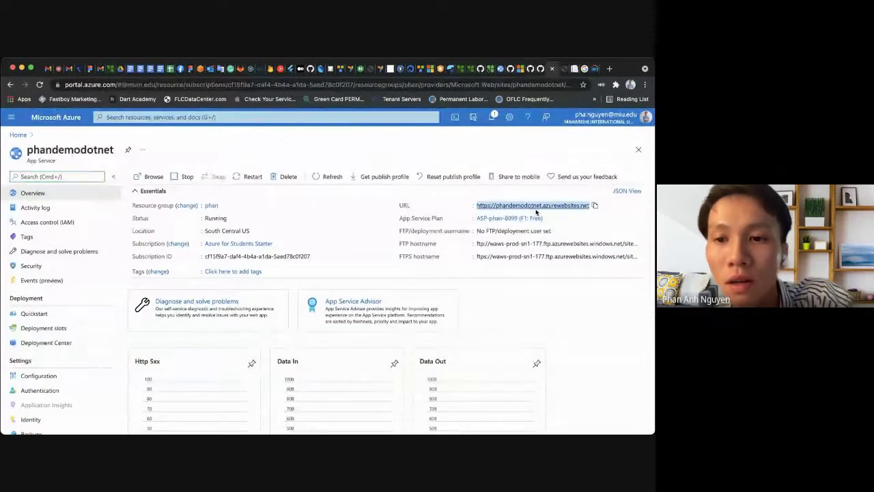
{"action": "left_click", "coordinate": [534, 205]}
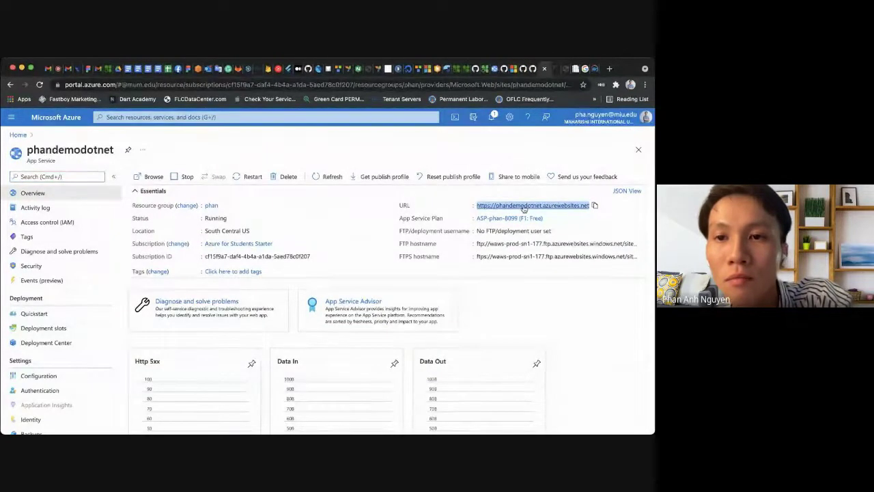
{"action": "left_click", "coordinate": [555, 71]}
{"action": "left_click", "coordinate": [554, 71]}
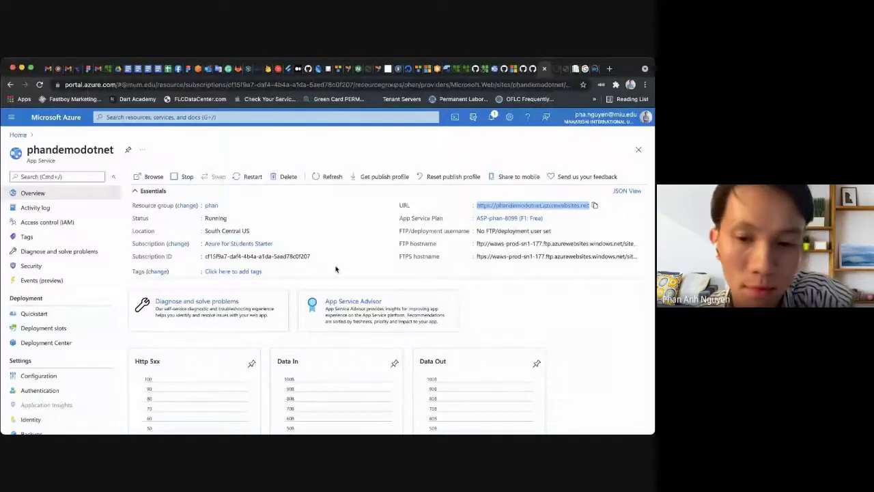
{"action": "scroll", "coordinate": [369, 273], "scroll_direction": "down", "scroll_amount": 2}
{"action": "scroll", "coordinate": [370, 275], "scroll_direction": "down", "scroll_amount": 2}
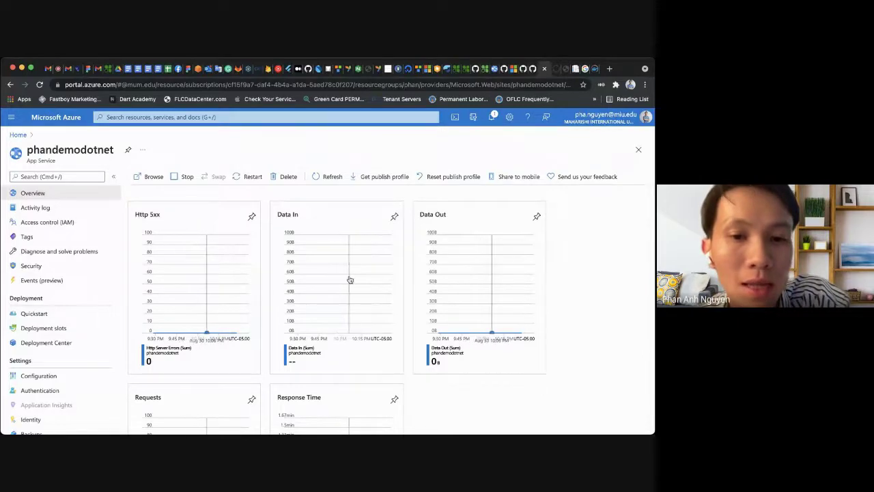
Look through the remaining metric charts on the phandemodotnet overview and return to its Essentials section
{"action": "scroll", "coordinate": [461, 273], "scroll_direction": "down", "scroll_amount": 3}
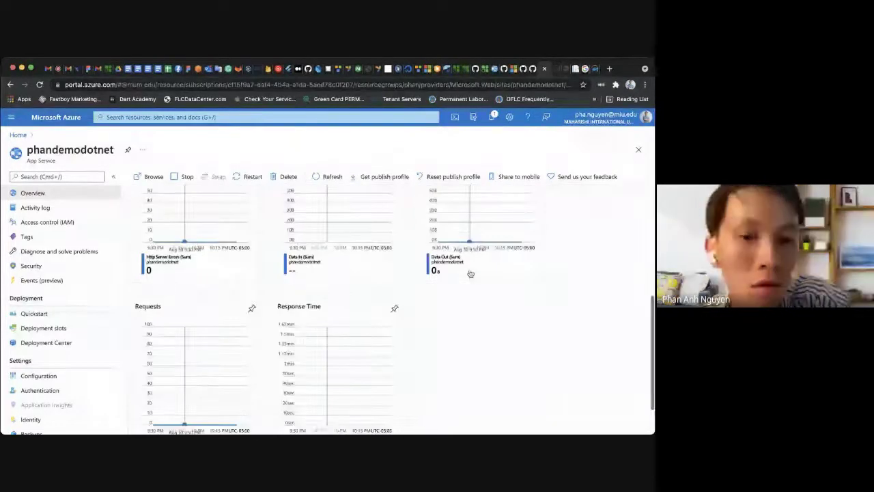
{"action": "scroll", "coordinate": [248, 353], "scroll_direction": "down", "scroll_amount": 1}
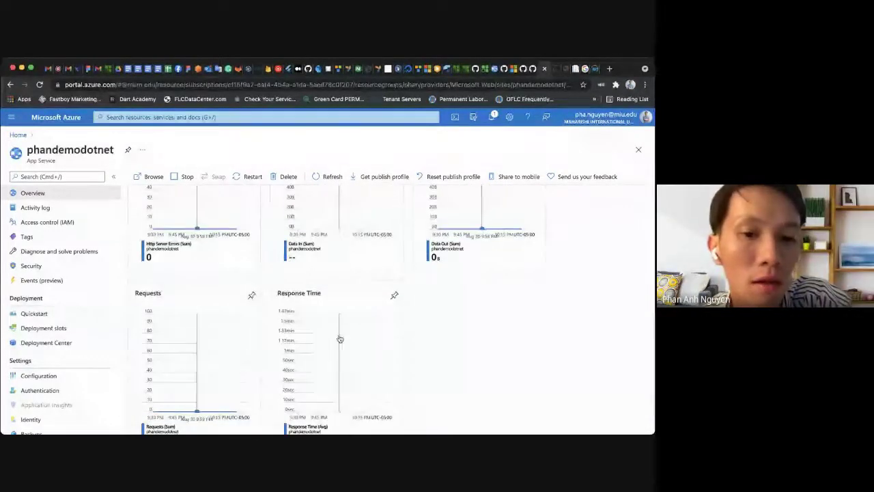
{"action": "scroll", "coordinate": [339, 338], "scroll_direction": "down", "scroll_amount": 1}
{"action": "scroll", "coordinate": [341, 339], "scroll_direction": "down", "scroll_amount": 1}
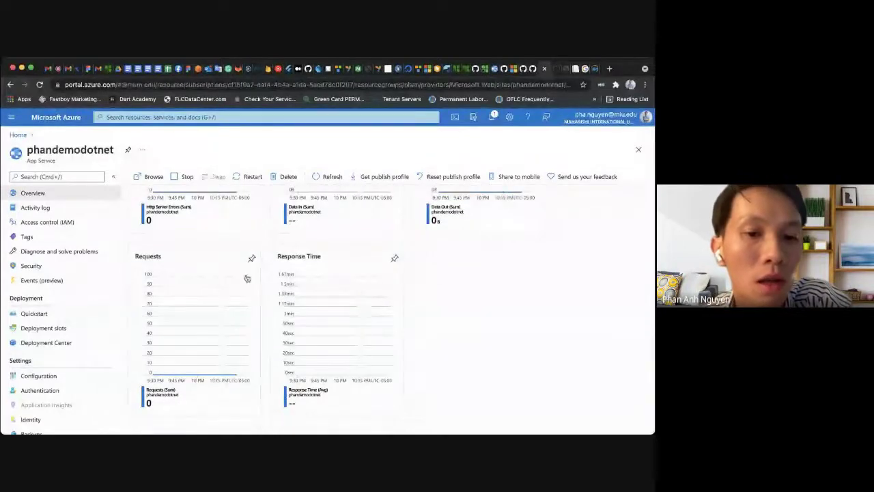
{"action": "scroll", "coordinate": [522, 320], "scroll_direction": "up", "scroll_amount": 6}
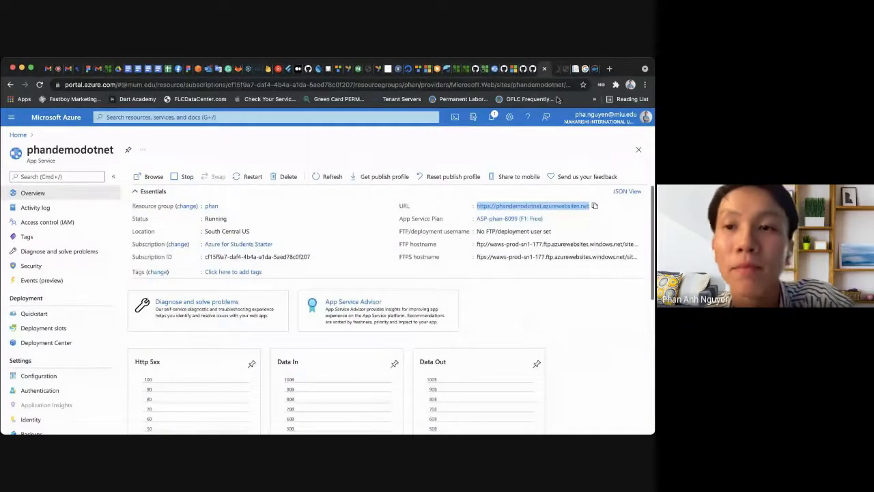
{"action": "left_click", "coordinate": [585, 324]}
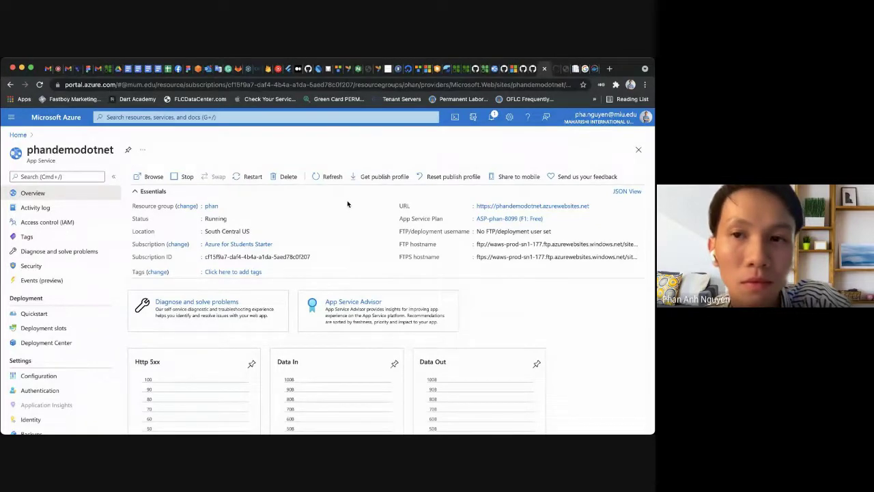
Check the default page of the phandemodotnet site and return to the app's overview in the Azure portal
{"action": "left_click", "coordinate": [555, 70]}
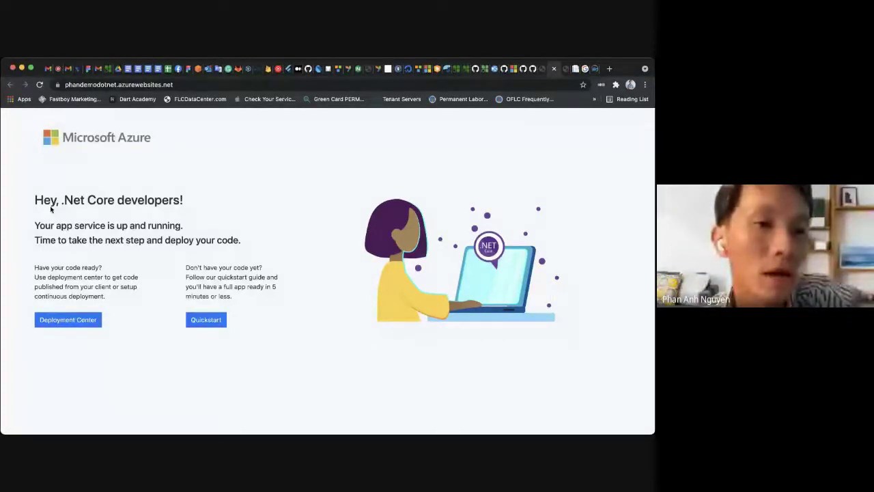
{"action": "left_click_drag", "start_coordinate": [35, 200], "coordinate": [110, 201]}
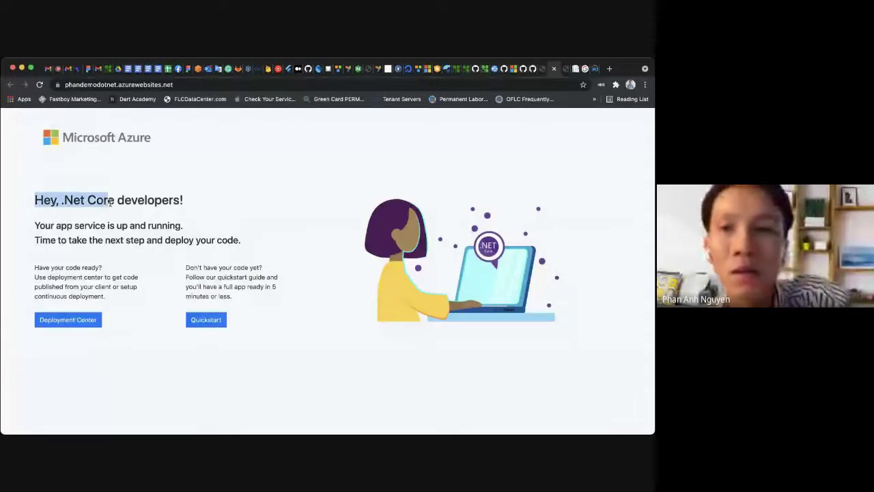
{"action": "left_click", "coordinate": [546, 71]}
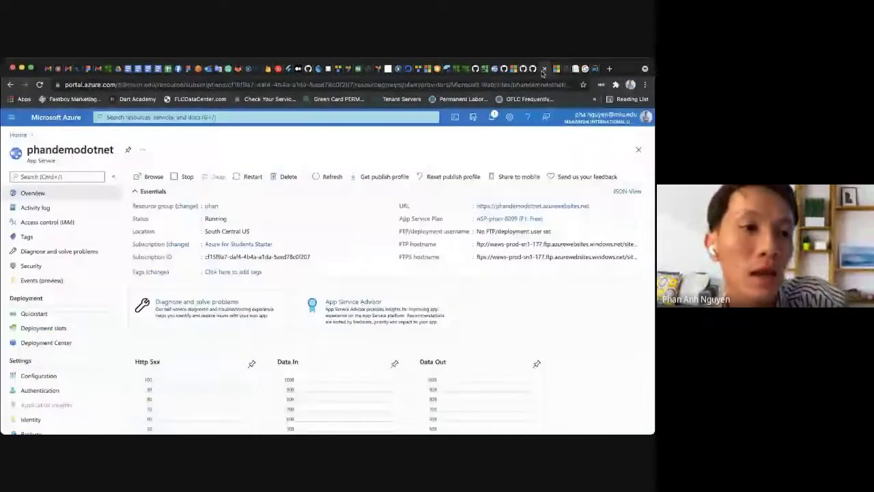
Start a new Web App from the portal home in resource group phan and name it phandemonodejs
{"action": "left_click", "coordinate": [18, 134]}
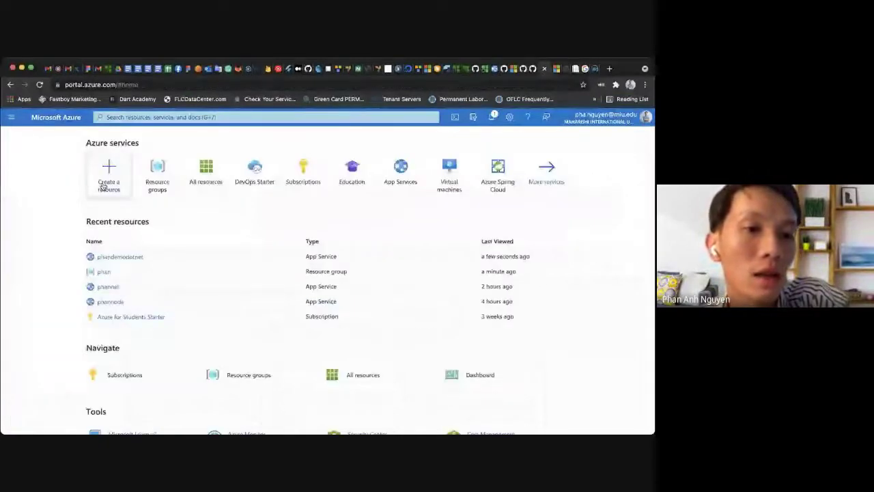
{"action": "left_click", "coordinate": [106, 184]}
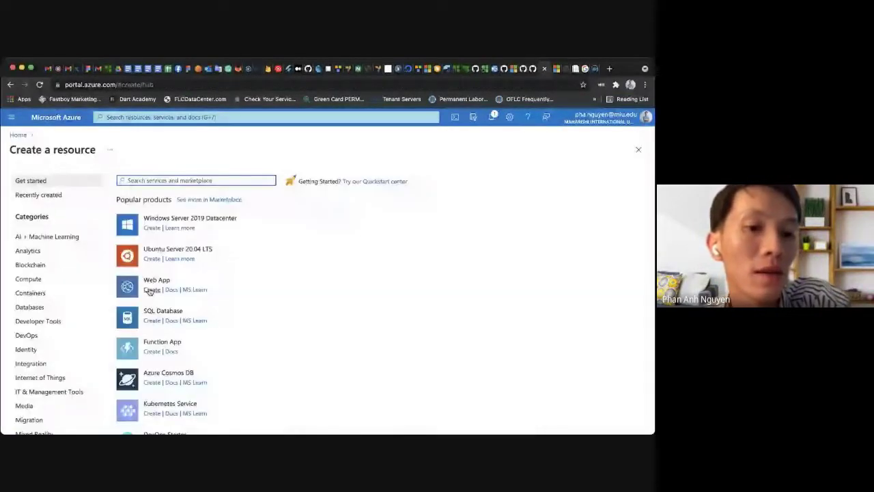
{"action": "left_click", "coordinate": [150, 289]}
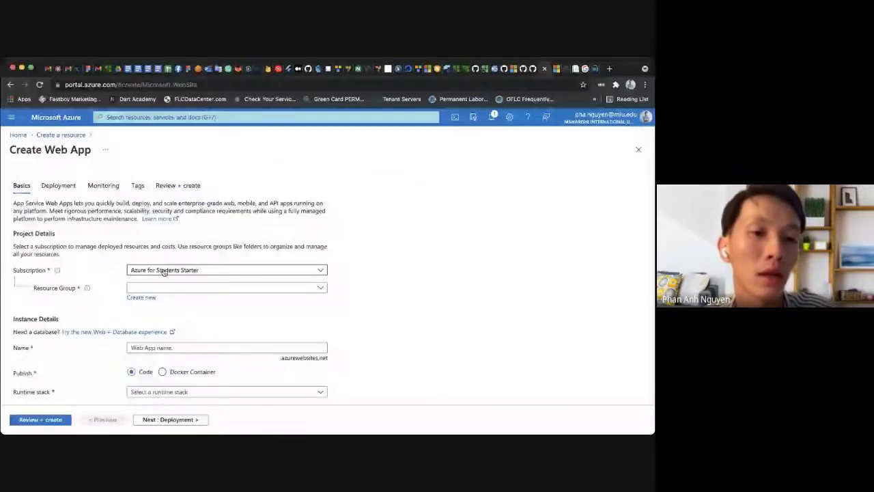
{"action": "scroll", "coordinate": [195, 258], "scroll_direction": "down", "scroll_amount": 1}
{"action": "left_click", "coordinate": [226, 245]}
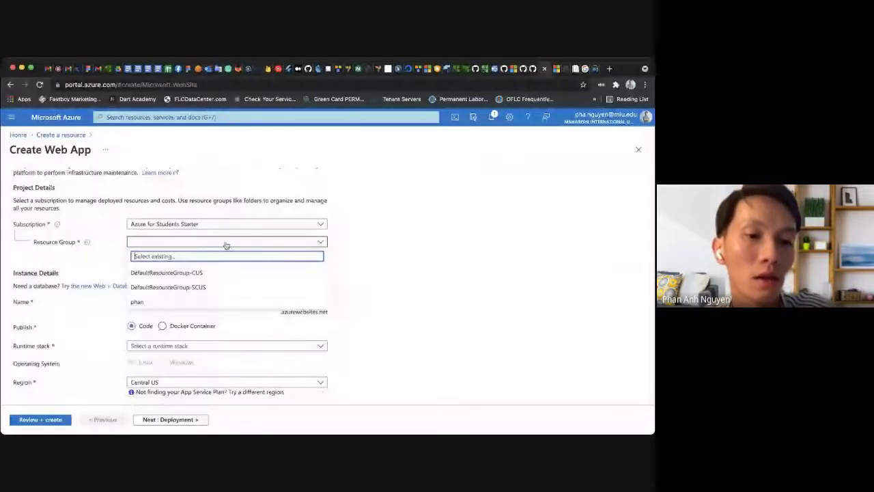
{"action": "left_click", "coordinate": [253, 301]}
{"action": "scroll", "coordinate": [256, 284], "scroll_direction": "down", "scroll_amount": 1}
{"action": "left_click", "coordinate": [223, 262]}
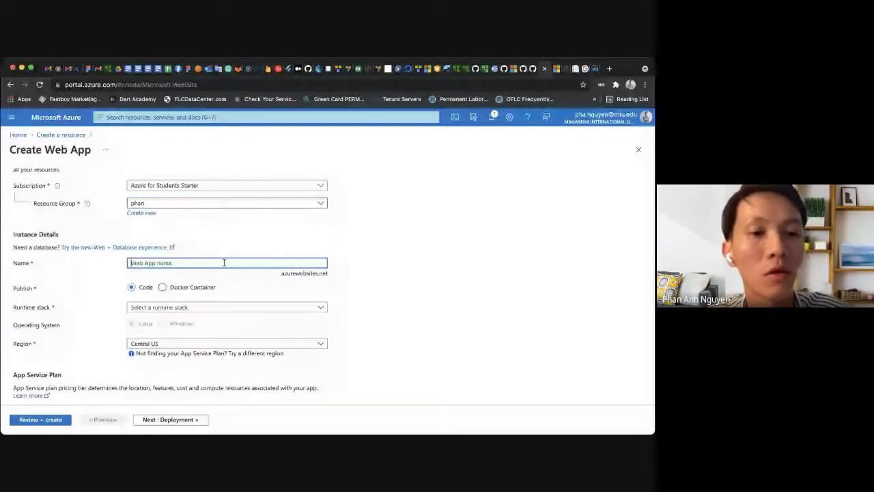
{"action": "type", "text": "phandemonodejs"}
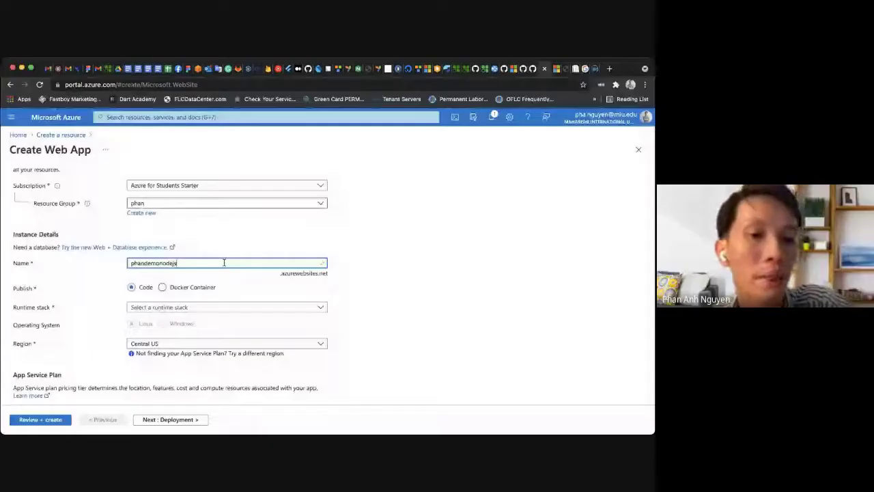
Set the runtime stack to Node 14 LTS and the region to South Central US, and create the web app
{"action": "left_click", "coordinate": [226, 307]}
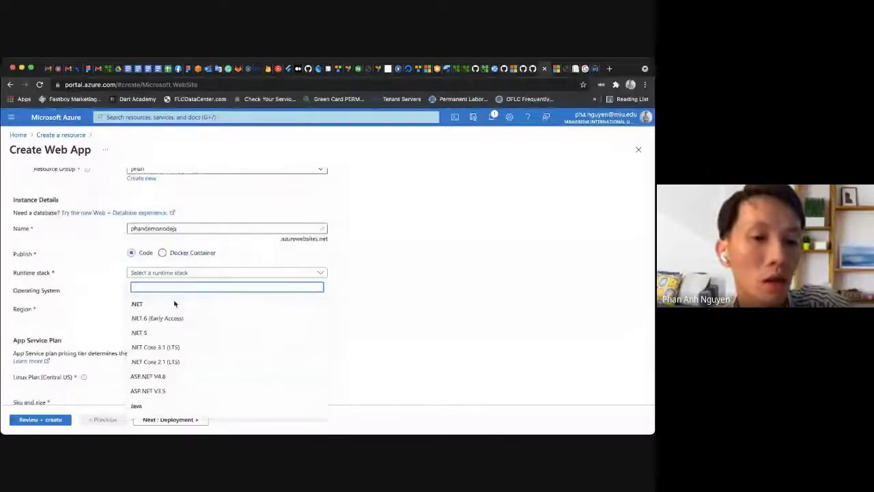
{"action": "scroll", "coordinate": [170, 339], "scroll_direction": "down", "scroll_amount": 5}
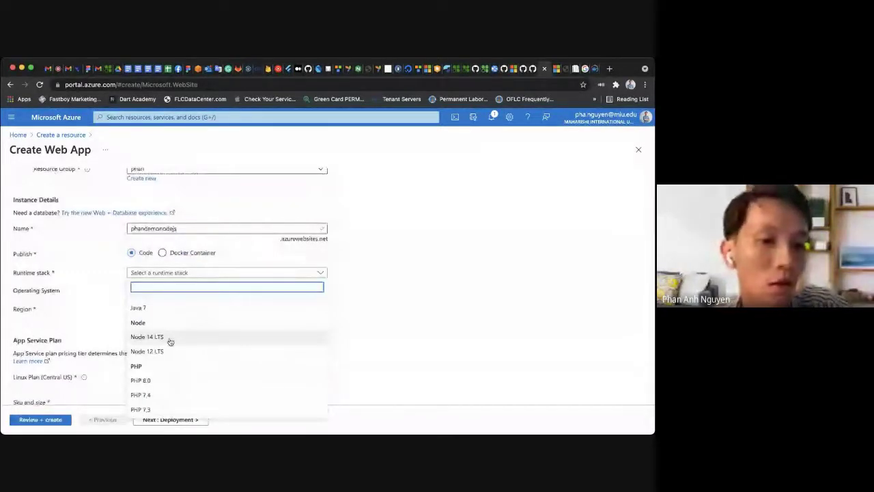
{"action": "left_click", "coordinate": [170, 337]}
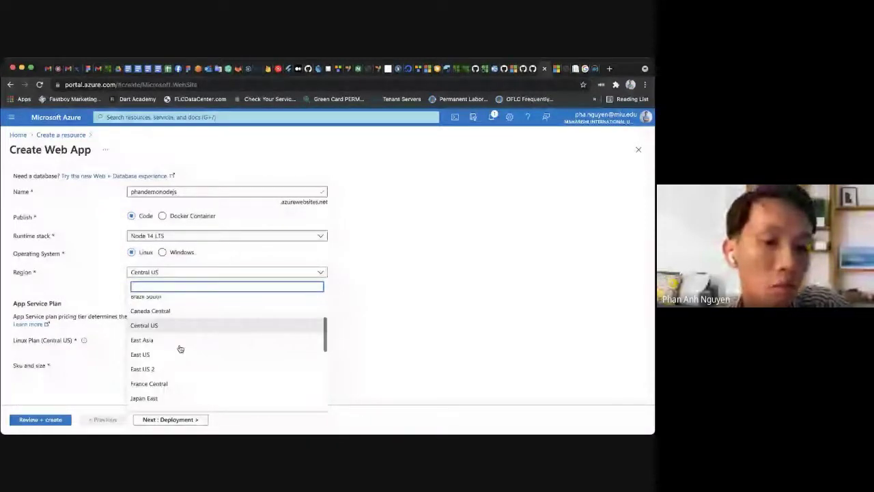
{"action": "scroll", "coordinate": [180, 349], "scroll_direction": "down", "scroll_amount": 3}
{"action": "left_click", "coordinate": [177, 374]}
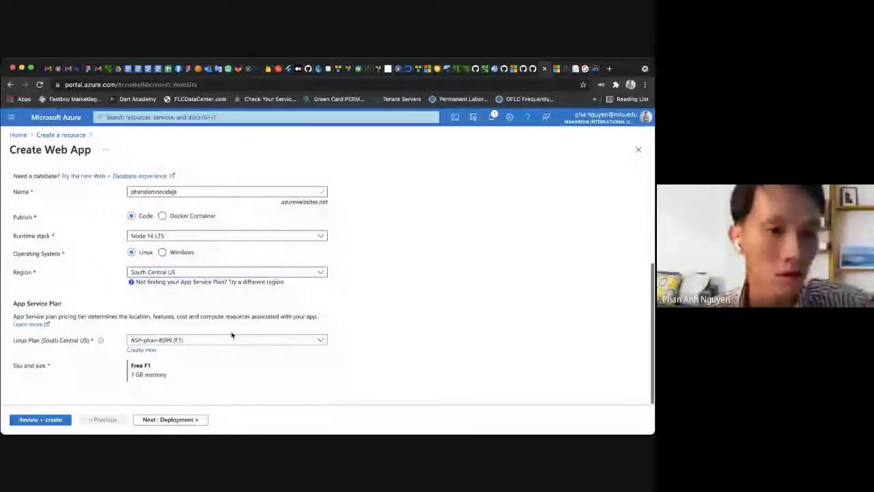
{"action": "left_click", "coordinate": [40, 420]}
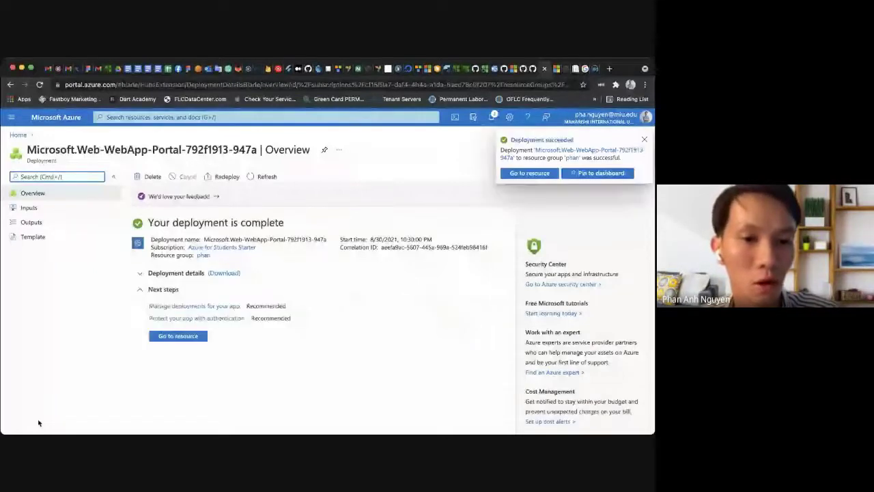
Dismiss the deployment notification and open the phandemonodejs App Service overview from the portal home's recent resources
{"action": "left_click", "coordinate": [644, 140]}
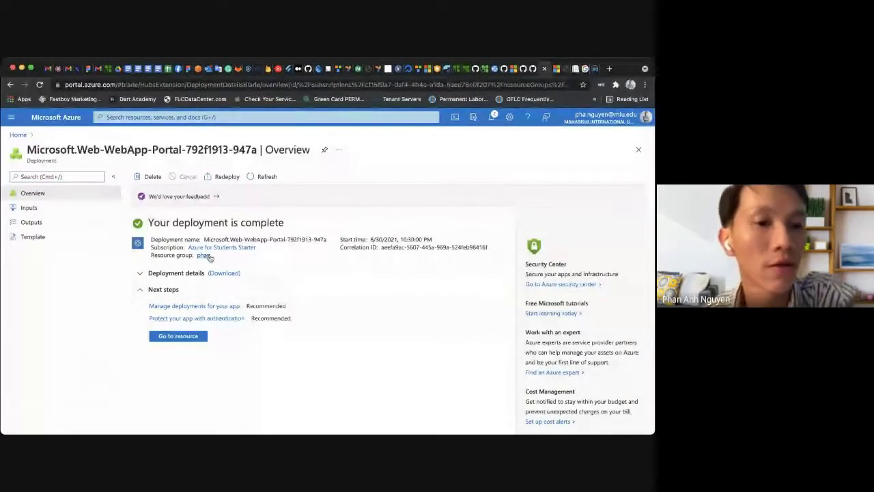
{"action": "left_click", "coordinate": [19, 135]}
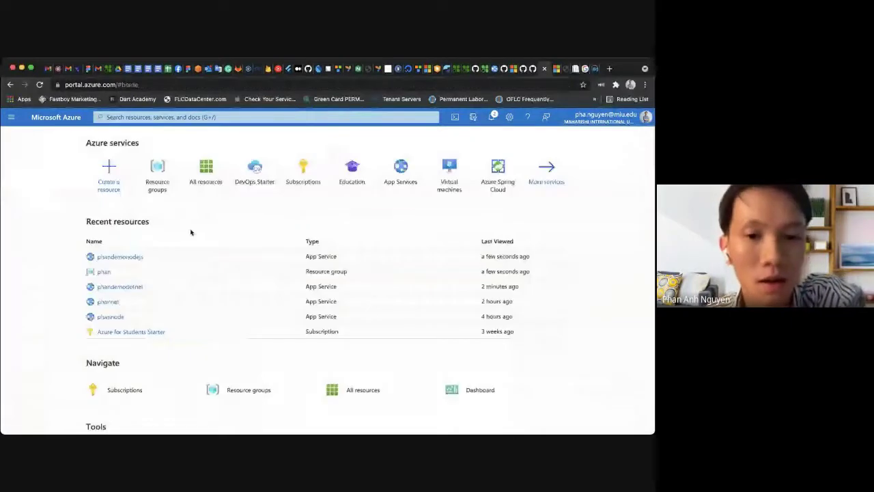
{"action": "left_click", "coordinate": [140, 259]}
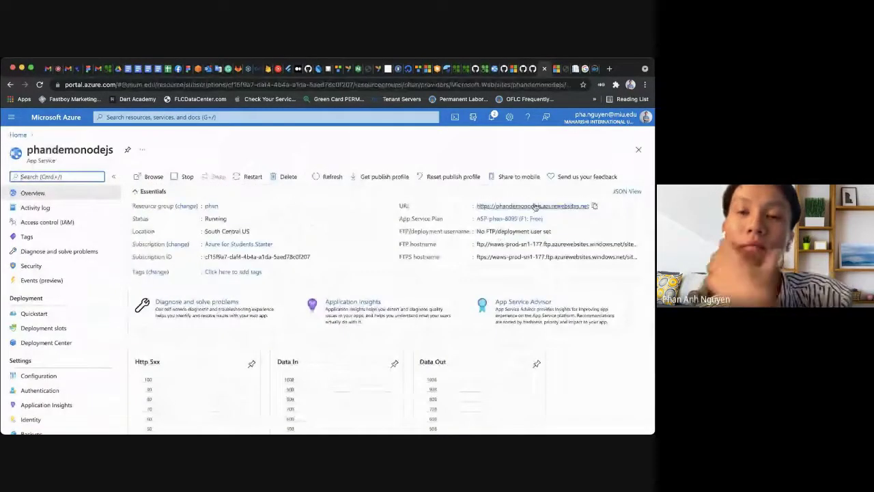
Open the phandemonodejs site URL in a new browser tab and check it alongside the phandemodotnet site
{"action": "left_click_drag", "start_coordinate": [591, 205], "coordinate": [477, 205]}
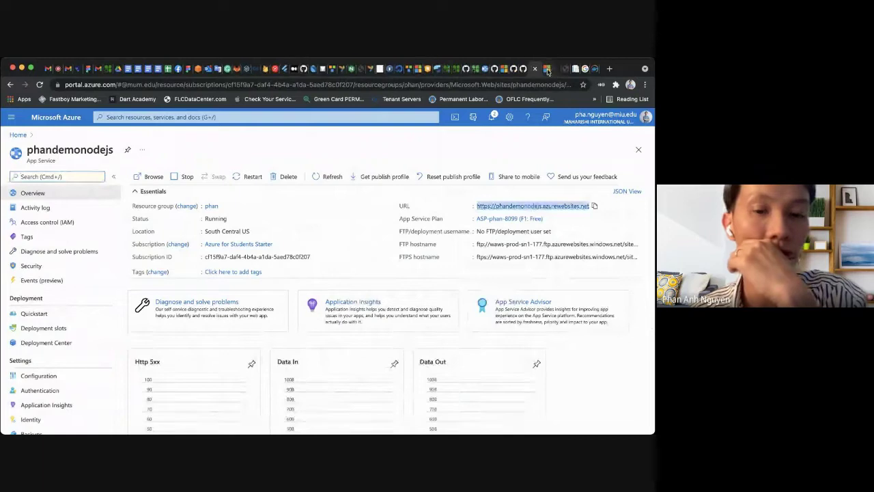
{"action": "left_click", "coordinate": [547, 69]}
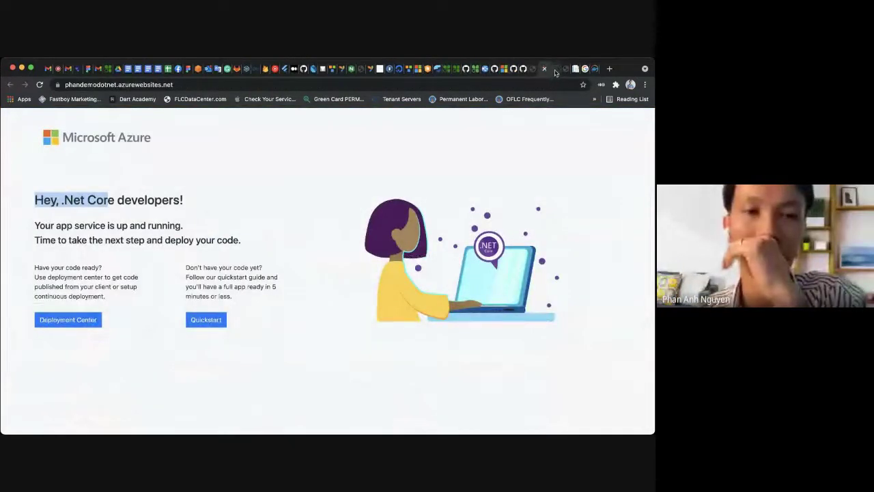
{"action": "left_click", "coordinate": [555, 70]}
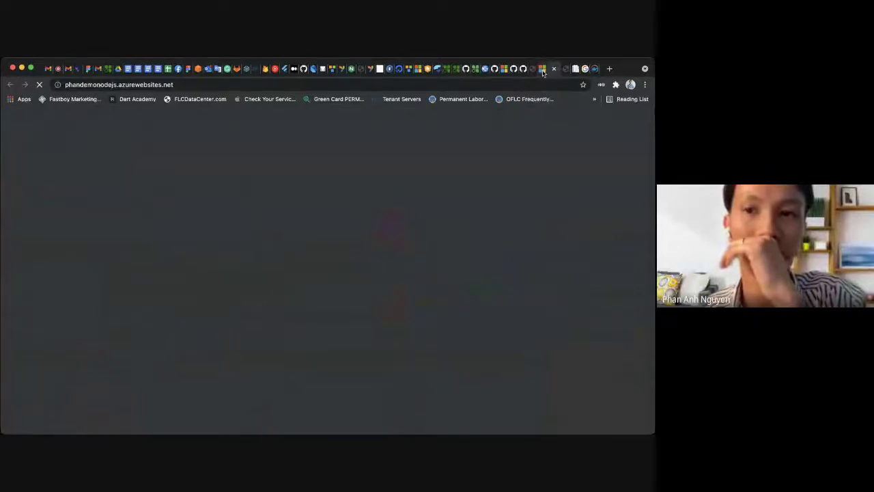
{"action": "left_click", "coordinate": [554, 69]}
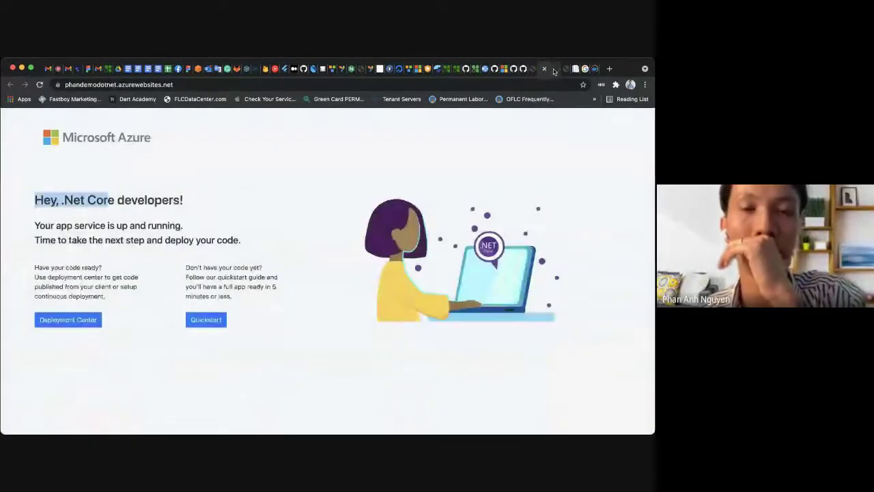
{"action": "left_click", "coordinate": [555, 71]}
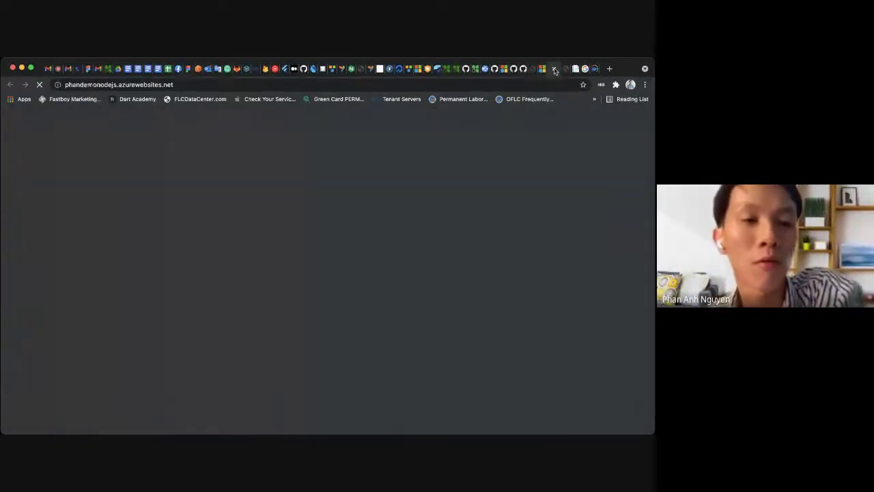
{"action": "left_click", "coordinate": [545, 71]}
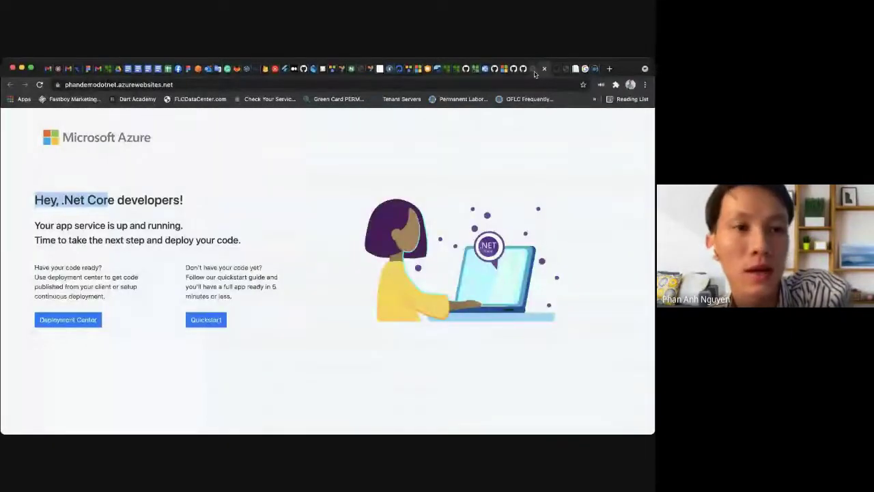
Close the Docker documentation tab and return to the phandemodotnet site's default page
{"action": "left_click", "coordinate": [596, 69]}
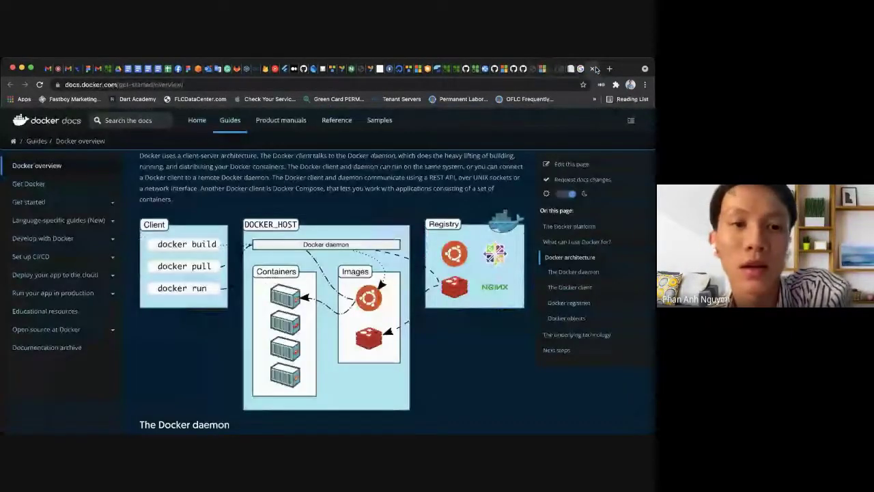
{"action": "left_click", "coordinate": [595, 69]}
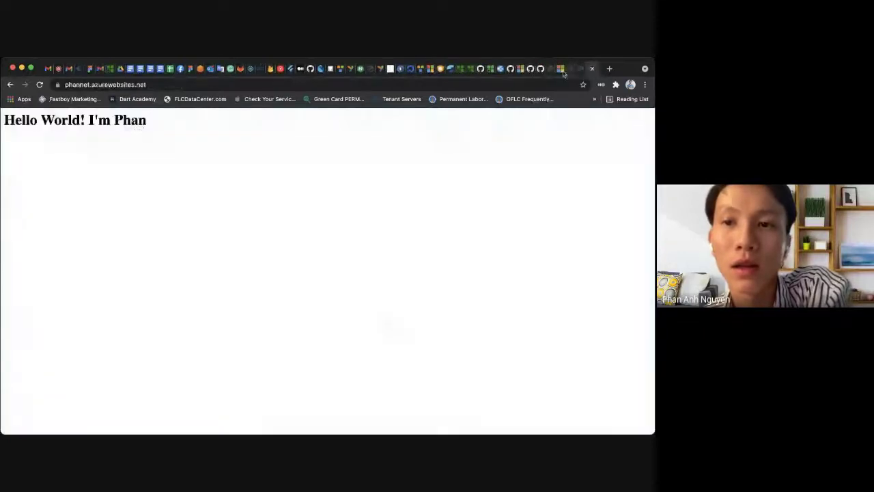
{"action": "left_click", "coordinate": [561, 70]}
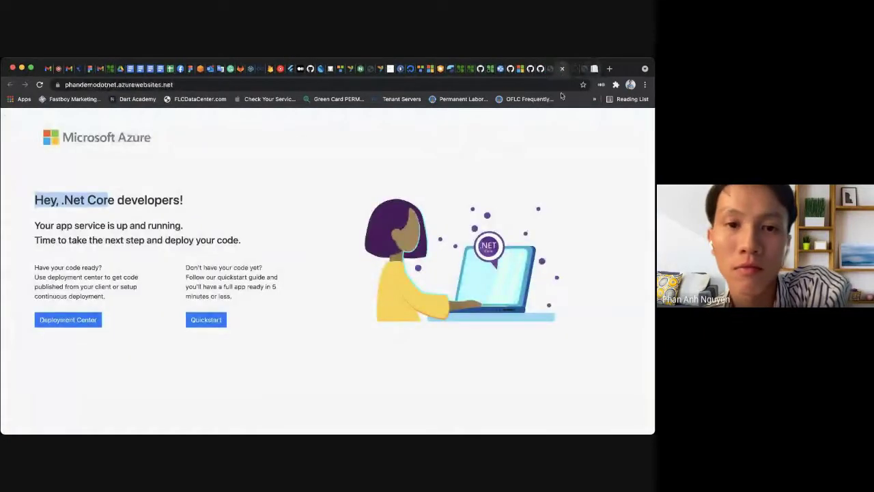
{"action": "left_click", "coordinate": [564, 129]}
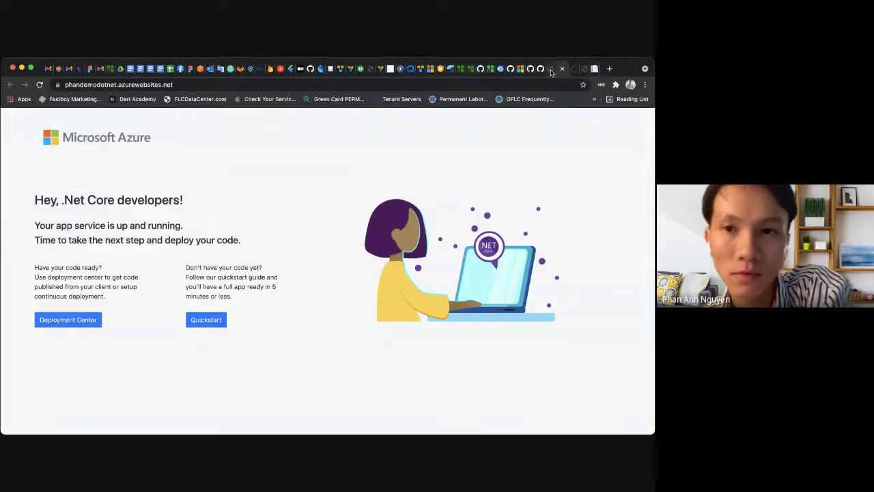
Create a branch named demo2 from master in both the github-action-testapp-dotnetcore and github-action-testapp-node repositories
{"action": "left_click", "coordinate": [552, 72]}
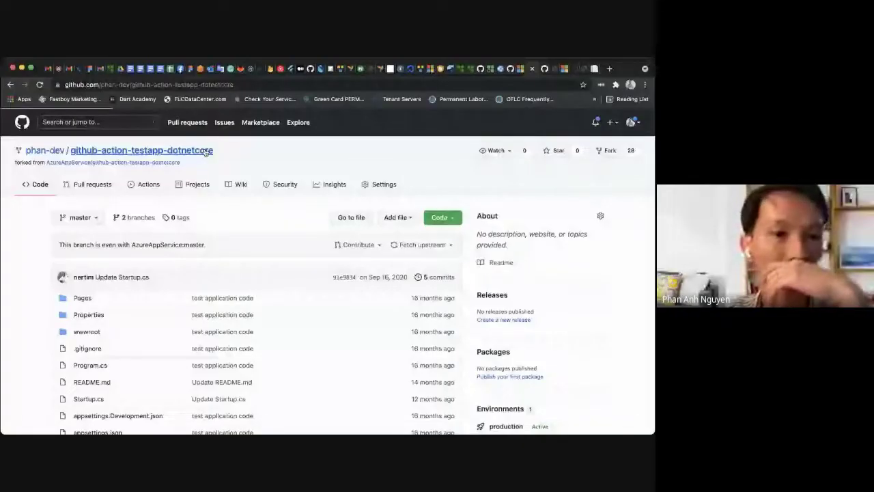
{"action": "key", "text": "ctrl+Tab"}
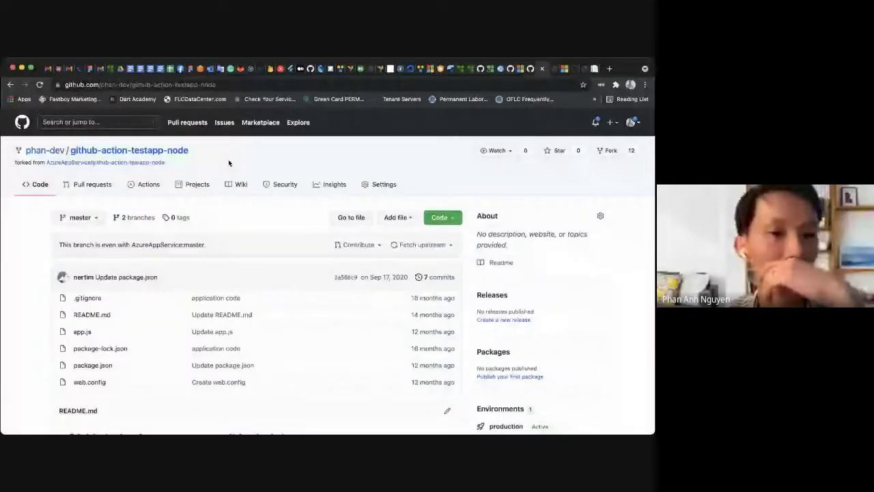
{"action": "left_click", "coordinate": [530, 72]}
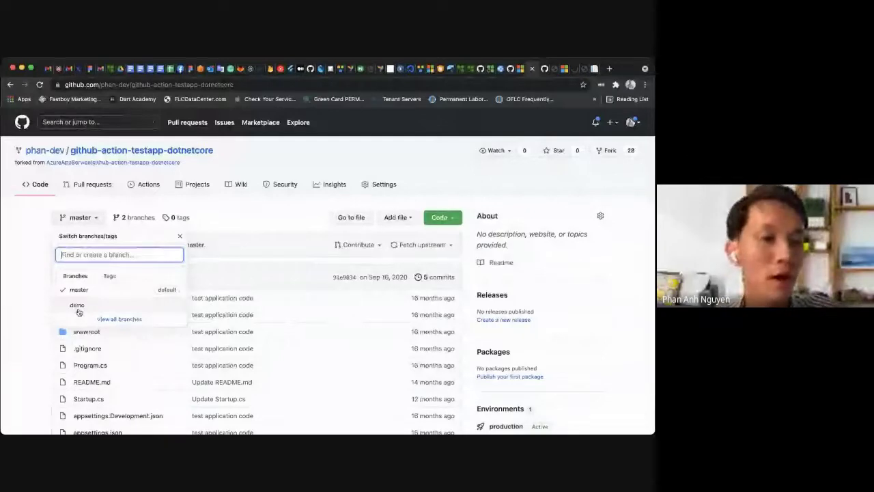
{"action": "type", "text": "d"}
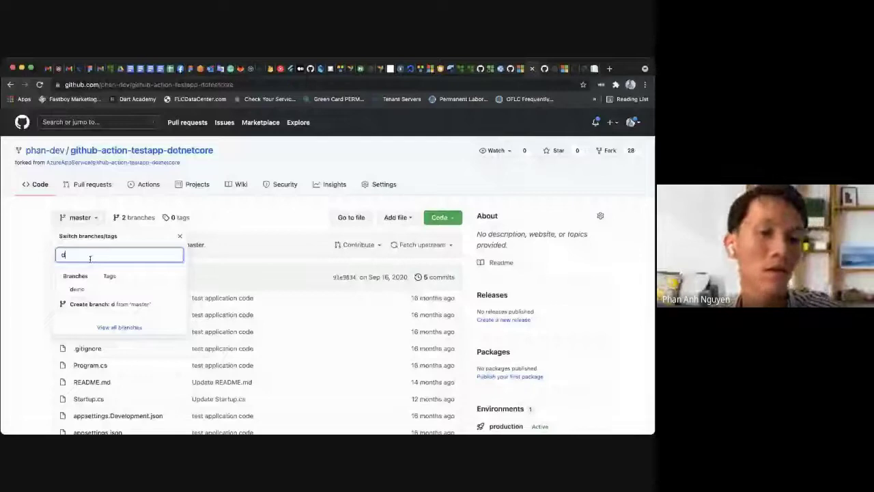
{"action": "type", "text": "emo2"}
{"action": "left_click", "coordinate": [89, 290]}
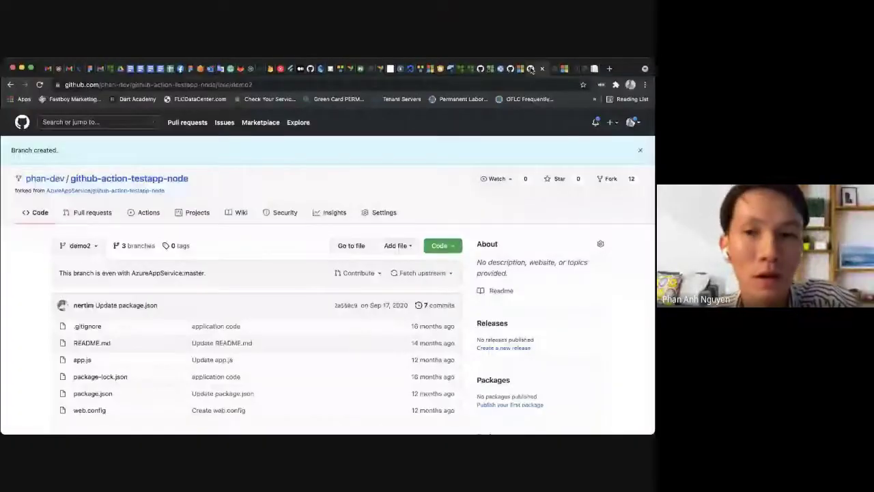
Review the default pages of the two Azure sites and the demo2 branch files of the github-action-testapp-dotnetcore repository
{"action": "left_click", "coordinate": [574, 71]}
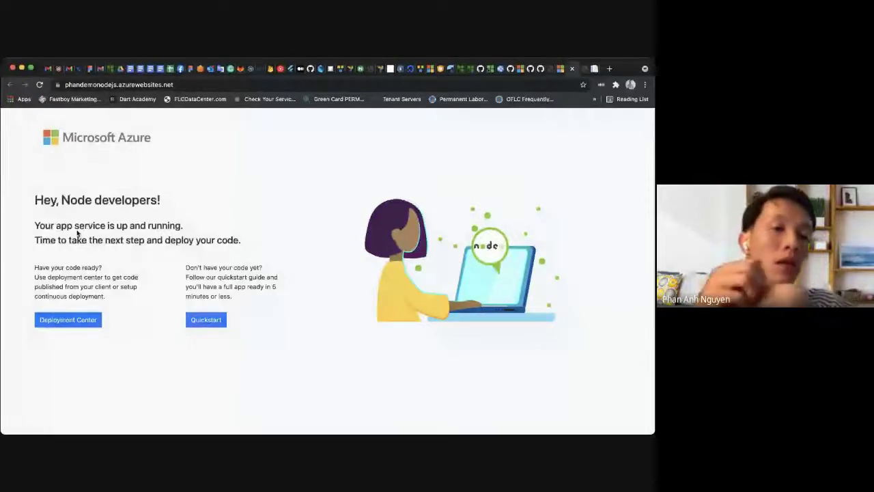
{"action": "left_click", "coordinate": [575, 69]}
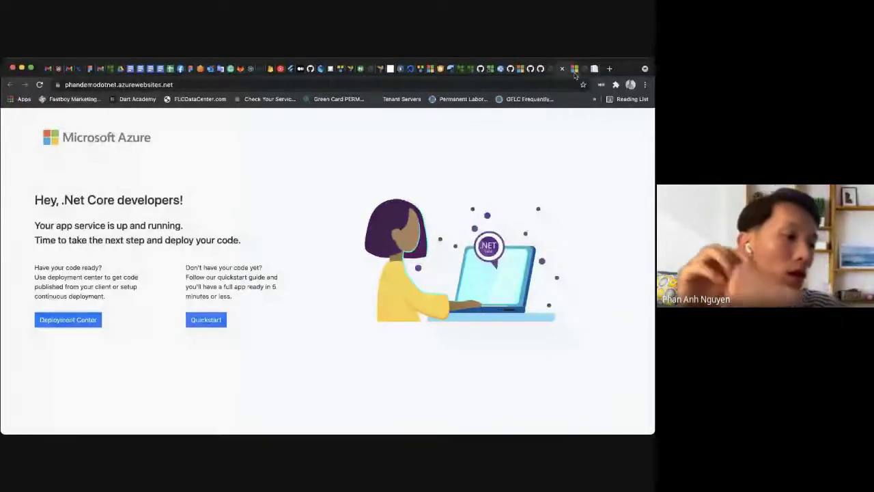
{"action": "left_click", "coordinate": [560, 69]}
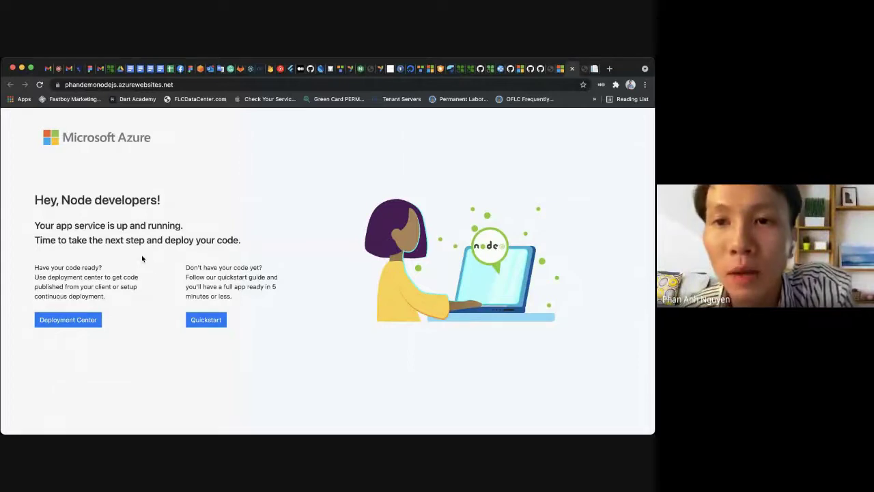
{"action": "left_click", "coordinate": [532, 71]}
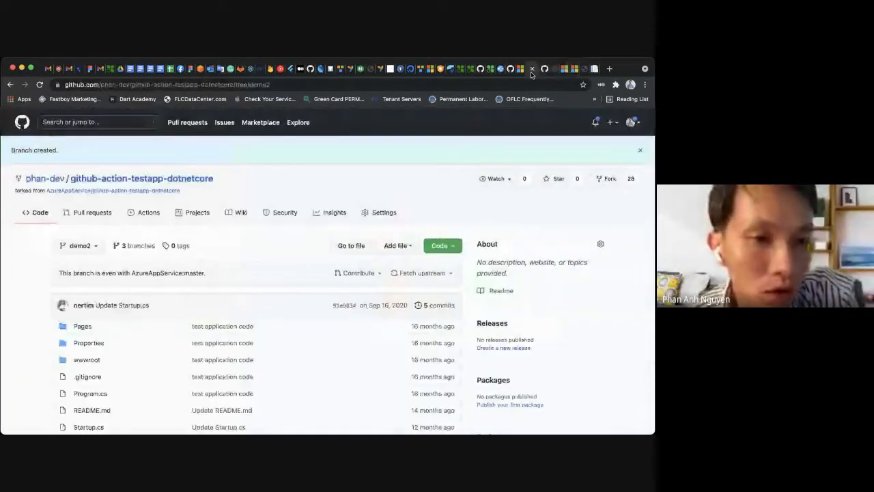
{"action": "scroll", "coordinate": [263, 183], "scroll_direction": "down", "scroll_amount": 2}
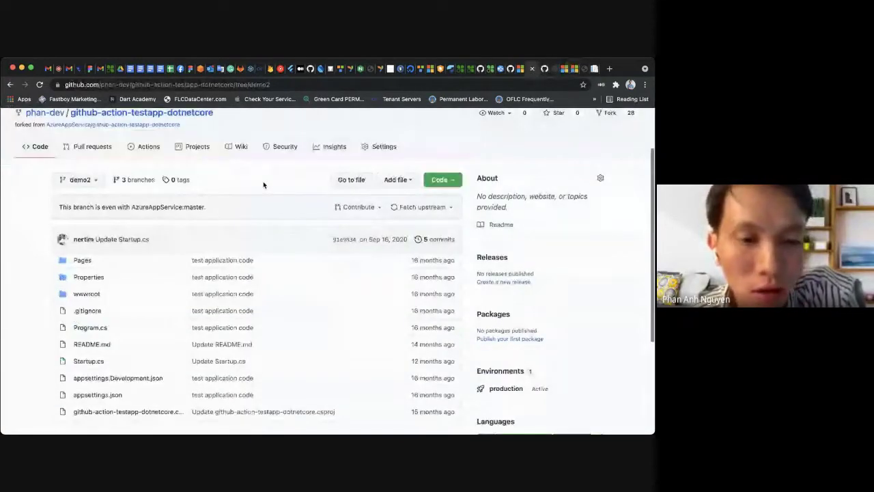
{"action": "scroll", "coordinate": [308, 327], "scroll_direction": "up", "scroll_amount": 2}
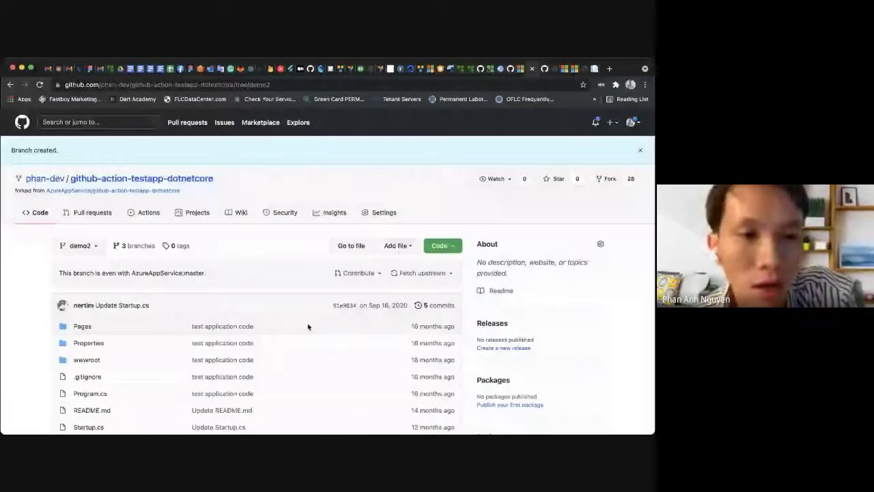
{"action": "scroll", "coordinate": [308, 327], "scroll_direction": "down", "scroll_amount": 1}
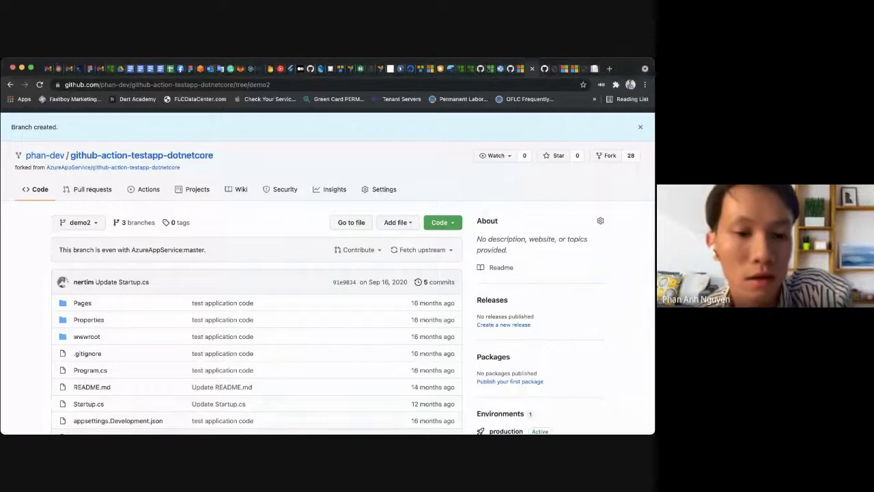
Switch to GitHub Desktop, reposition its window fully into view and select the github-action-testapp-dotnetcore repository
{"action": "left_click", "coordinate": [60, 69]}
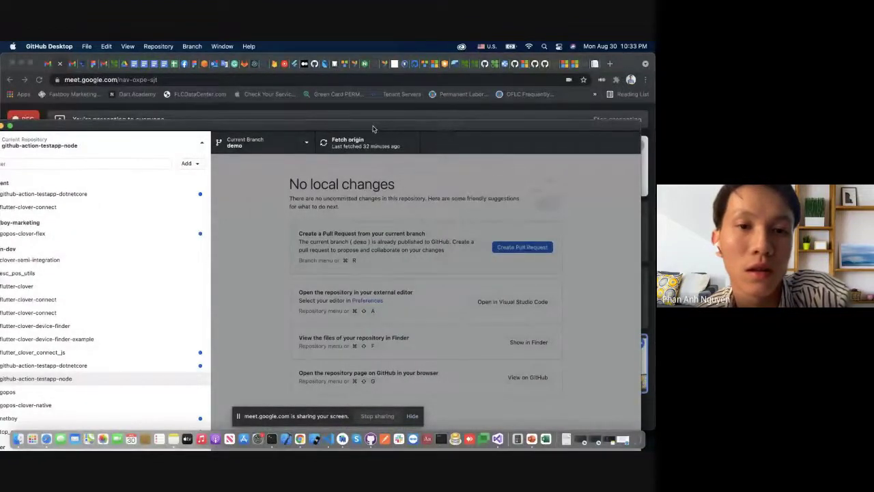
{"action": "left_click_drag", "start_coordinate": [334, 125], "coordinate": [416, 113]}
{"action": "left_click_drag", "start_coordinate": [229, 117], "coordinate": [231, 70]}
{"action": "left_click", "coordinate": [43, 271]}
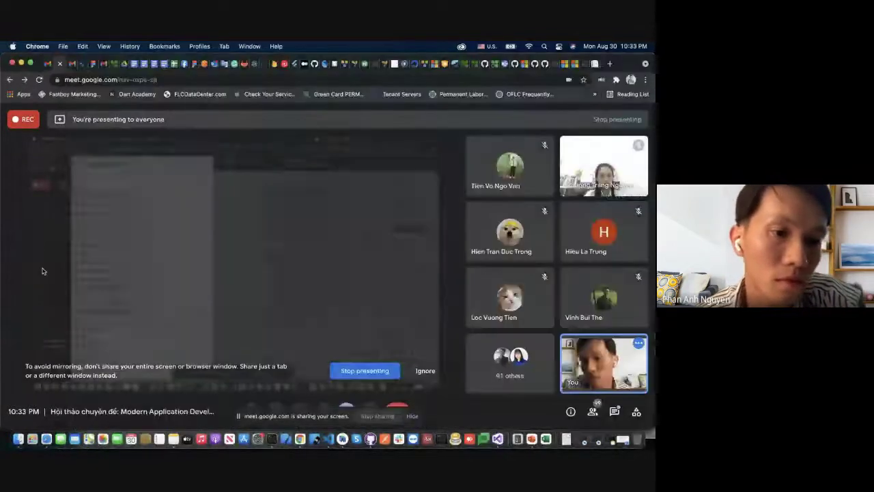
{"action": "key", "text": "super+Tab"}
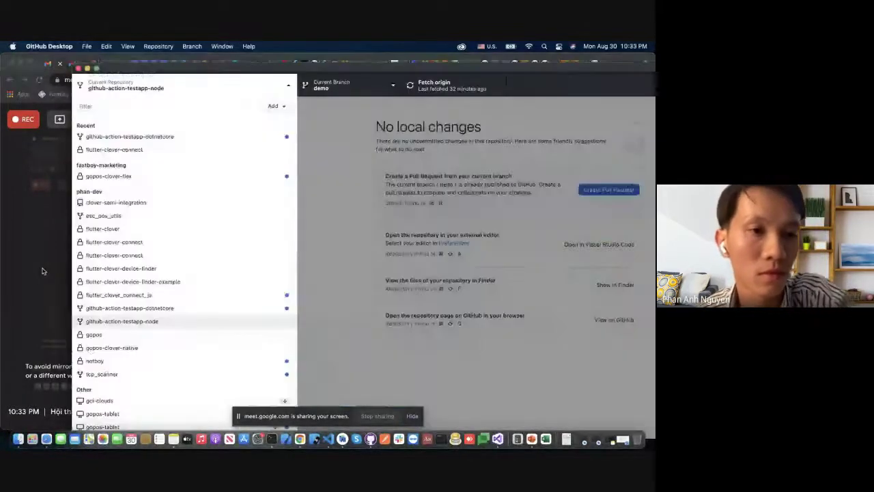
{"action": "left_click", "coordinate": [350, 107]}
{"action": "left_click", "coordinate": [236, 89]}
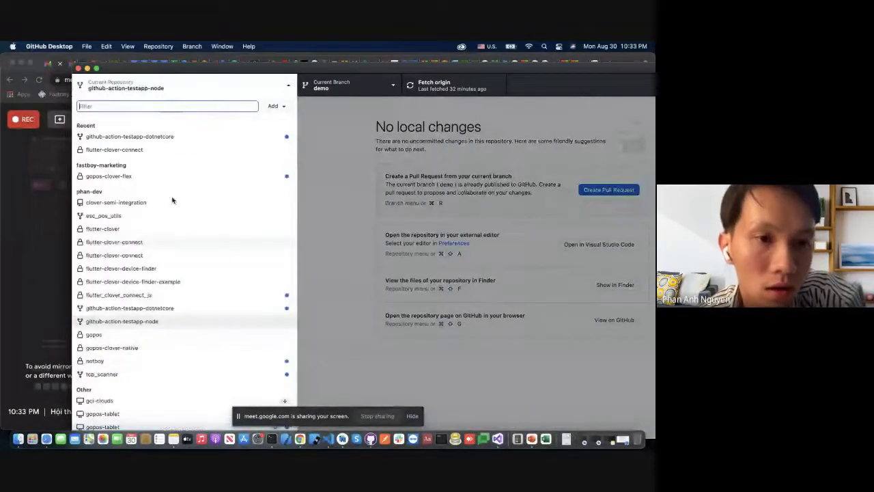
{"action": "left_click", "coordinate": [166, 137]}
{"action": "left_click", "coordinate": [167, 137]}
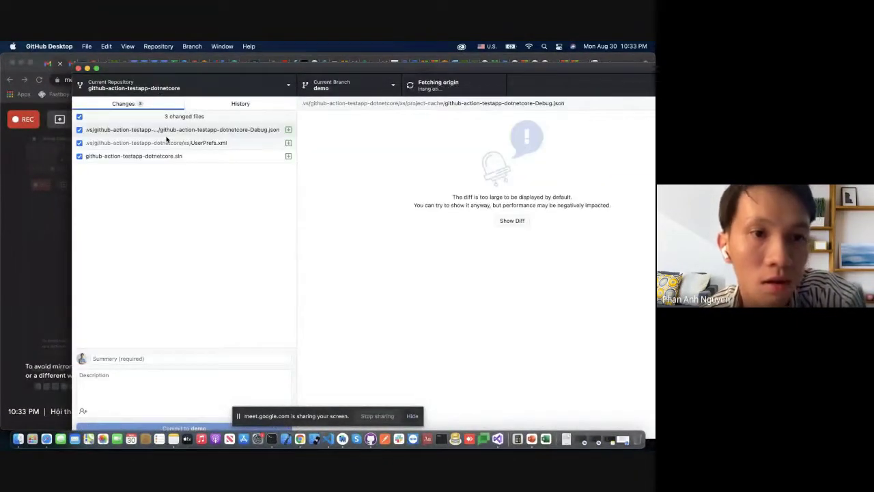
Switch the dotnetcore repository to the origin/demo2 branch, leaving the uncommitted changes on demo, and fetch origin
{"action": "left_click", "coordinate": [347, 84]}
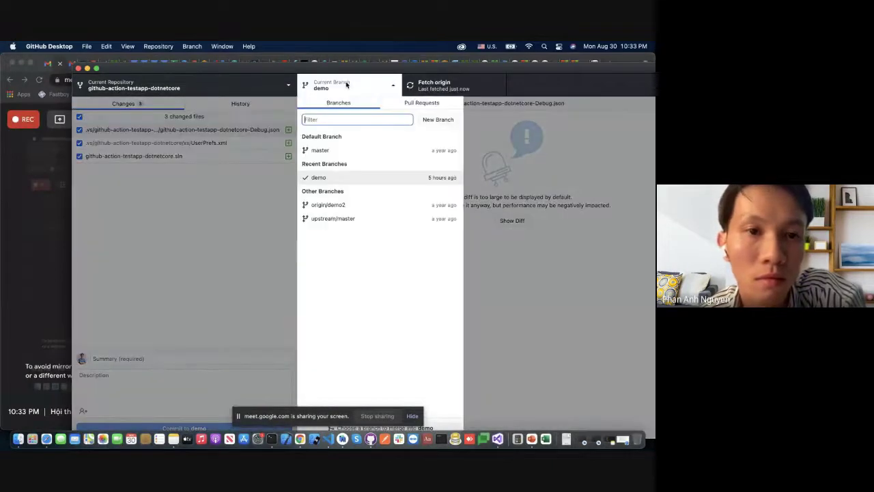
{"action": "left_click", "coordinate": [342, 206]}
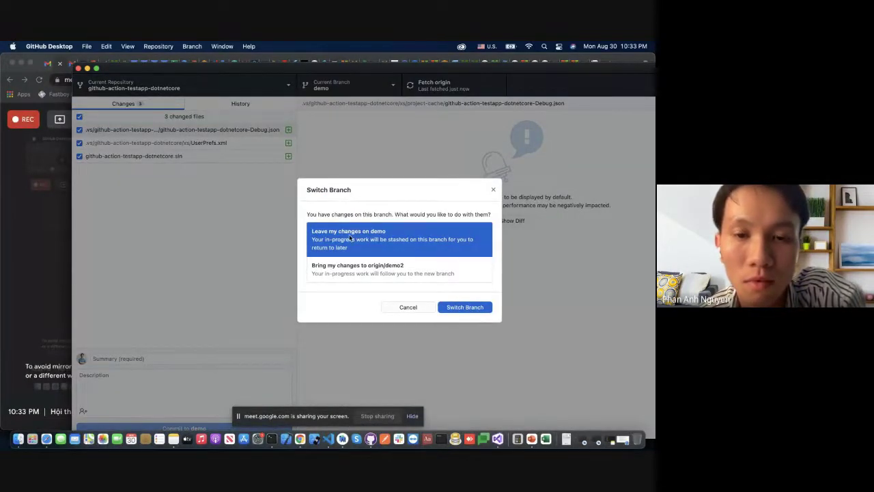
{"action": "left_click", "coordinate": [460, 308]}
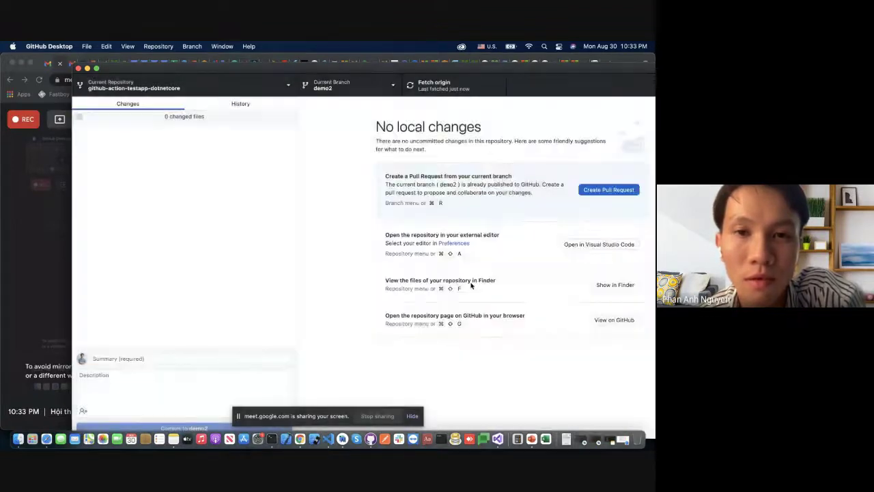
{"action": "left_click", "coordinate": [440, 85]}
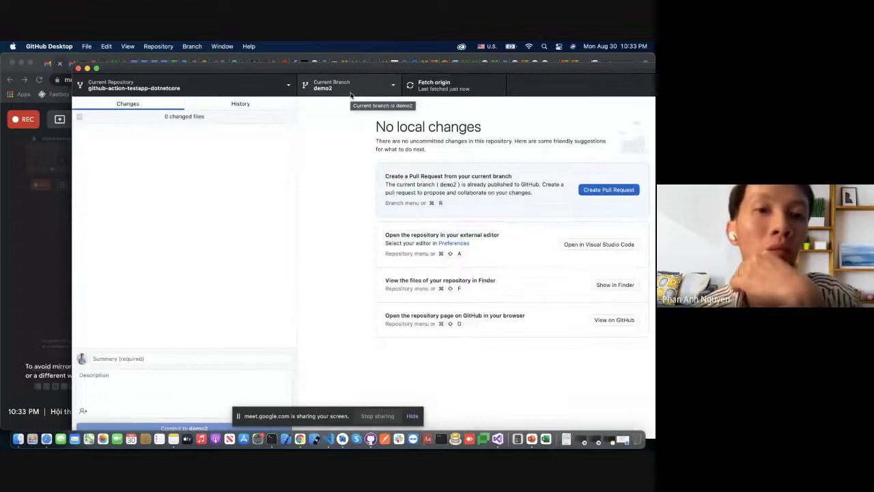
Switch the github-action-testapp-node repository to the origin/demo2 branch and reselect the github-action-testapp-dotnetcore repository
{"action": "left_click", "coordinate": [249, 88]}
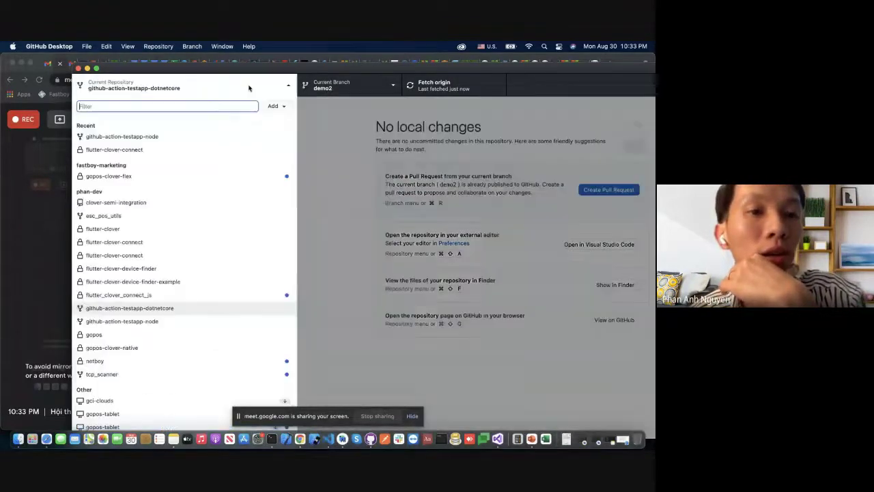
{"action": "left_click", "coordinate": [189, 139]}
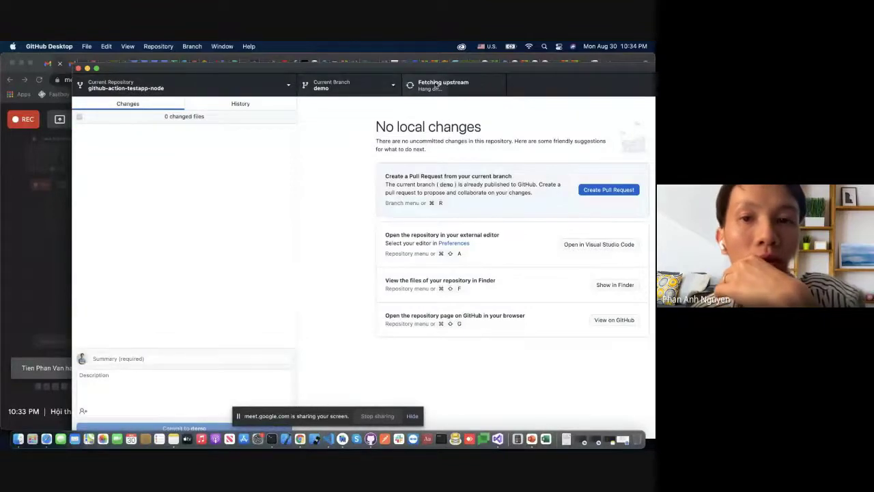
{"action": "left_click", "coordinate": [378, 91]}
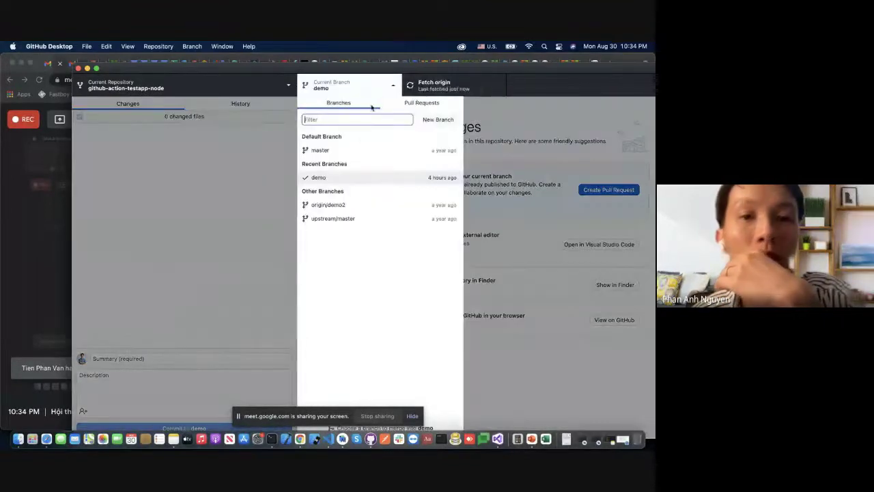
{"action": "left_click", "coordinate": [341, 205]}
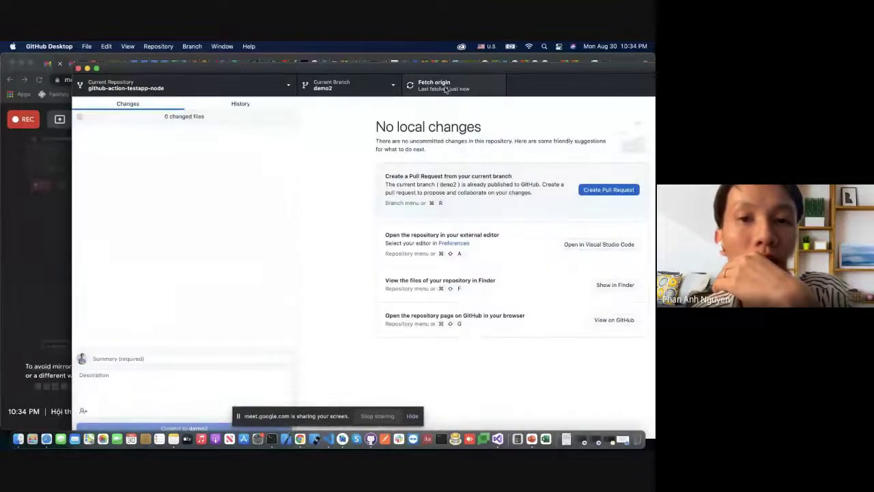
{"action": "left_click", "coordinate": [171, 85]}
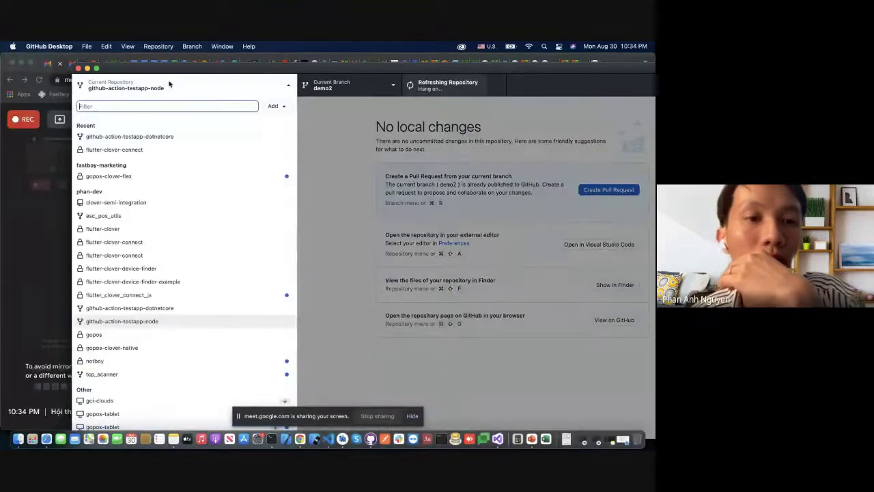
{"action": "left_click", "coordinate": [158, 137]}
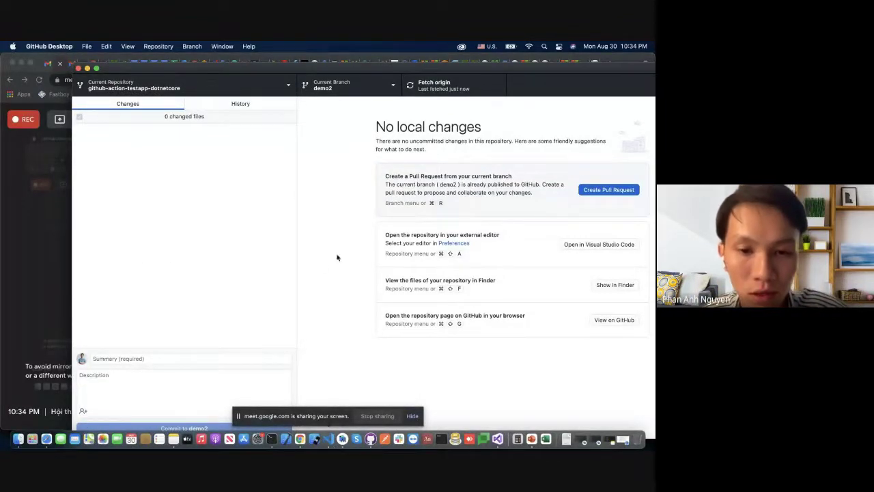
Return to the Azure portal in Chrome and open the Deployment Center of the phandemodotnet App Service from the recent resources
{"action": "left_click", "coordinate": [299, 439]}
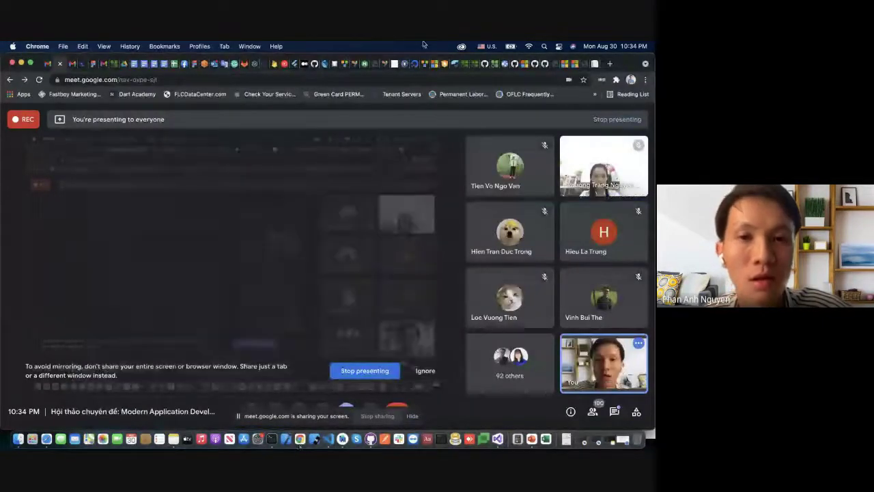
{"action": "left_click", "coordinate": [526, 67]}
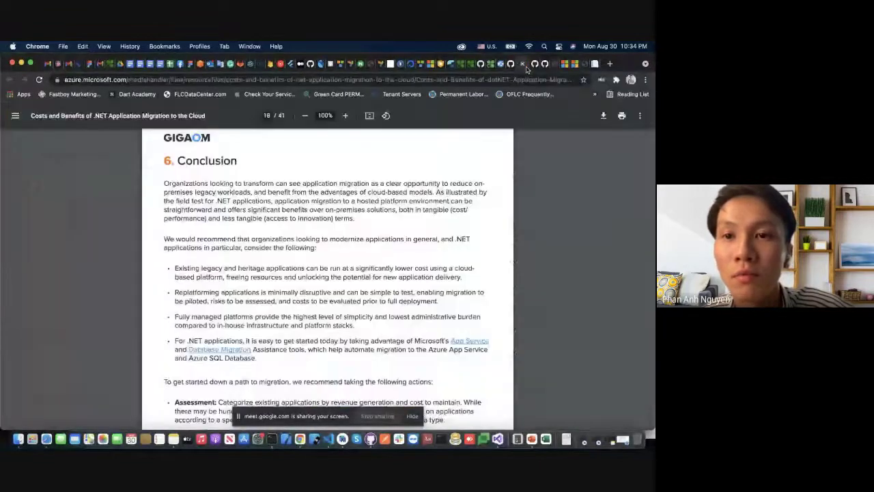
{"action": "left_click", "coordinate": [554, 65]}
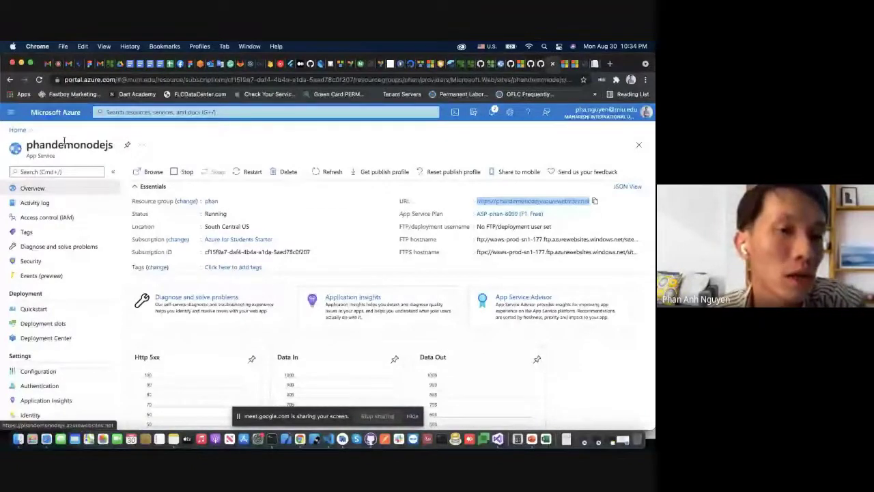
{"action": "left_click", "coordinate": [17, 130]}
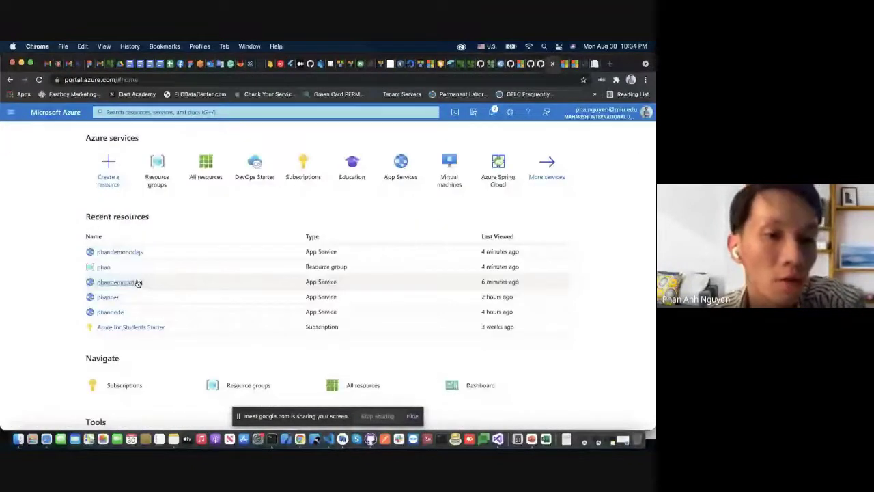
{"action": "left_click", "coordinate": [119, 283]}
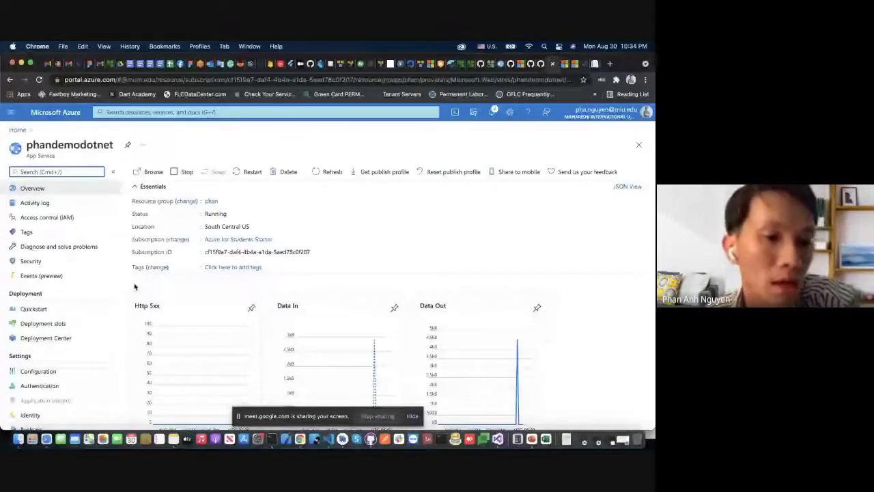
{"action": "left_click", "coordinate": [46, 338]}
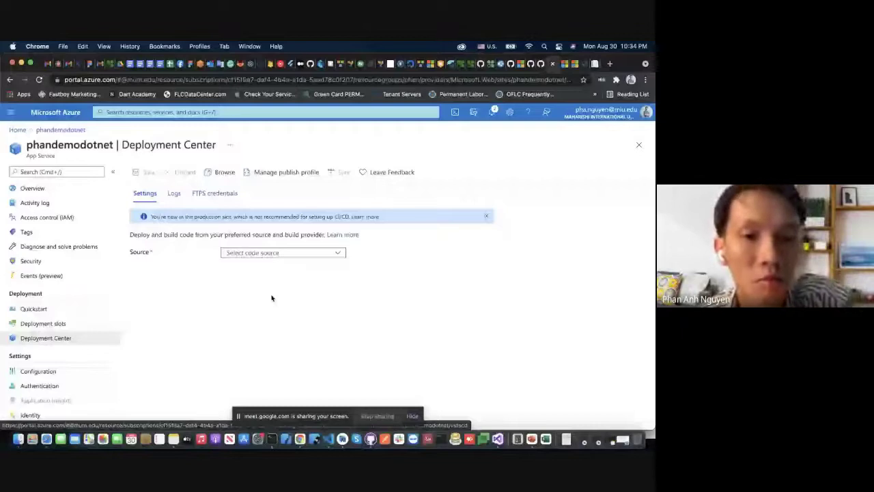
Set the deployment code source of phandemodotnet to GitHub
{"action": "left_click", "coordinate": [268, 253]}
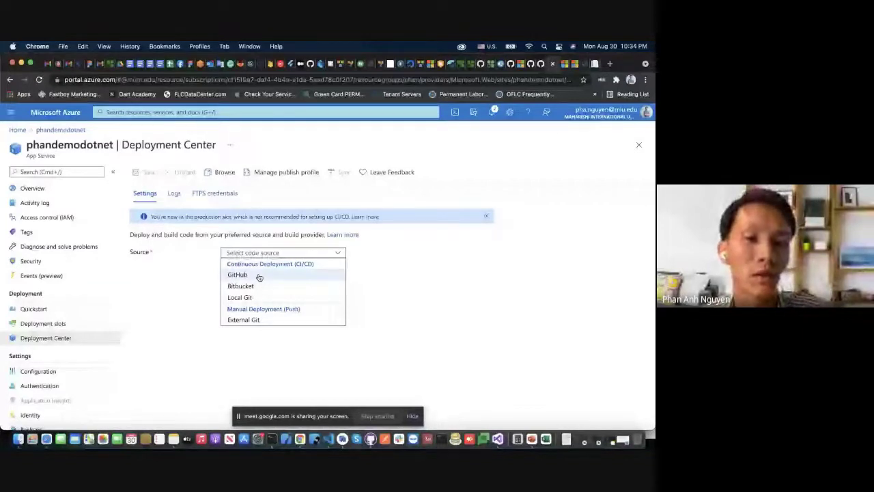
{"action": "left_click", "coordinate": [260, 276]}
{"action": "scroll", "coordinate": [369, 262], "scroll_direction": "down", "scroll_amount": 2}
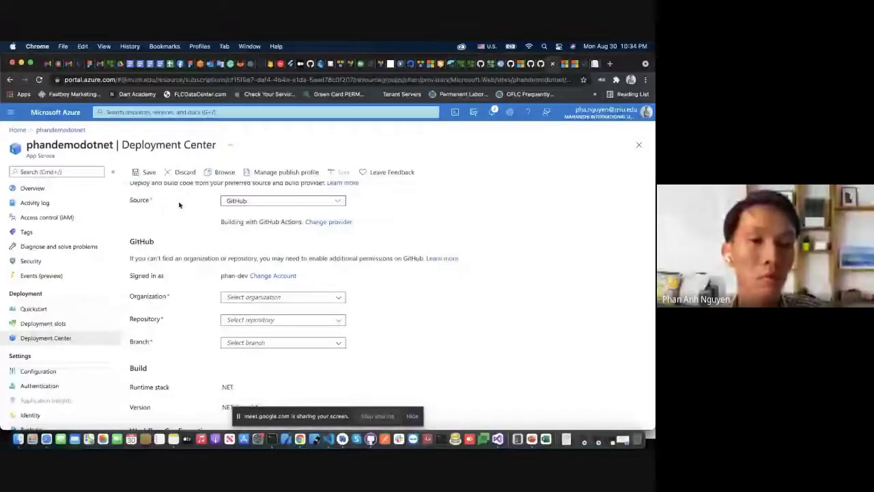
Set the GitHub organization to phan-dev, the repository to github-action-testapp-dotnetcore and the branch to demo2
{"action": "scroll", "coordinate": [259, 278], "scroll_direction": "down", "scroll_amount": 1}
{"action": "left_click", "coordinate": [336, 269]}
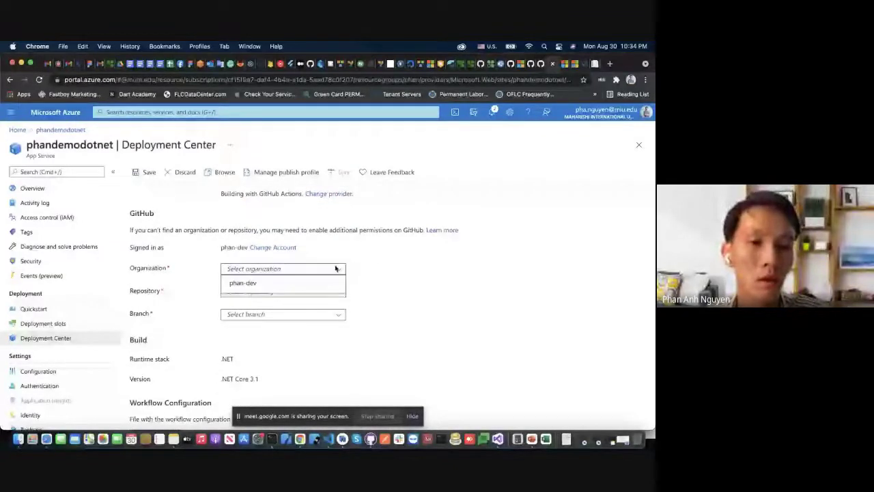
{"action": "left_click", "coordinate": [250, 285]}
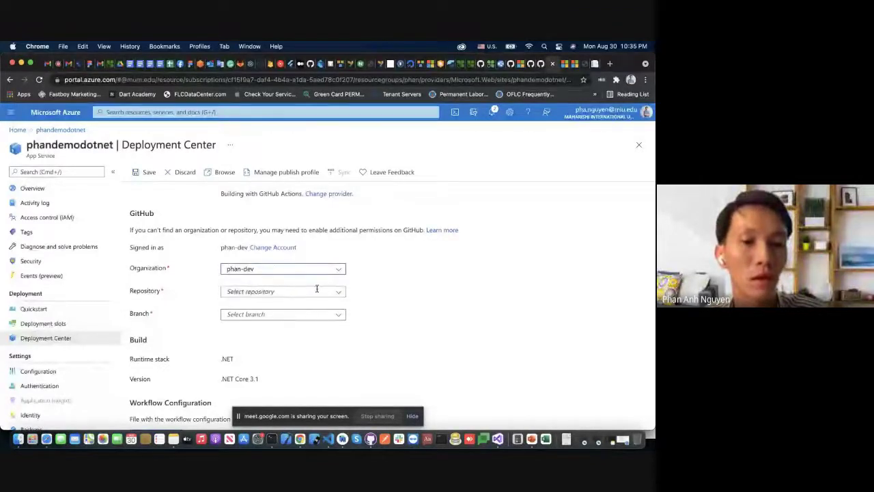
{"action": "left_click", "coordinate": [316, 291]}
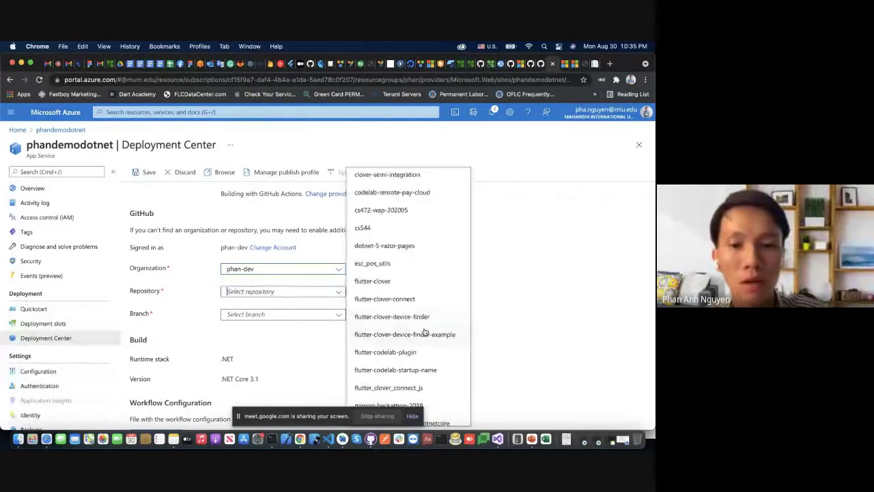
{"action": "scroll", "coordinate": [424, 331], "scroll_direction": "down", "scroll_amount": 5}
{"action": "scroll", "coordinate": [424, 331], "scroll_direction": "down", "scroll_amount": 5}
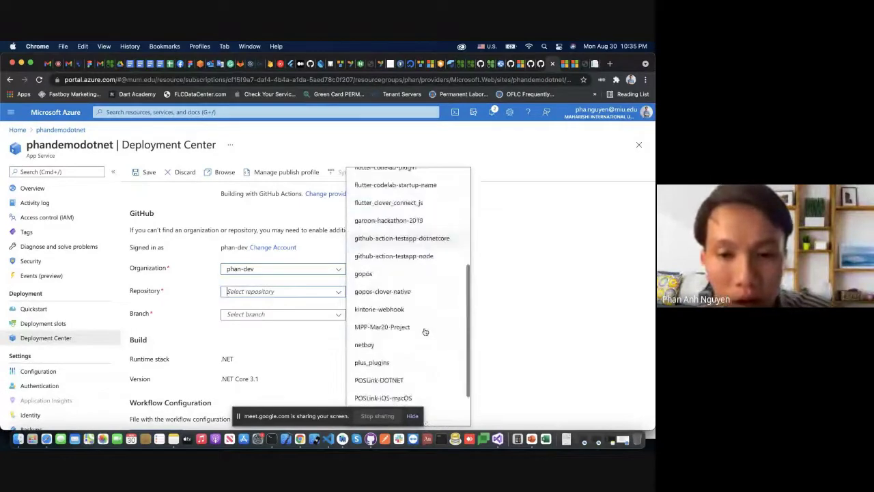
{"action": "scroll", "coordinate": [424, 331], "scroll_direction": "up", "scroll_amount": 5}
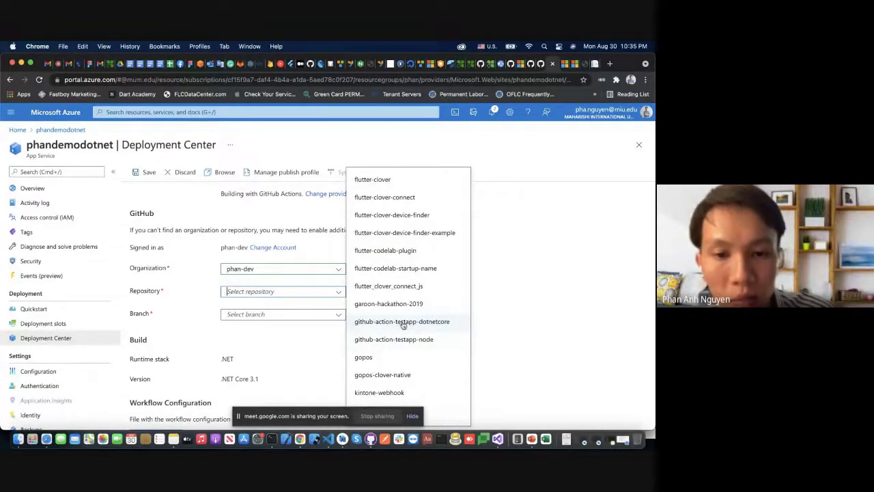
{"action": "left_click", "coordinate": [410, 325]}
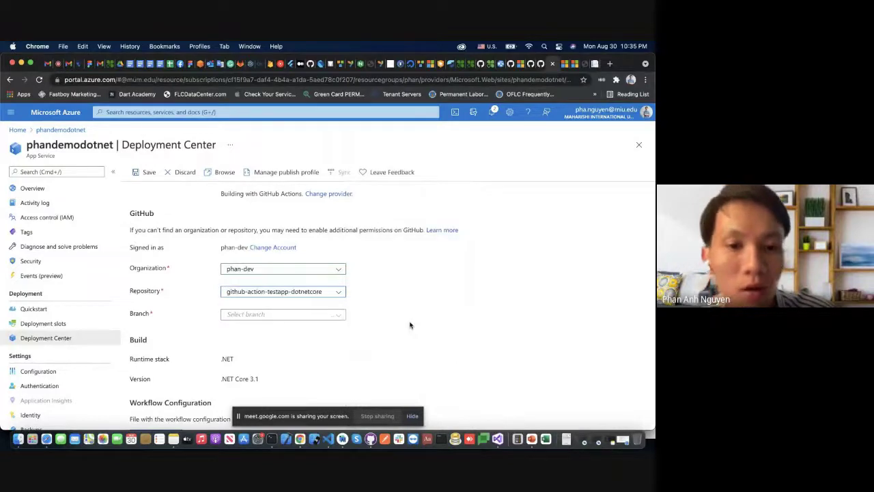
{"action": "left_click", "coordinate": [327, 315]}
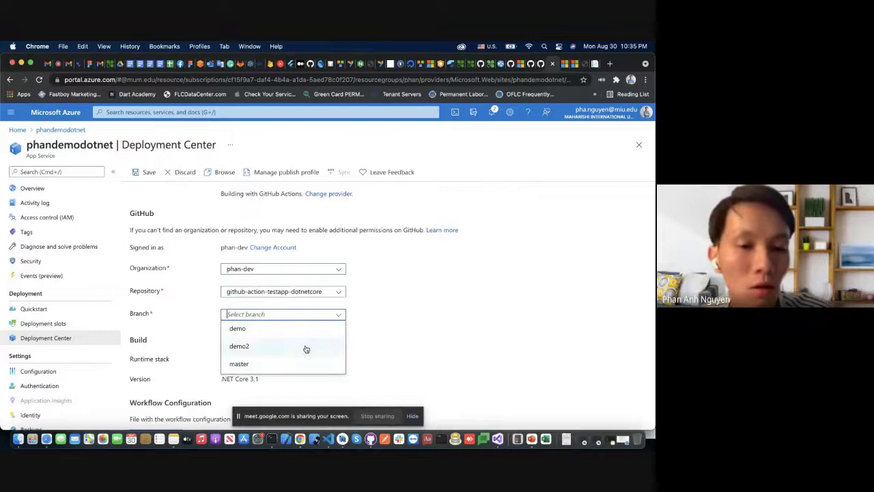
{"action": "left_click", "coordinate": [250, 346]}
Preview the generated workflow configuration file through to its deploy steps, close it and save the phandemodotnet deployment settings
{"action": "scroll", "coordinate": [327, 345], "scroll_direction": "down", "scroll_amount": 1}
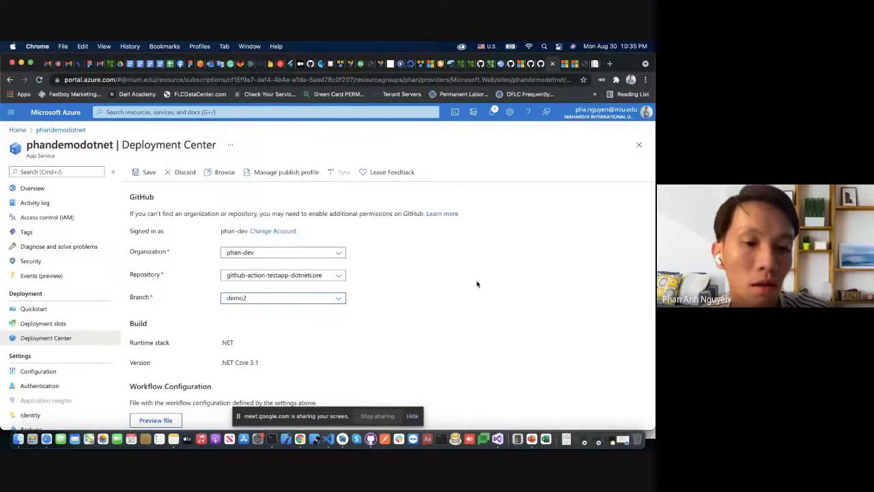
{"action": "left_click", "coordinate": [170, 419]}
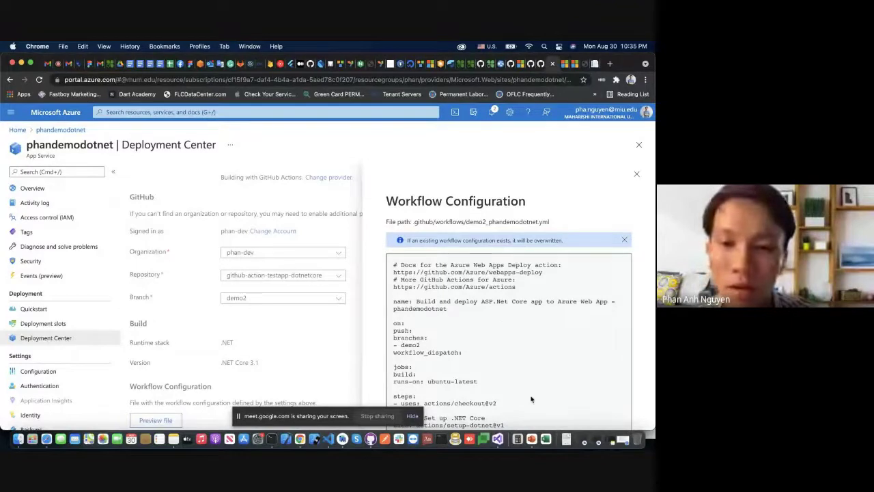
{"action": "scroll", "coordinate": [530, 396], "scroll_direction": "down", "scroll_amount": 15}
{"action": "scroll", "coordinate": [531, 397], "scroll_direction": "up", "scroll_amount": 5}
{"action": "scroll", "coordinate": [531, 397], "scroll_direction": "down", "scroll_amount": 5}
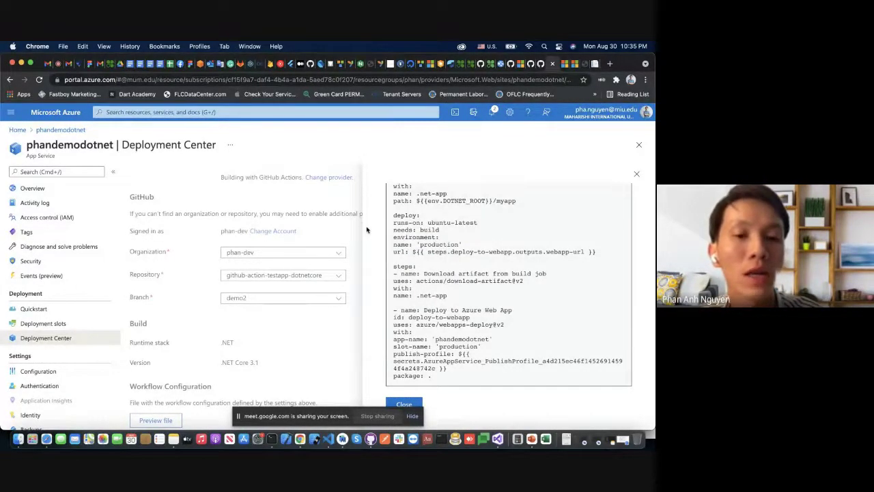
{"action": "scroll", "coordinate": [454, 243], "scroll_direction": "up", "scroll_amount": 10}
{"action": "scroll", "coordinate": [533, 336], "scroll_direction": "down", "scroll_amount": 10}
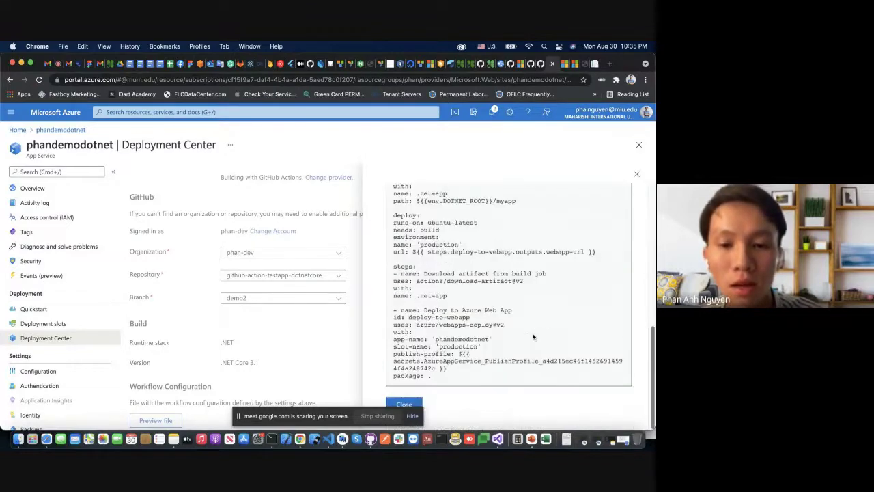
{"action": "left_click", "coordinate": [410, 403]}
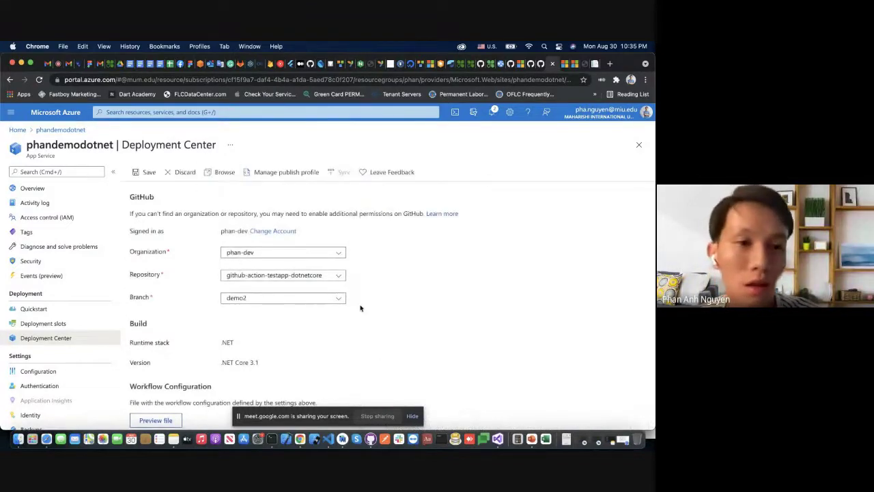
{"action": "left_click", "coordinate": [145, 172]}
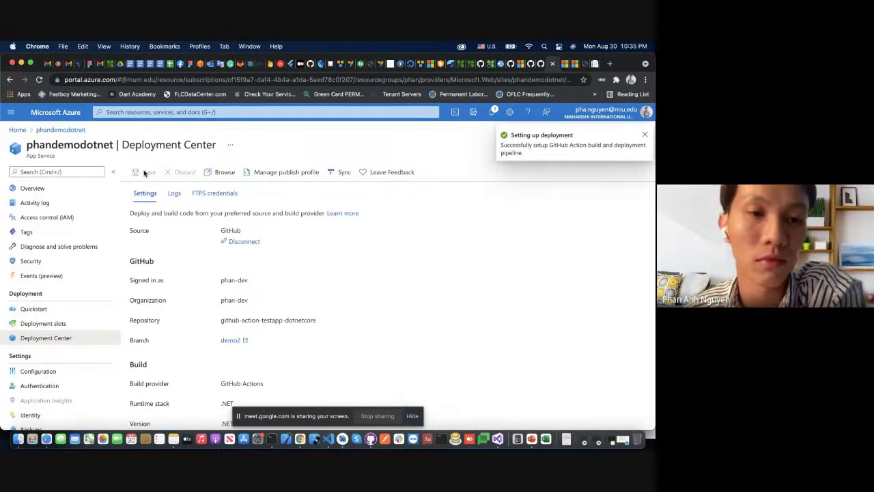
Review the demo2 branch of github-action-testapp-dotnetcore on GitHub and open its phandemodotnet workflow run from the repository's Actions
{"action": "left_click", "coordinate": [532, 63]}
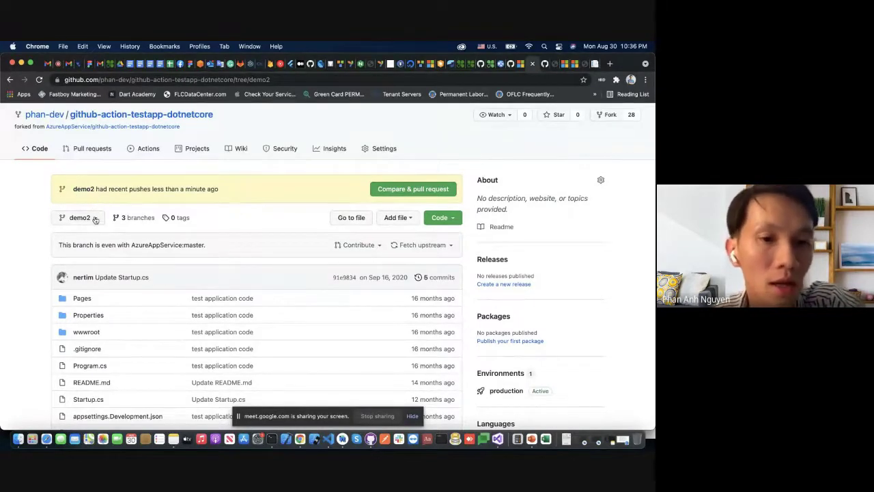
{"action": "scroll", "coordinate": [259, 263], "scroll_direction": "down", "scroll_amount": 3}
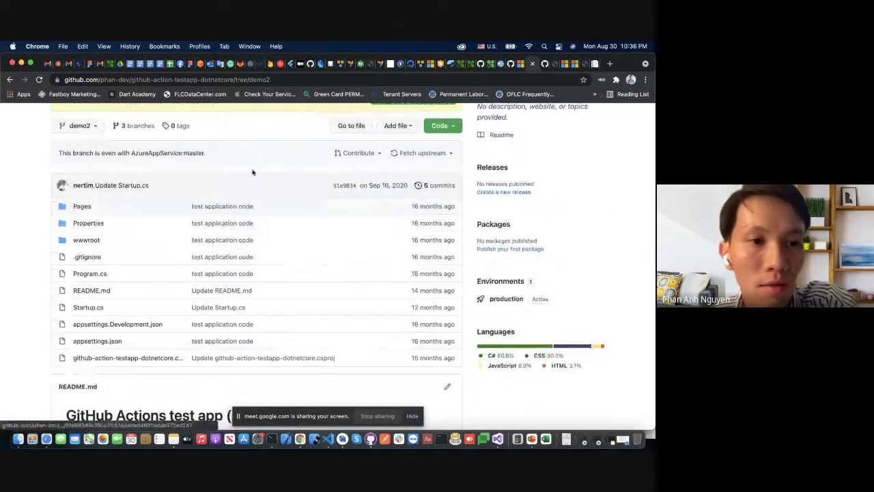
{"action": "scroll", "coordinate": [252, 172], "scroll_direction": "up", "scroll_amount": 1}
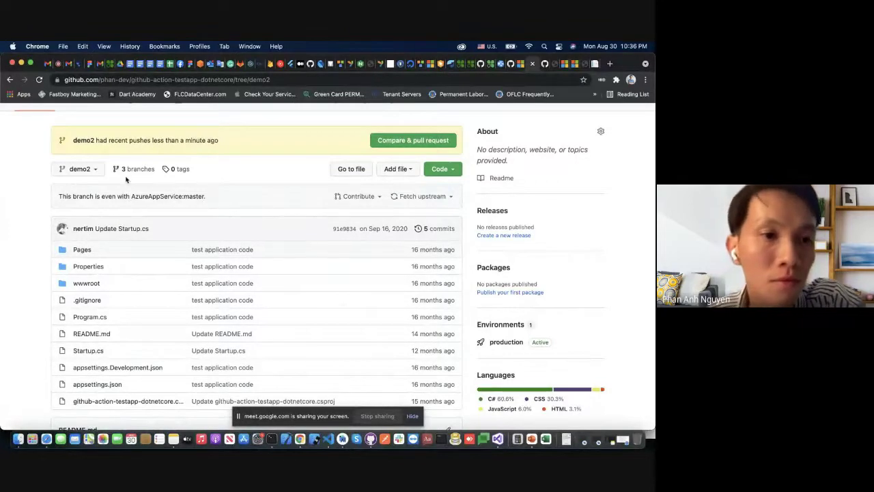
{"action": "scroll", "coordinate": [217, 185], "scroll_direction": "up", "scroll_amount": 2}
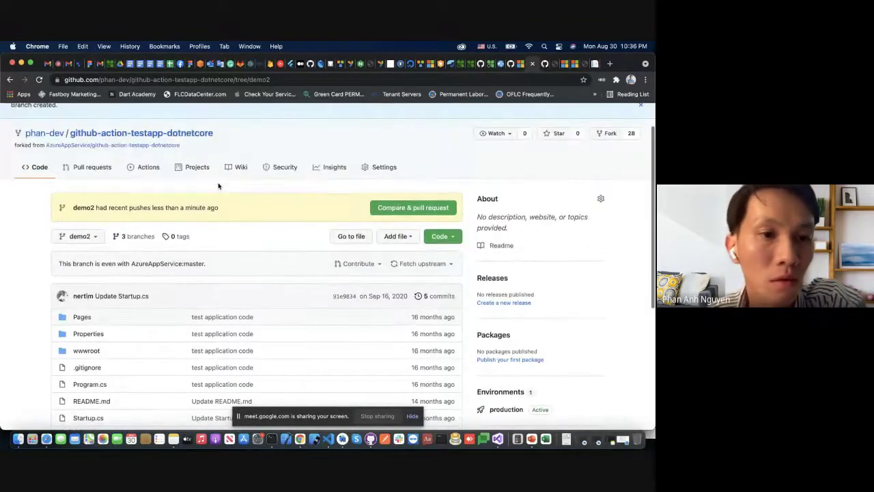
{"action": "left_click", "coordinate": [152, 170]}
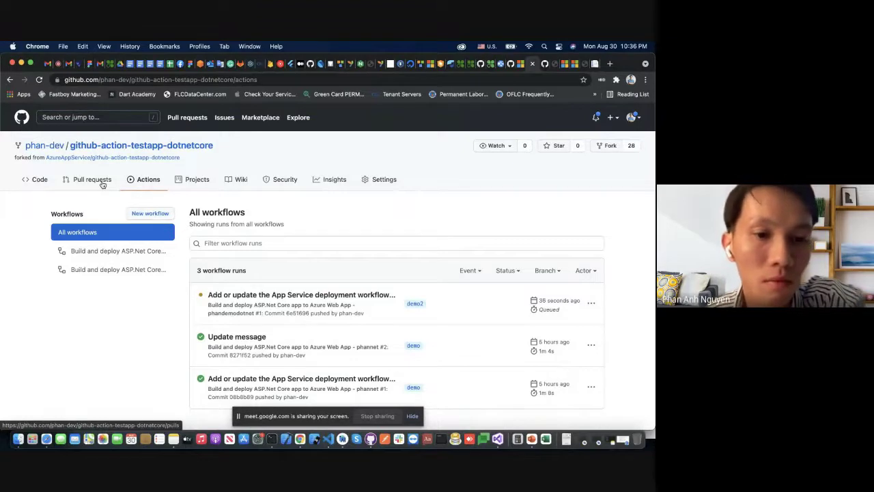
{"action": "scroll", "coordinate": [166, 344], "scroll_direction": "down", "scroll_amount": 2}
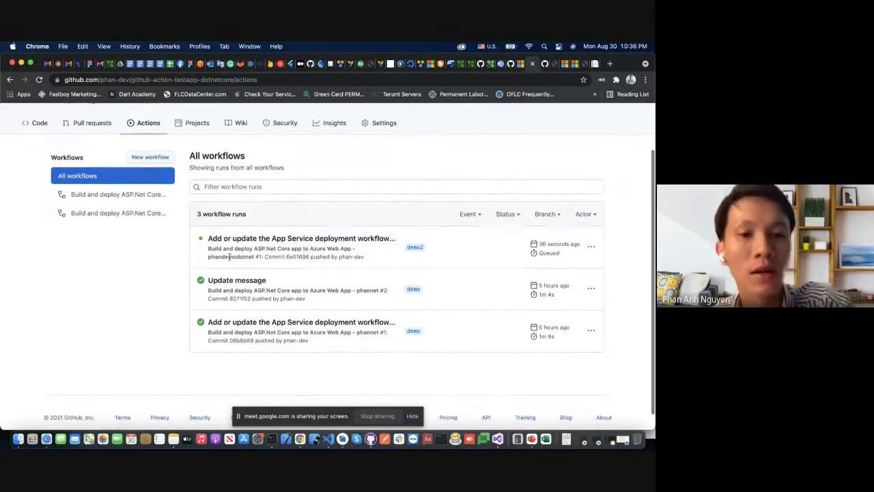
{"action": "left_click", "coordinate": [234, 241]}
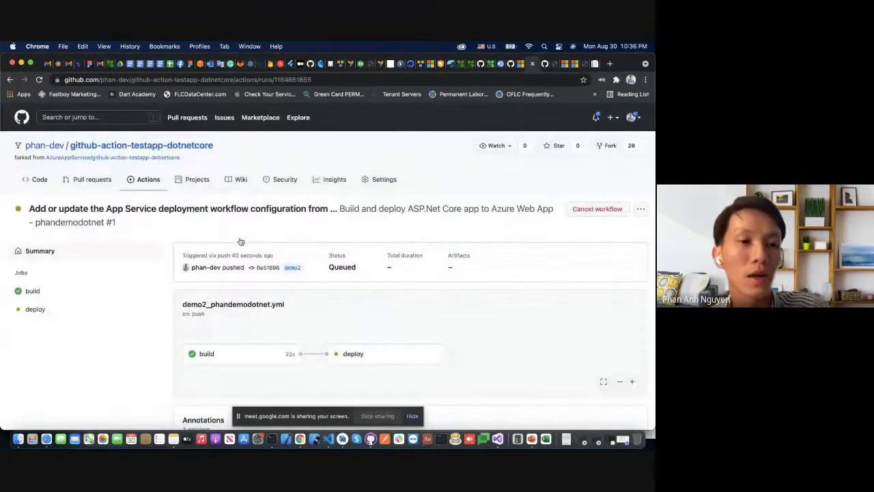
Return to the phandemodotnet Deployment Center in the Azure portal and review the connected GitHub source and build settings
{"action": "left_click", "coordinate": [521, 65]}
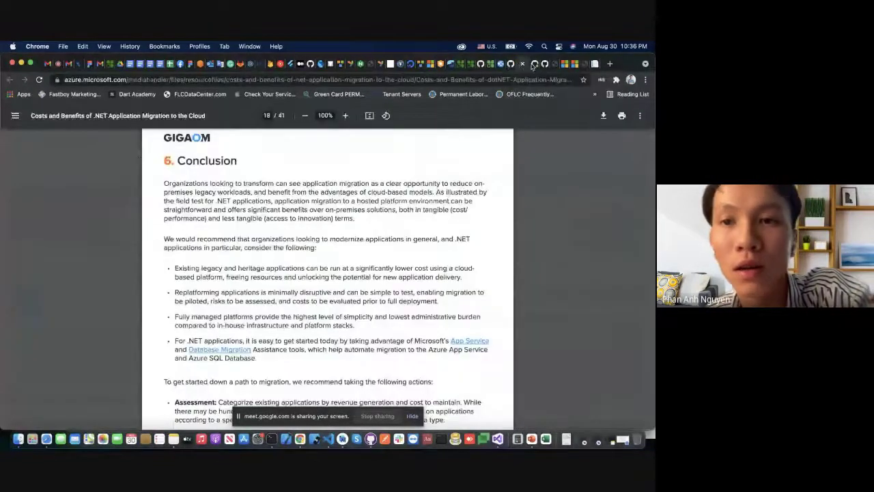
{"action": "left_click", "coordinate": [550, 63]}
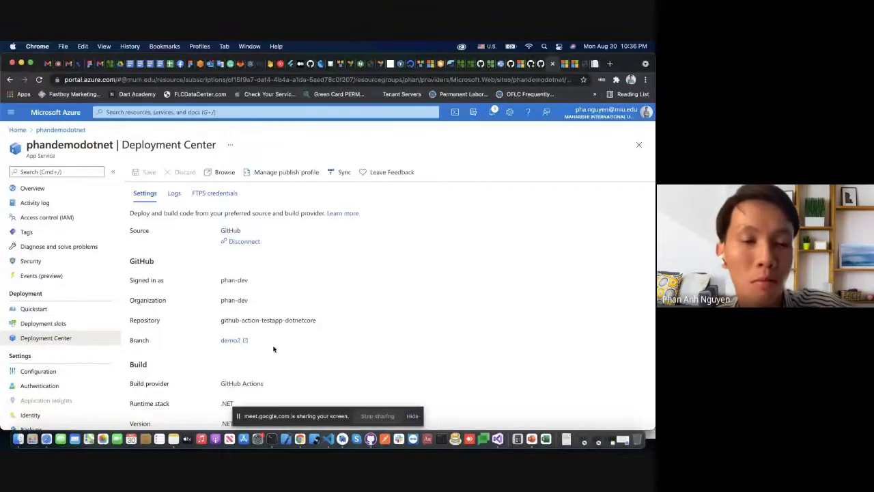
{"action": "scroll", "coordinate": [343, 370], "scroll_direction": "down", "scroll_amount": 1}
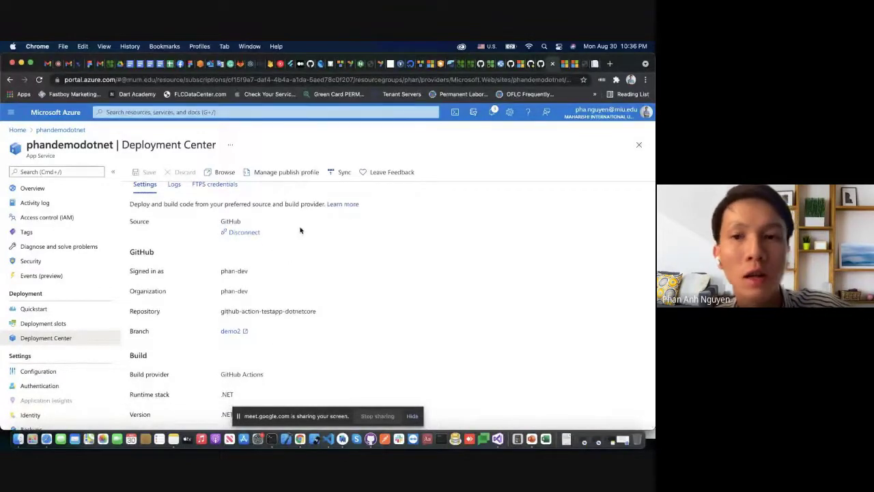
Go back to the workflow run on GitHub, recheck it in the list of all workflows and review its summary and annotations
{"action": "left_click", "coordinate": [525, 64]}
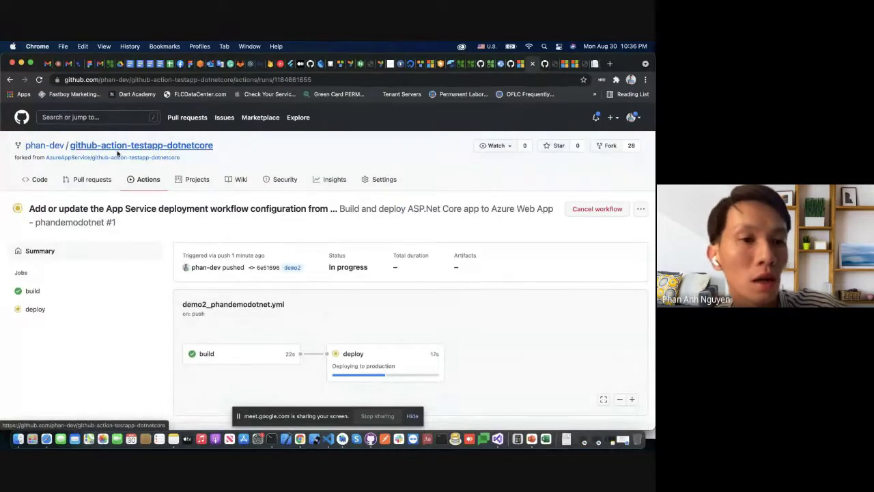
{"action": "scroll", "coordinate": [205, 328], "scroll_direction": "down", "scroll_amount": 2}
{"action": "scroll", "coordinate": [168, 308], "scroll_direction": "up", "scroll_amount": 2}
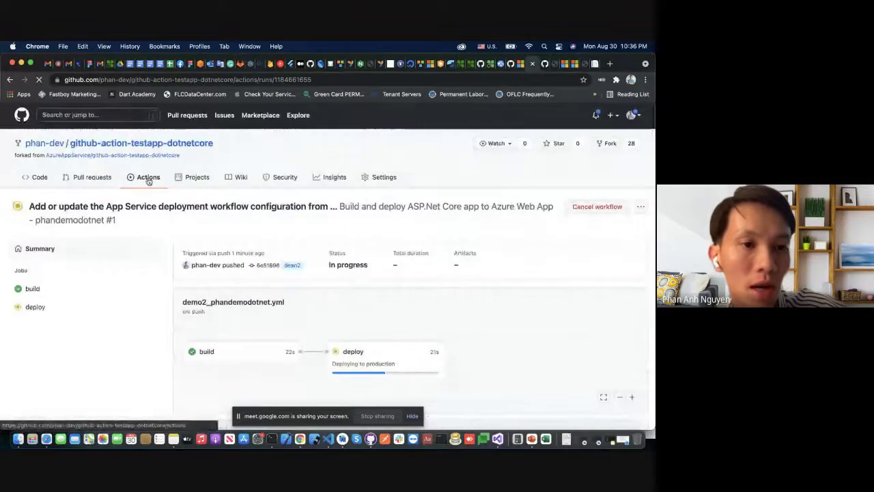
{"action": "left_click", "coordinate": [148, 177]}
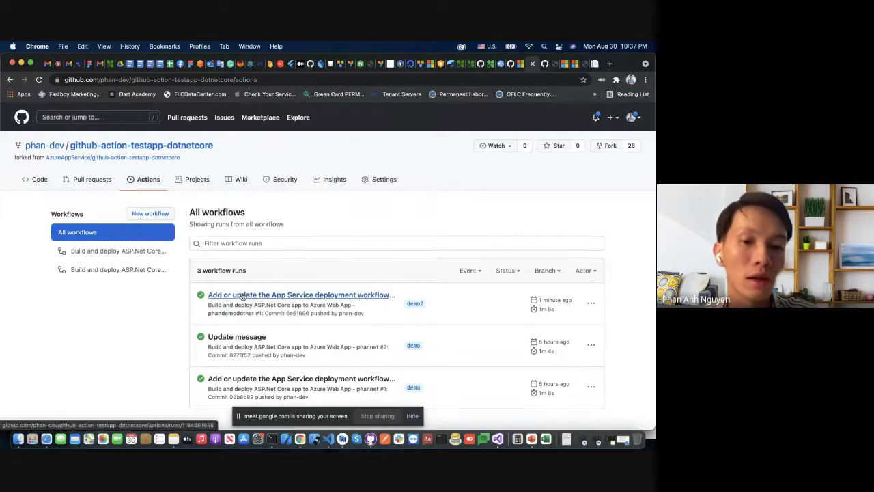
{"action": "left_click", "coordinate": [270, 295]}
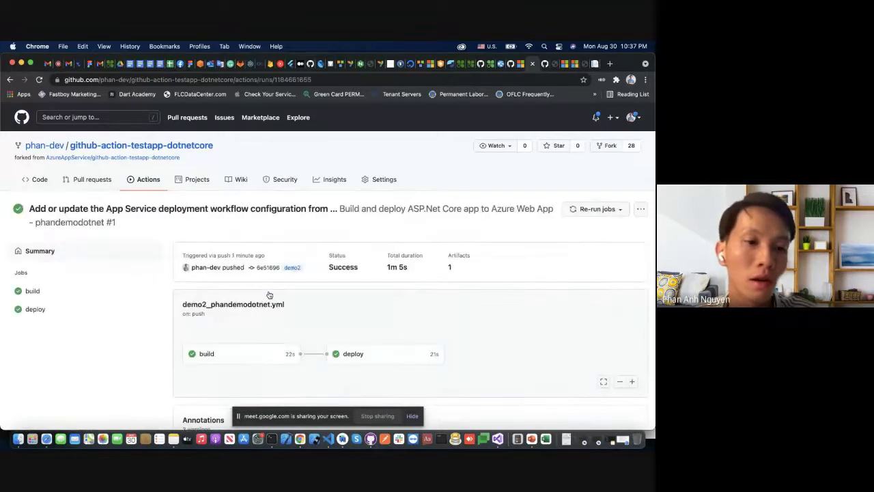
{"action": "scroll", "coordinate": [89, 384], "scroll_direction": "down", "scroll_amount": 2}
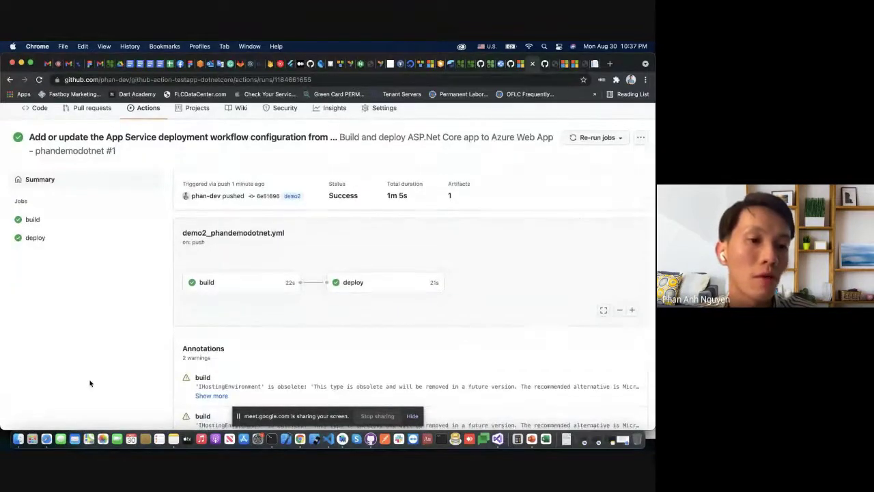
{"action": "scroll", "coordinate": [89, 383], "scroll_direction": "down", "scroll_amount": 1}
{"action": "scroll", "coordinate": [89, 379], "scroll_direction": "up", "scroll_amount": 4}
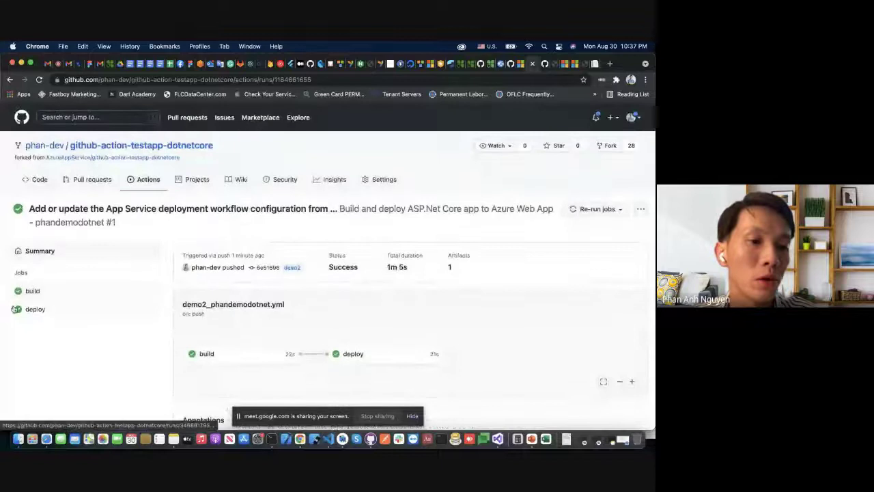
Open the build job's log and expand the Set up job and Run actions/checkout@v2 steps to examine their output
{"action": "left_click", "coordinate": [31, 292]}
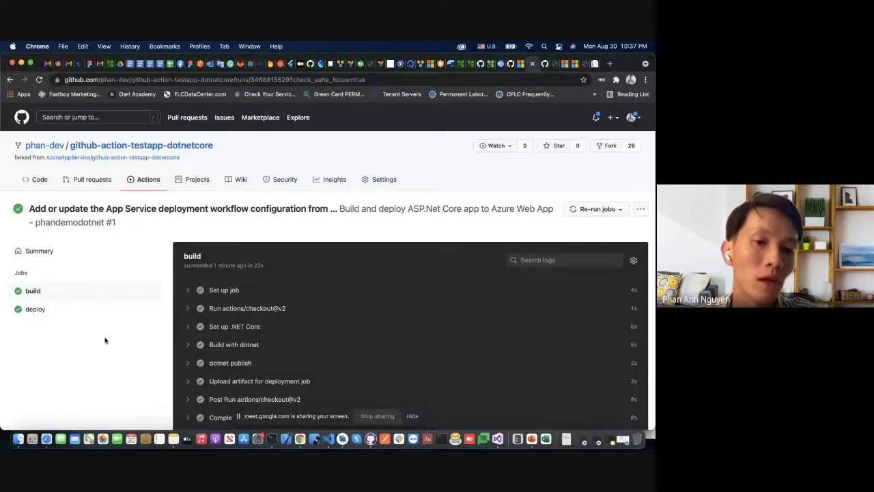
{"action": "scroll", "coordinate": [104, 340], "scroll_direction": "down", "scroll_amount": 1}
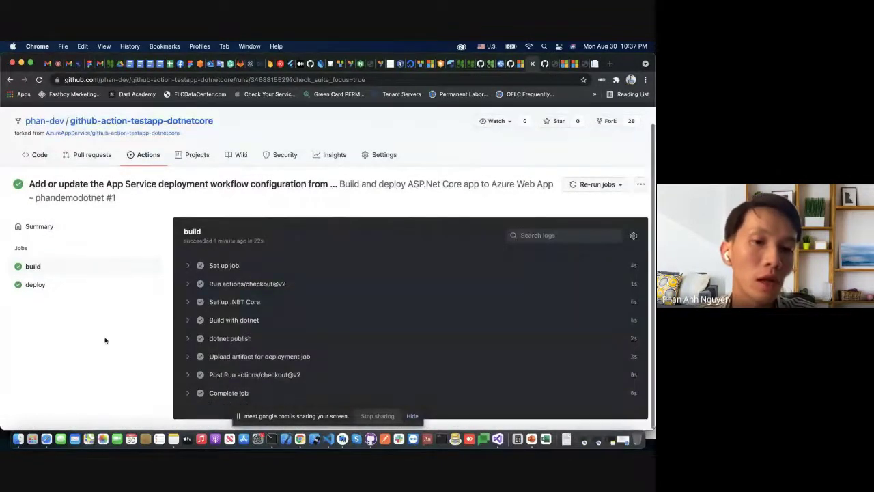
{"action": "left_click", "coordinate": [222, 270]}
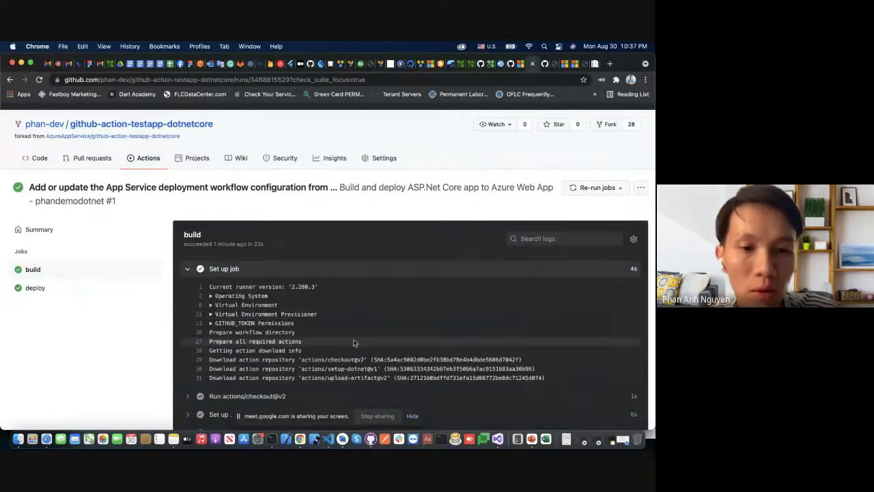
{"action": "scroll", "coordinate": [297, 320], "scroll_direction": "down", "scroll_amount": 2}
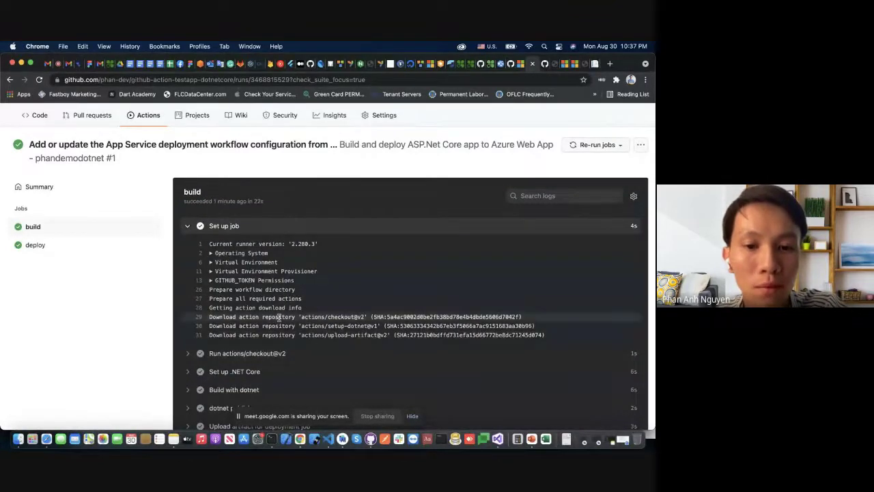
{"action": "scroll", "coordinate": [280, 328], "scroll_direction": "down", "scroll_amount": 1}
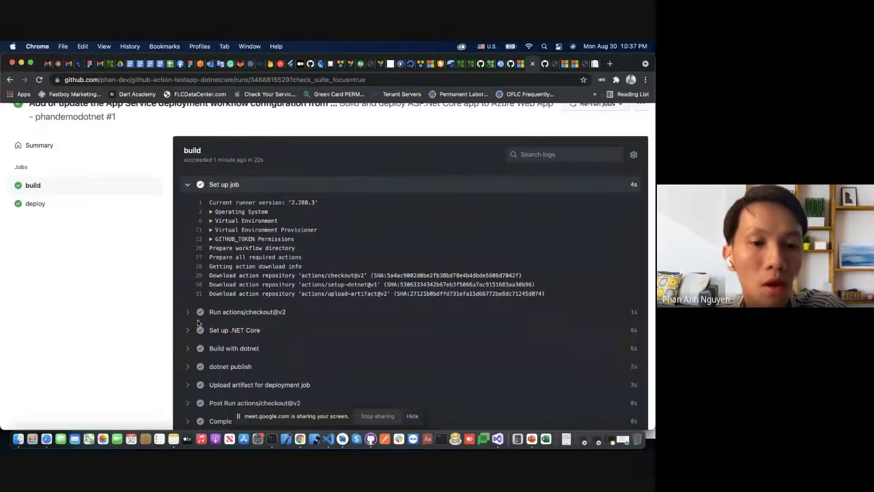
{"action": "scroll", "coordinate": [198, 287], "scroll_direction": "down", "scroll_amount": 1}
{"action": "left_click", "coordinate": [189, 296]}
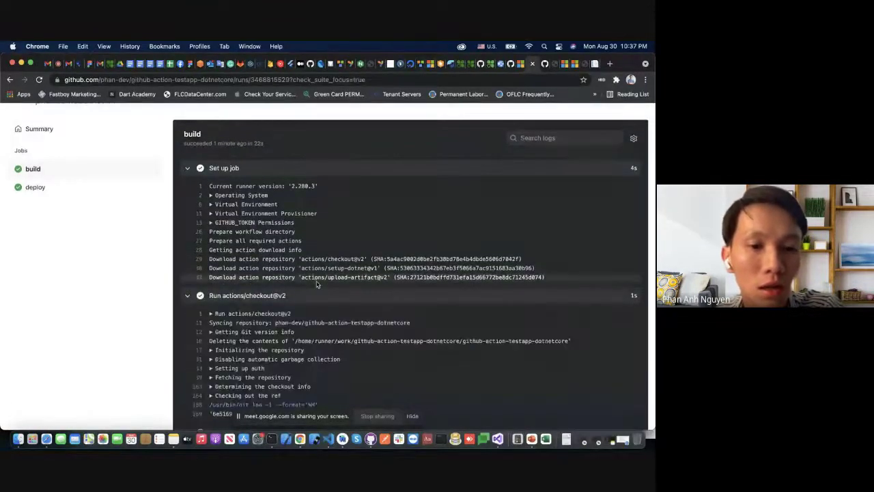
Review the rest of the checkout output in the build log and expand the Set up .NET Core step to examine its installation output
{"action": "scroll", "coordinate": [316, 284], "scroll_direction": "down", "scroll_amount": 1}
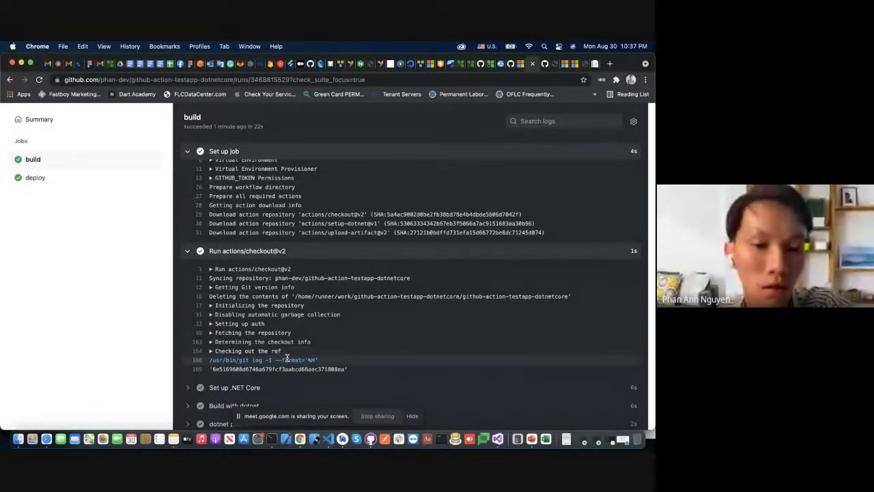
{"action": "scroll", "coordinate": [287, 358], "scroll_direction": "down", "scroll_amount": 3}
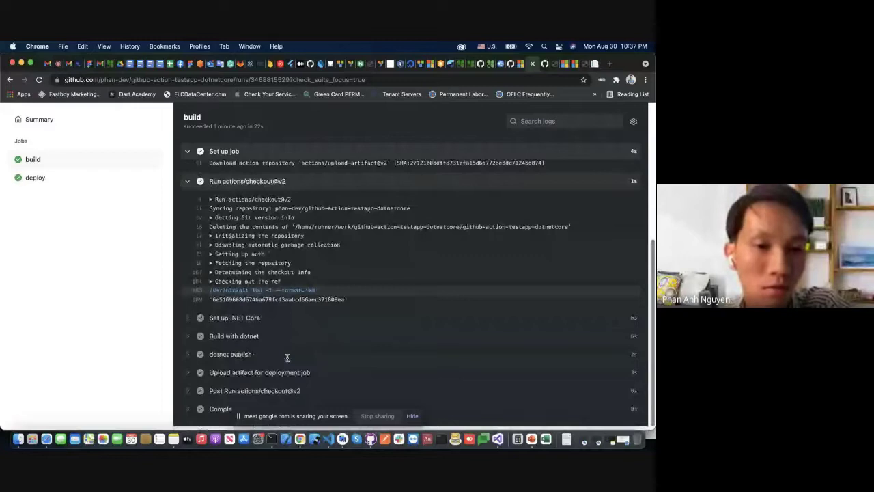
{"action": "scroll", "coordinate": [231, 263], "scroll_direction": "down", "scroll_amount": 1}
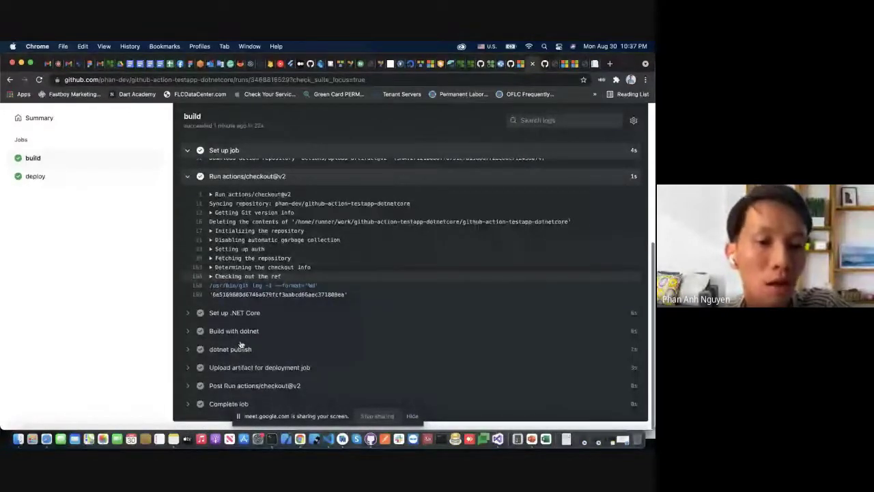
{"action": "left_click", "coordinate": [253, 312]}
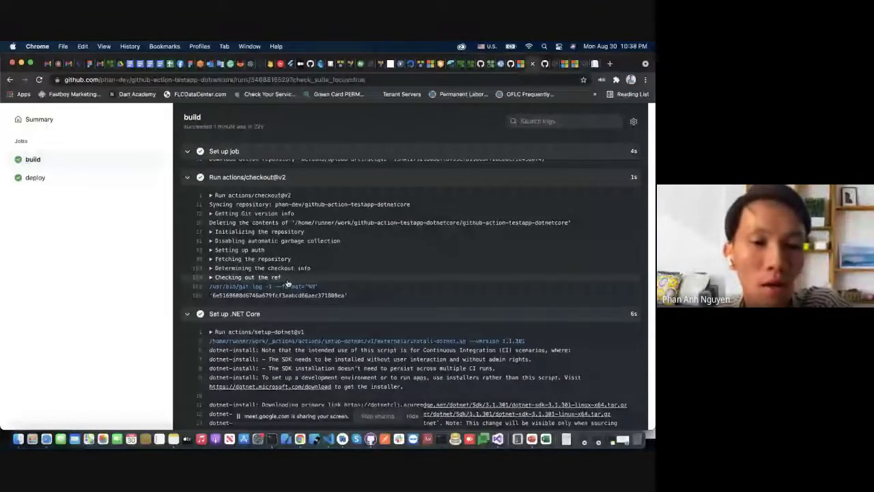
{"action": "scroll", "coordinate": [288, 282], "scroll_direction": "down", "scroll_amount": 4}
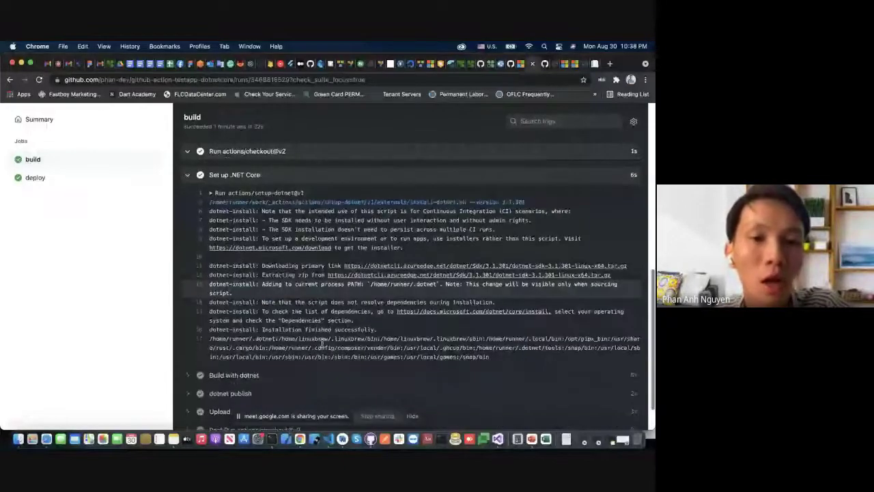
{"action": "scroll", "coordinate": [323, 344], "scroll_direction": "down", "scroll_amount": 1}
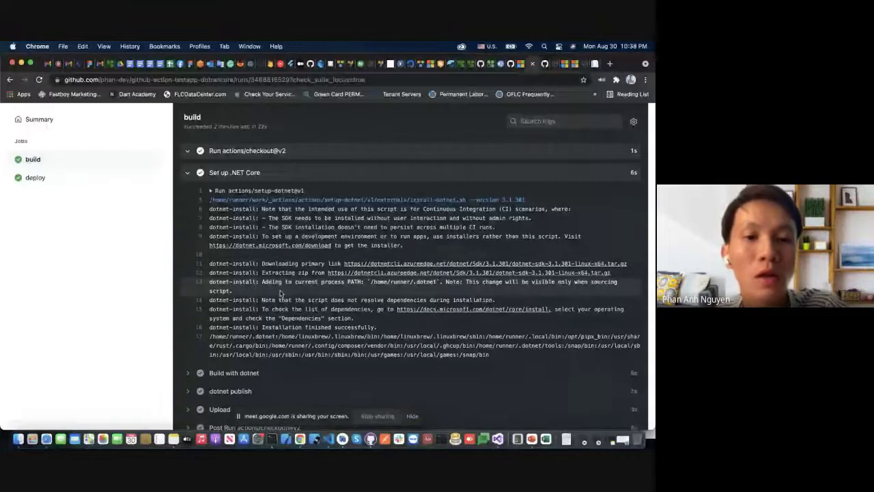
{"action": "scroll", "coordinate": [277, 314], "scroll_direction": "down", "scroll_amount": 2}
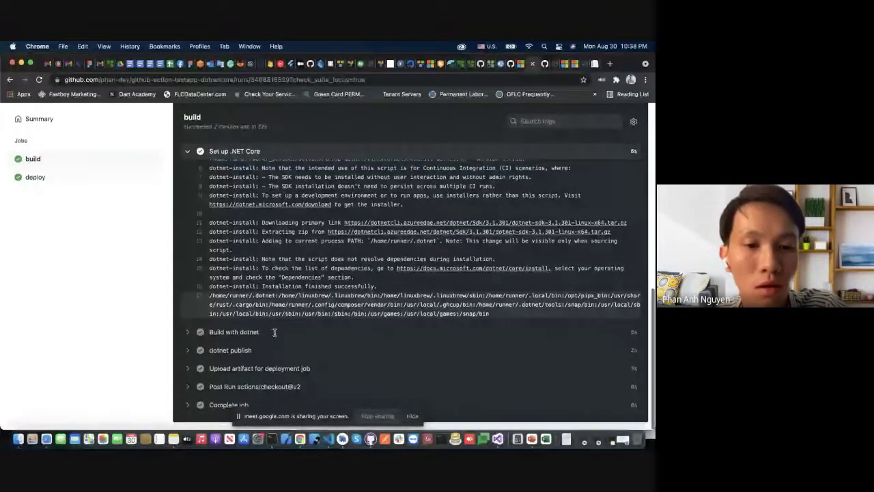
{"action": "scroll", "coordinate": [264, 260], "scroll_direction": "up", "scroll_amount": 2}
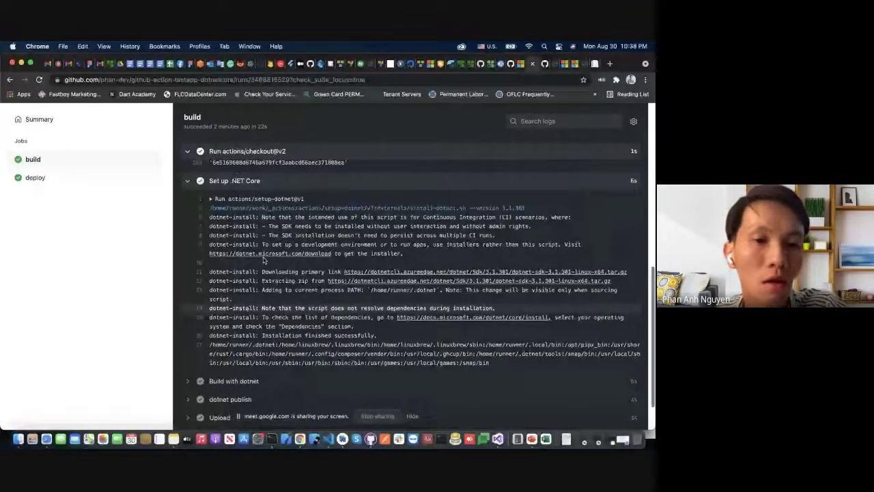
{"action": "scroll", "coordinate": [261, 263], "scroll_direction": "down", "scroll_amount": 2}
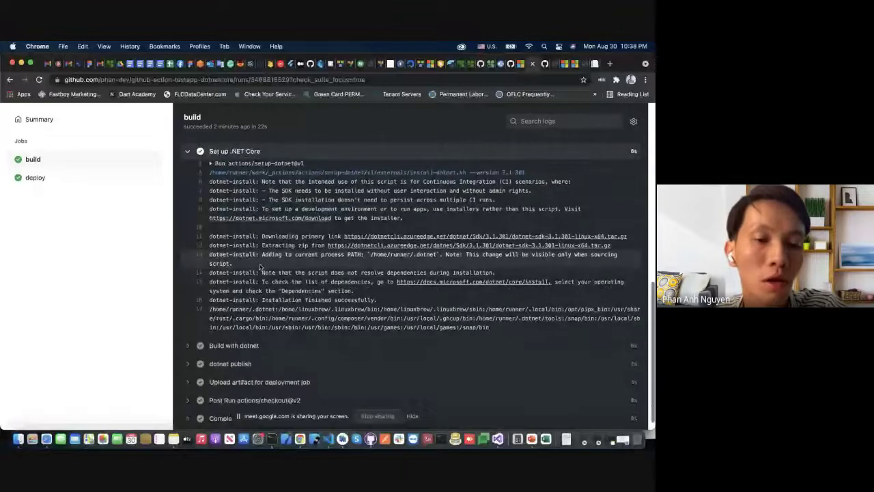
Expand the Build with dotnet step of the build job and read through its compile output
{"action": "left_click", "coordinate": [190, 347]}
{"action": "scroll", "coordinate": [307, 319], "scroll_direction": "down", "scroll_amount": 3}
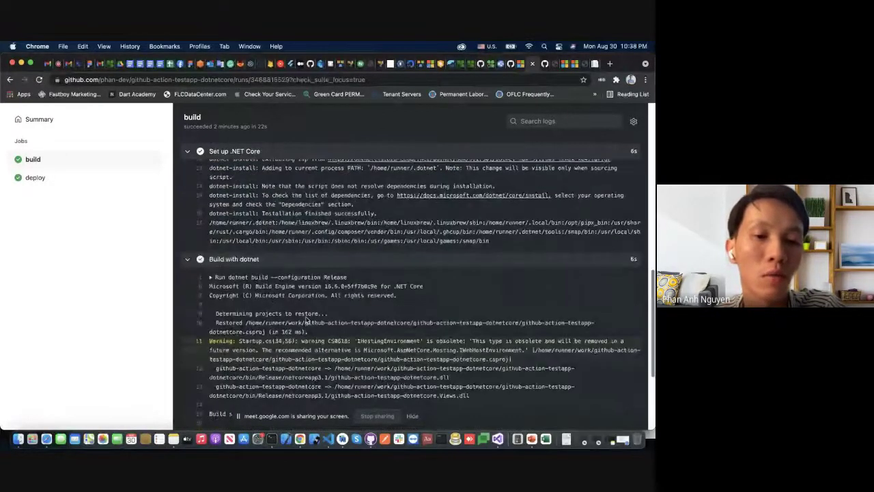
{"action": "scroll", "coordinate": [307, 318], "scroll_direction": "down", "scroll_amount": 3}
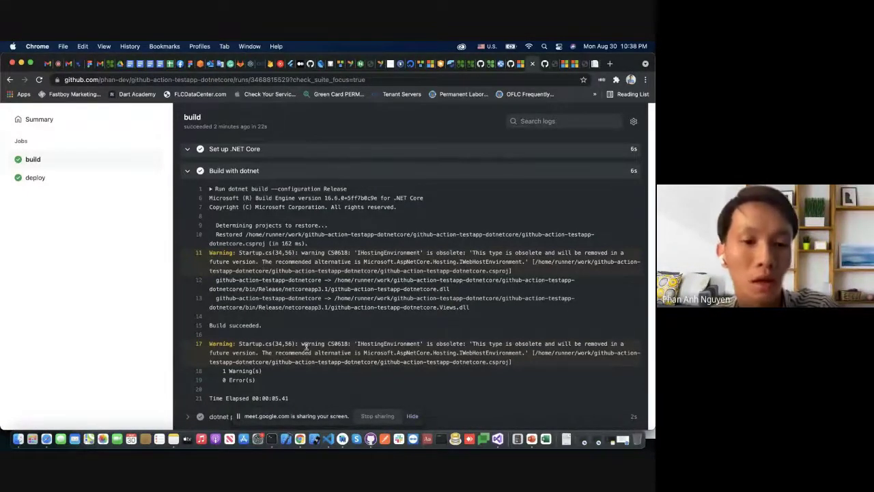
{"action": "scroll", "coordinate": [306, 347], "scroll_direction": "down", "scroll_amount": 1}
{"action": "scroll", "coordinate": [306, 347], "scroll_direction": "down", "scroll_amount": 2}
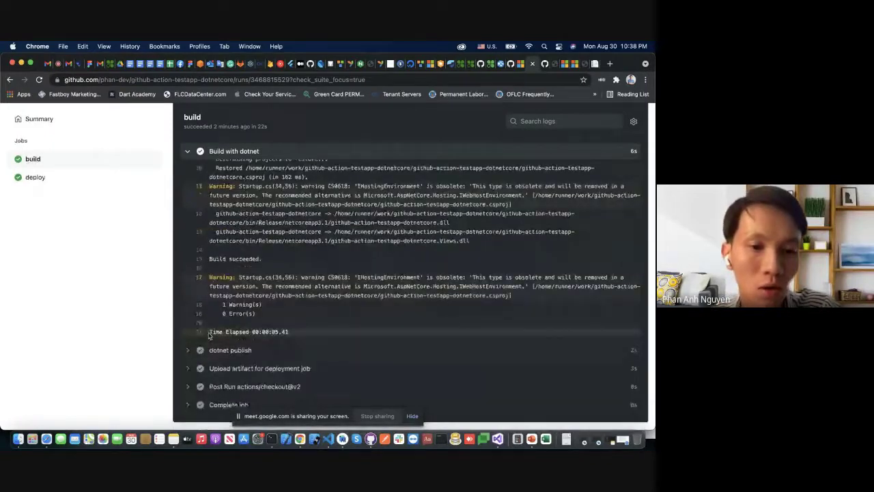
Expand the dotnet publish and Upload artifact for deployment job steps to examine their logs
{"action": "left_click", "coordinate": [212, 350]}
{"action": "scroll", "coordinate": [227, 265], "scroll_direction": "down", "scroll_amount": 3}
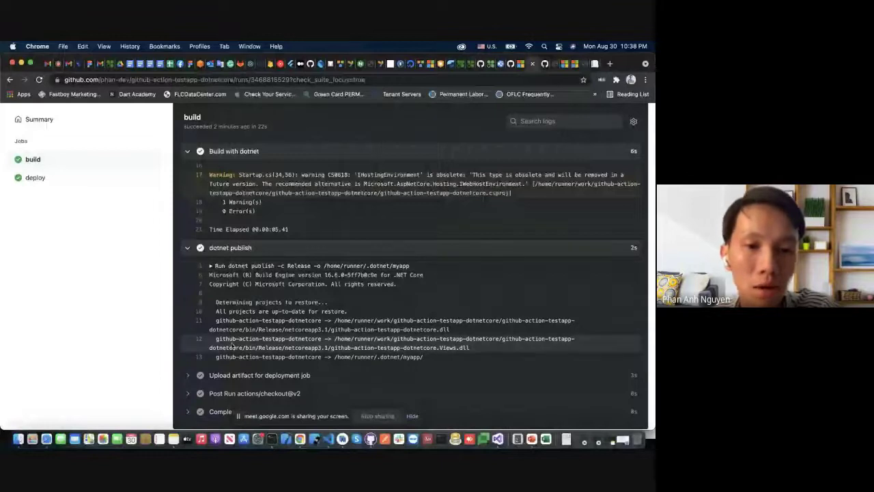
{"action": "scroll", "coordinate": [225, 352], "scroll_direction": "down", "scroll_amount": 1}
{"action": "left_click", "coordinate": [188, 369]}
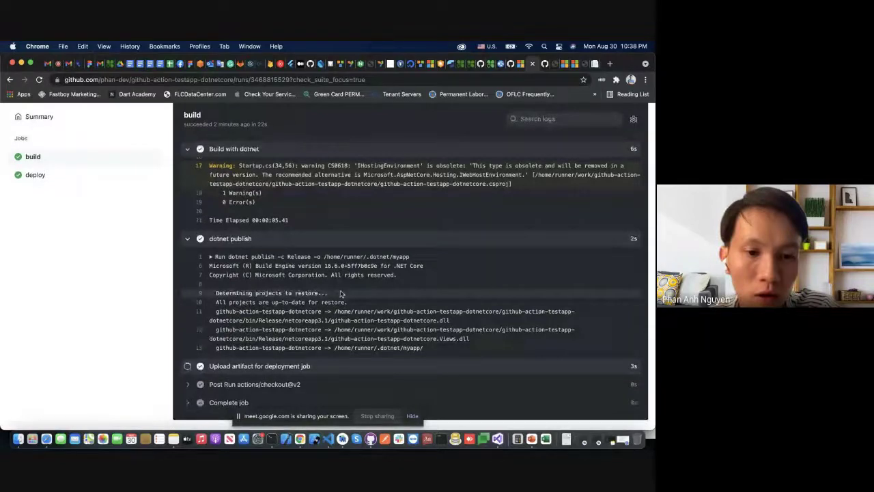
{"action": "scroll", "coordinate": [326, 377], "scroll_direction": "up", "scroll_amount": 1}
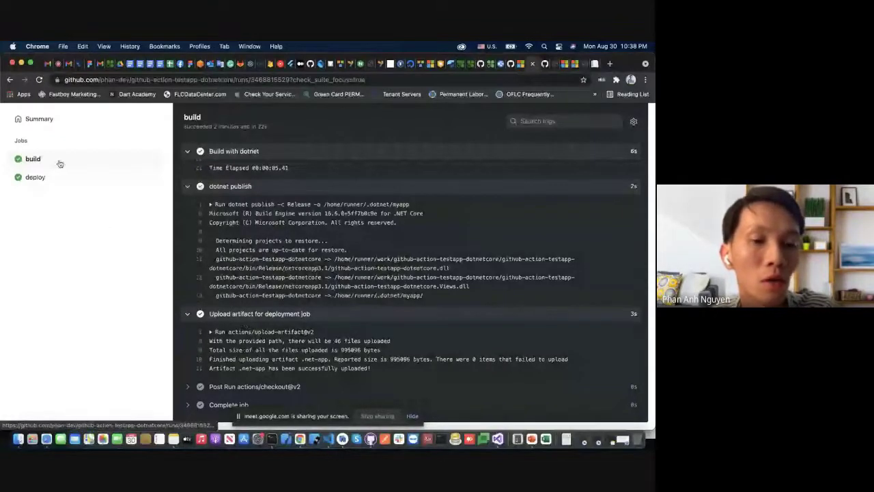
Expand the Post Run actions/checkout@v2 and Complete job steps to review the build job's cleanup output
{"action": "left_click", "coordinate": [189, 388]}
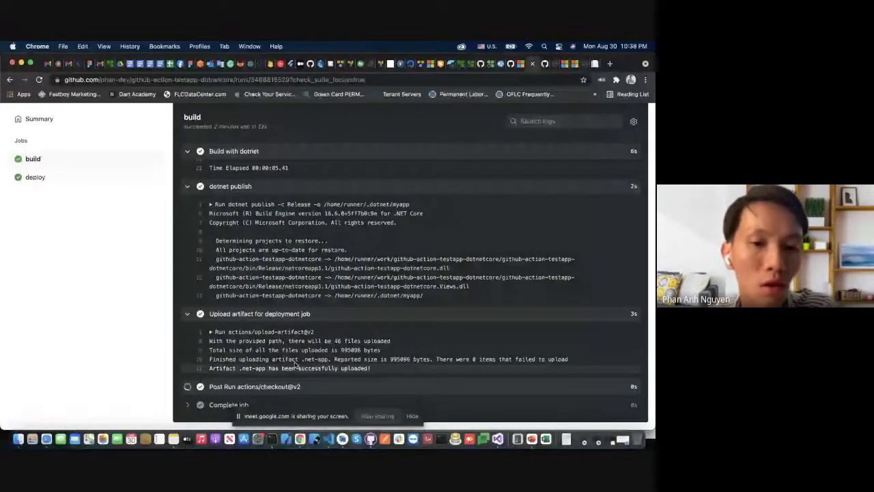
{"action": "scroll", "coordinate": [286, 328], "scroll_direction": "down", "scroll_amount": 3}
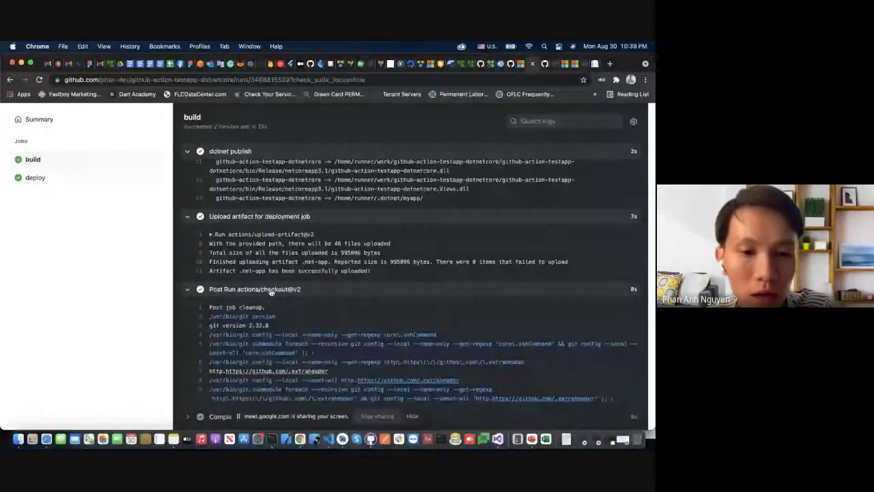
{"action": "scroll", "coordinate": [252, 375], "scroll_direction": "down", "scroll_amount": 1}
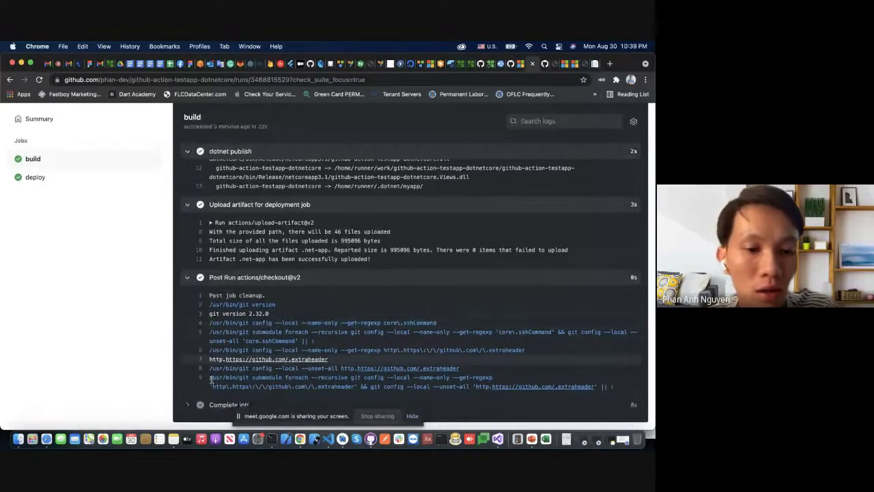
{"action": "left_click", "coordinate": [188, 407]}
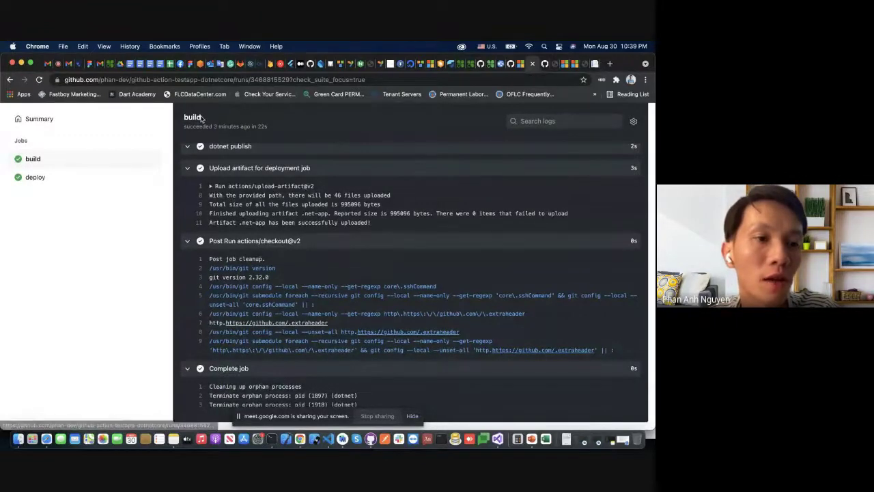
Open the deploy job's log and expand the Set up job and Download artifact from build job steps to examine their output
{"action": "left_click", "coordinate": [36, 177]}
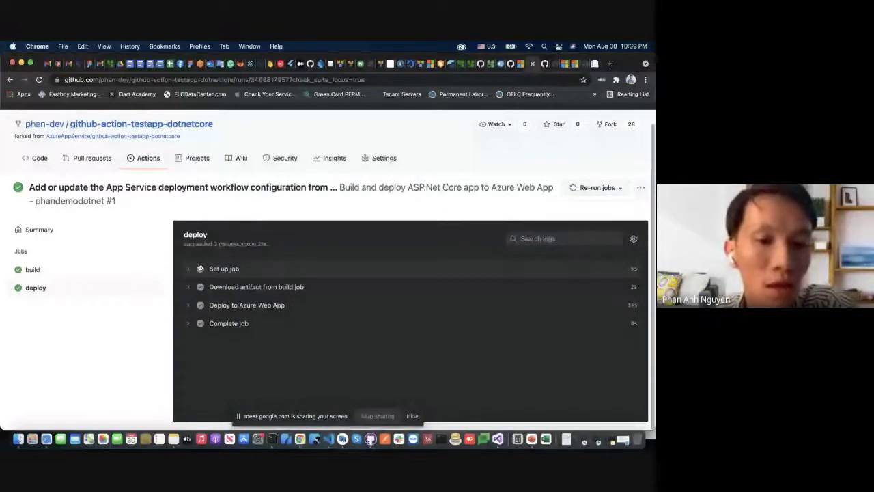
{"action": "left_click", "coordinate": [200, 269]}
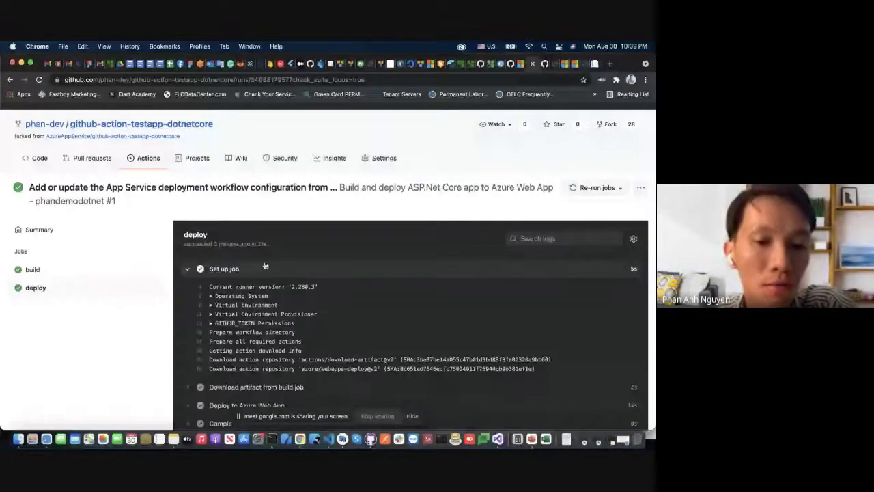
{"action": "scroll", "coordinate": [203, 376], "scroll_direction": "down", "scroll_amount": 1}
{"action": "left_click", "coordinate": [203, 370]}
{"action": "scroll", "coordinate": [286, 372], "scroll_direction": "down", "scroll_amount": 1}
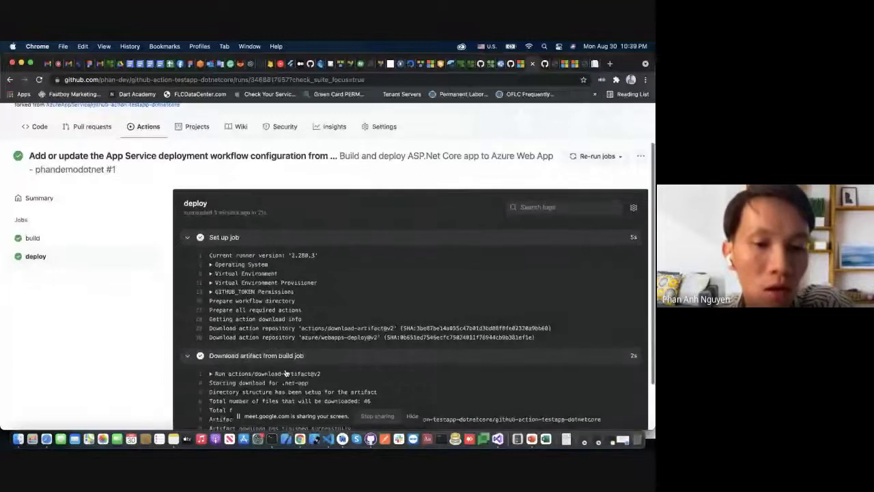
{"action": "scroll", "coordinate": [285, 373], "scroll_direction": "down", "scroll_amount": 2}
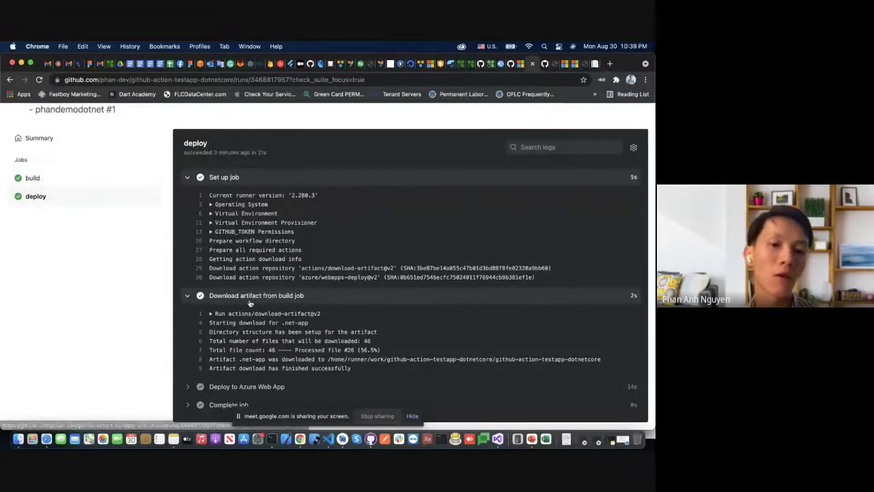
Expand the Deploy to Azure Web App step of the deploy job and review its deployment output
{"action": "scroll", "coordinate": [272, 347], "scroll_direction": "down", "scroll_amount": 1}
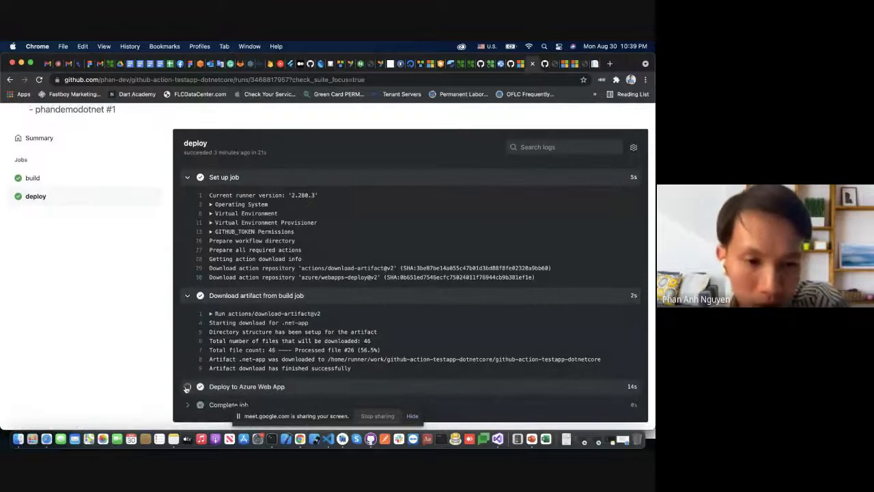
{"action": "left_click", "coordinate": [190, 383]}
{"action": "scroll", "coordinate": [351, 328], "scroll_direction": "down", "scroll_amount": 3}
{"action": "scroll", "coordinate": [352, 328], "scroll_direction": "down", "scroll_amount": 1}
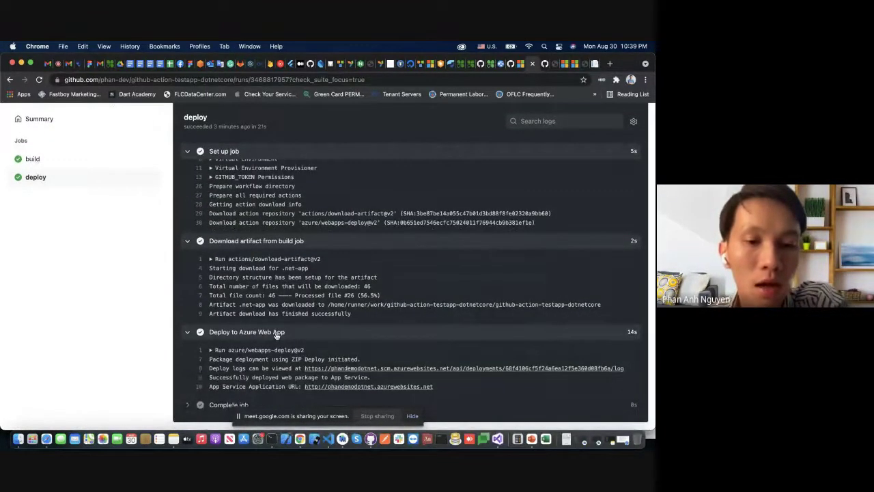
{"action": "left_click", "coordinate": [520, 64]}
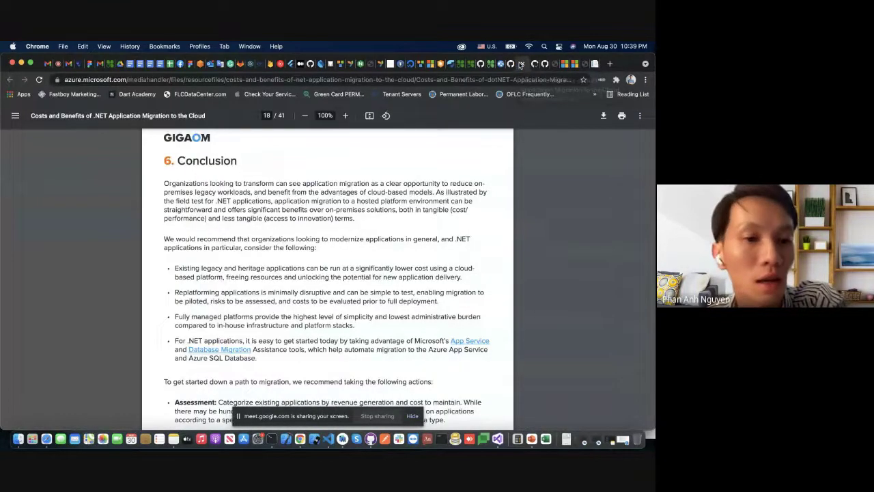
{"action": "left_click", "coordinate": [521, 64]}
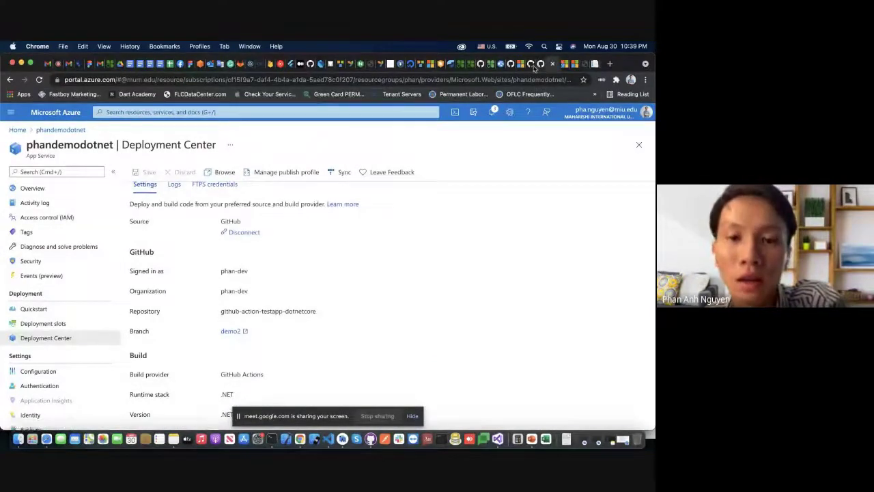
{"action": "key", "text": "ctrl+shift+Tab"}
Expand the Complete job step of the deploy job, review its output and return to the workflow run's header
{"action": "left_click", "coordinate": [209, 405]}
{"action": "scroll", "coordinate": [317, 310], "scroll_direction": "down", "scroll_amount": 1}
{"action": "scroll", "coordinate": [409, 225], "scroll_direction": "up", "scroll_amount": 1}
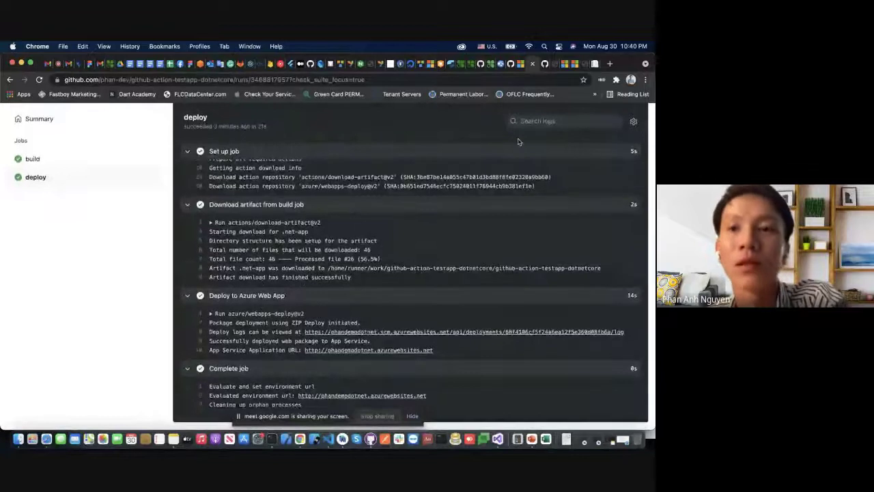
{"action": "scroll", "coordinate": [519, 141], "scroll_direction": "up", "scroll_amount": 5}
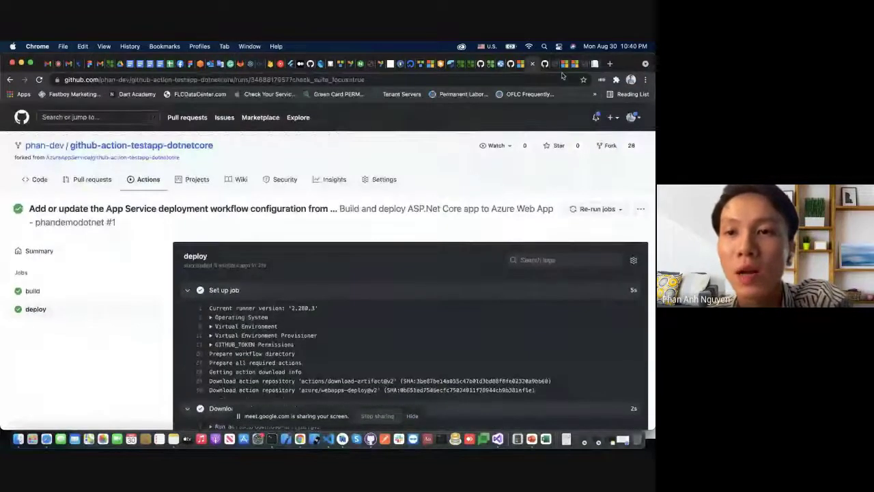
Go to the phandemodotnet.azurewebsites.net page, reload it and highlight its heading to check the deployed site
{"action": "left_click", "coordinate": [565, 66]}
{"action": "left_click", "coordinate": [279, 78]}
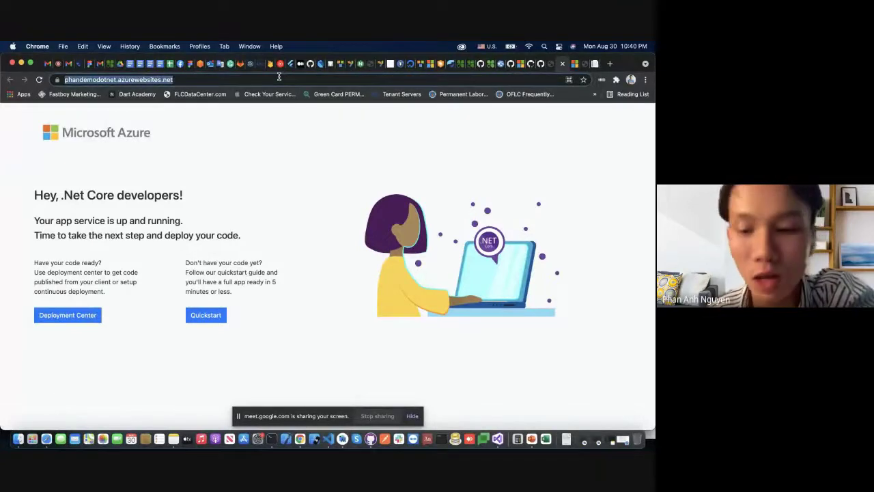
{"action": "key", "text": "Return"}
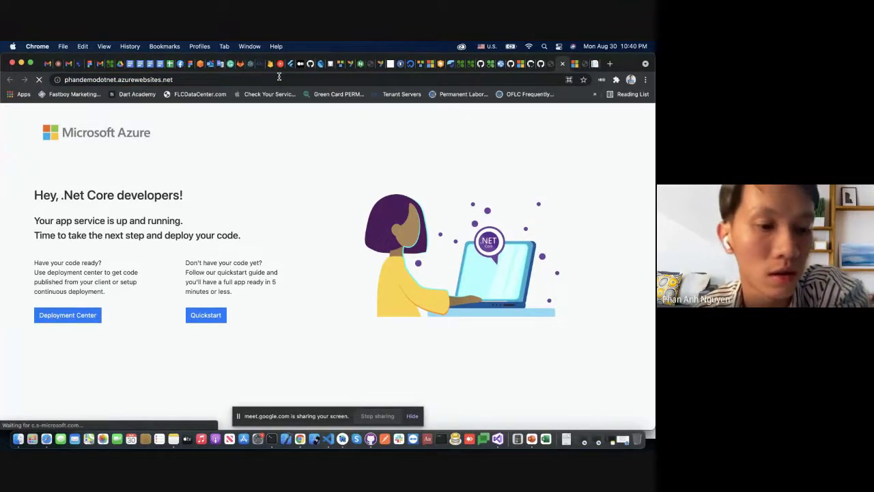
{"action": "left_click_drag", "start_coordinate": [101, 119], "coordinate": [5, 116]}
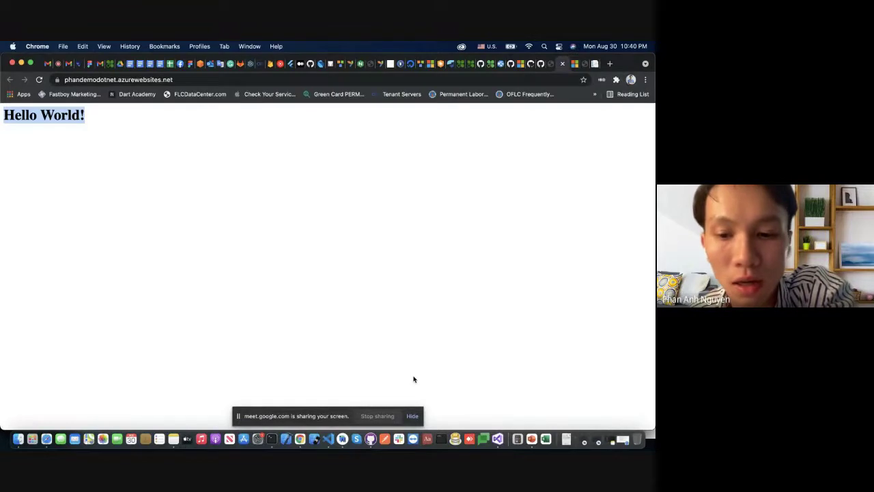
Switch to Visual Studio, dismiss the deleted-solution notice and open the github-action-testapp-dotnetcore project from its local folder
{"action": "left_click", "coordinate": [498, 439]}
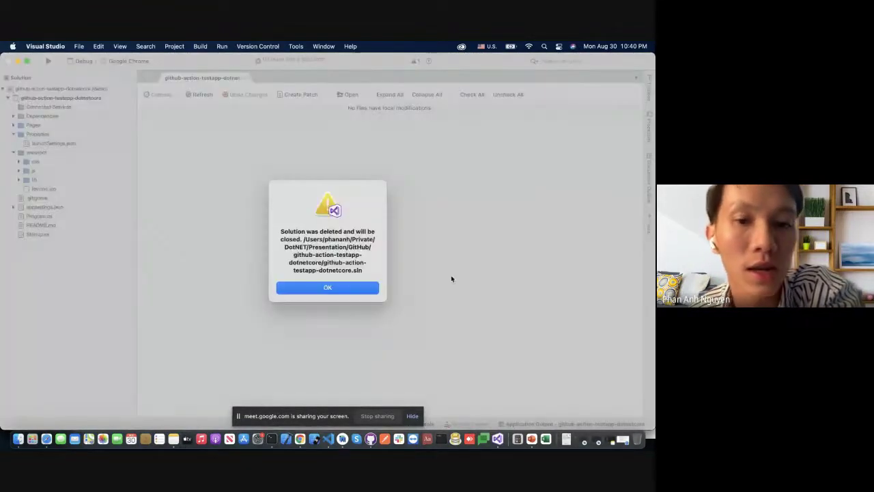
{"action": "left_click", "coordinate": [347, 288]}
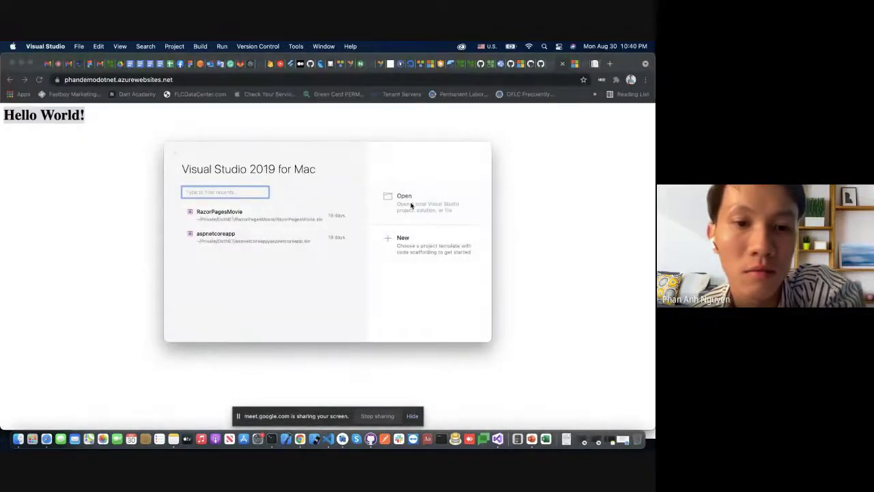
{"action": "left_click", "coordinate": [411, 205]}
{"action": "left_click", "coordinate": [374, 111]}
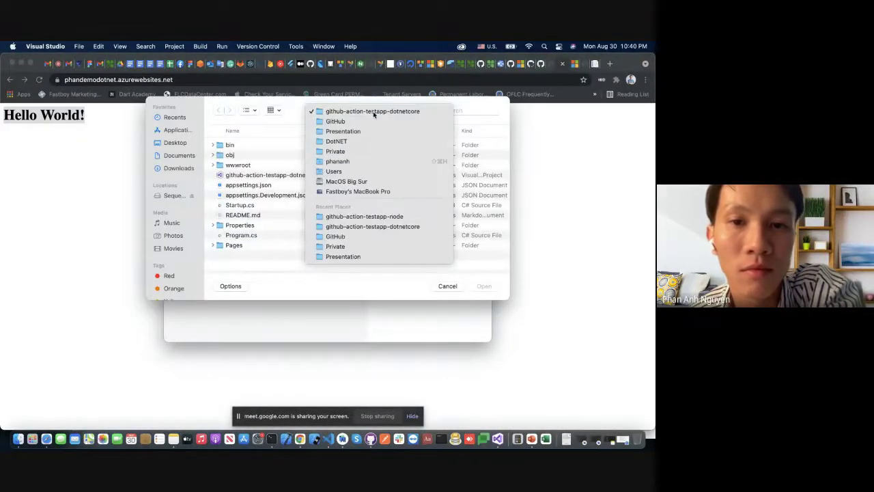
{"action": "left_click", "coordinate": [385, 112]}
{"action": "double_click", "coordinate": [295, 176]}
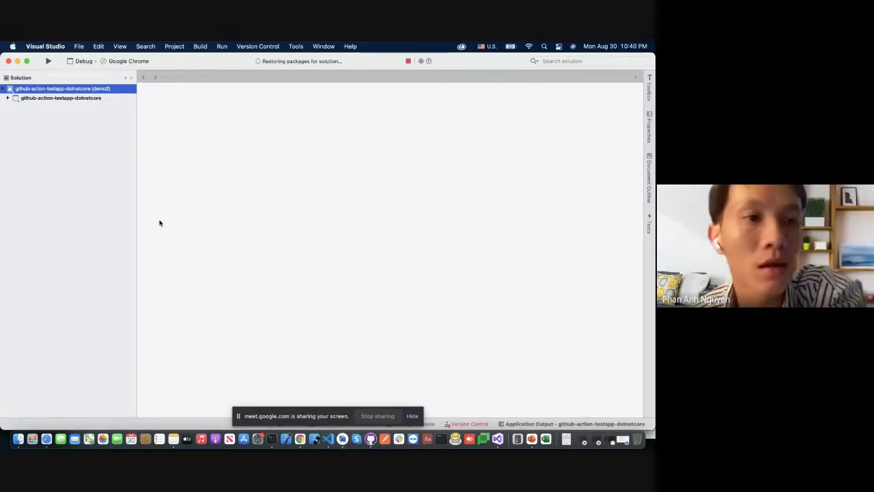
Expand the project and its Pages folder in the solution tree and open Index.cshtml for editing
{"action": "left_click", "coordinate": [52, 99]}
{"action": "left_click", "coordinate": [8, 99]}
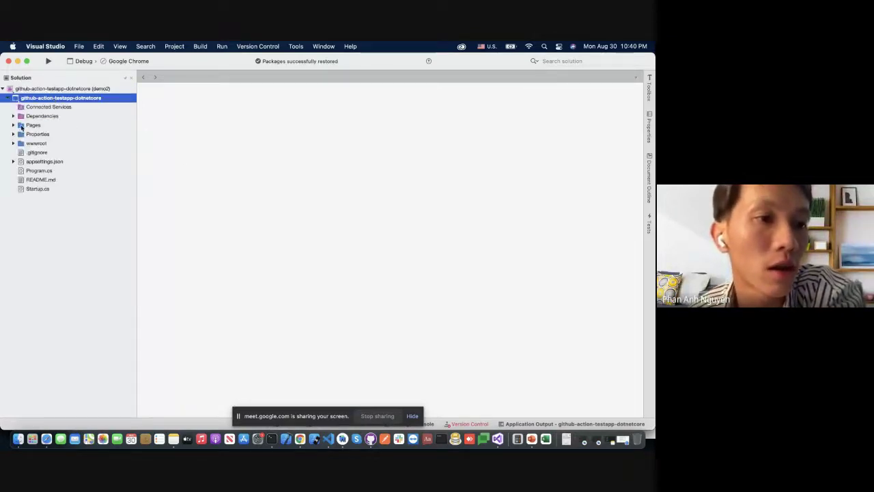
{"action": "left_click", "coordinate": [14, 126]}
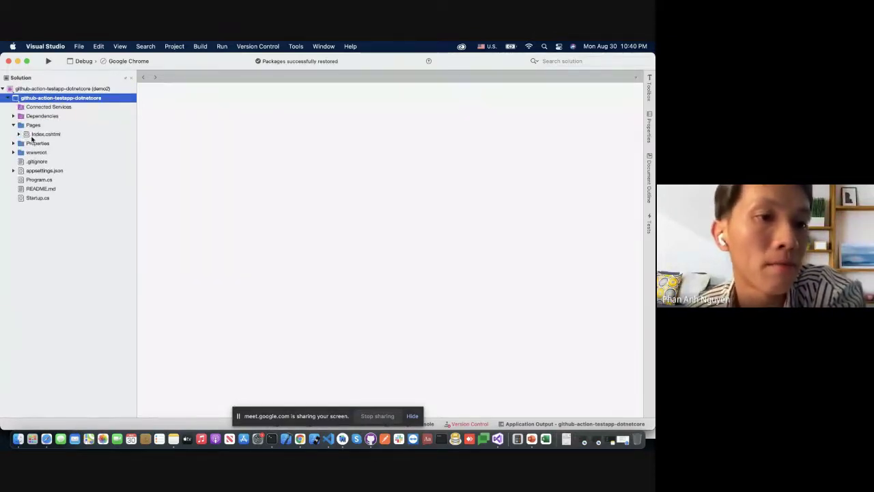
{"action": "double_click", "coordinate": [37, 135]}
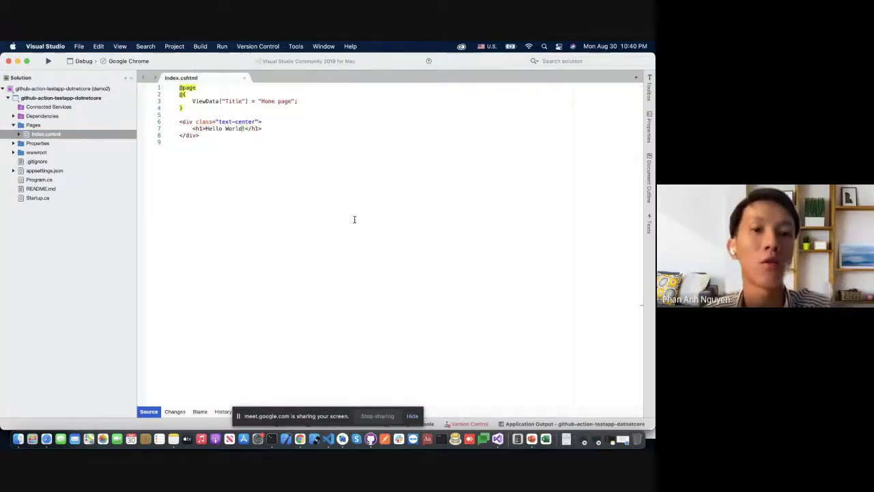
{"action": "key", "text": "super+Tab"}
{"action": "key", "text": "super+Tab"}
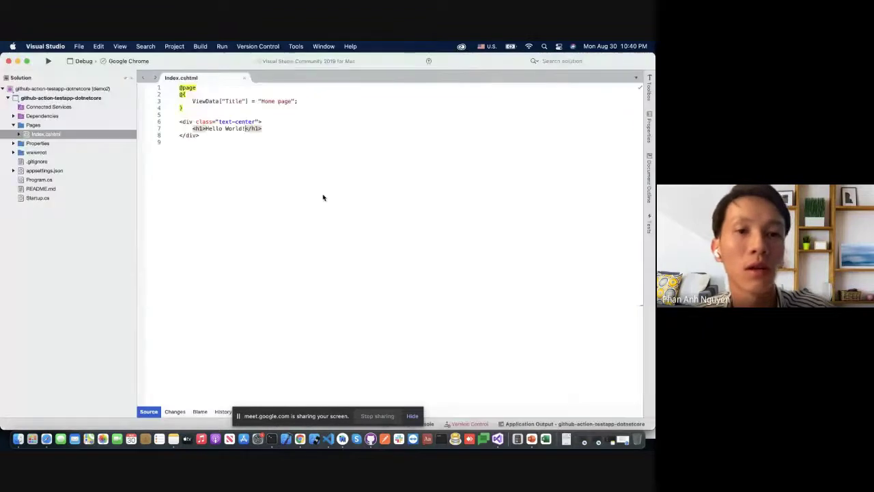
Extend the h1 heading in Index.cshtml to "Hello World! I'm Demo Dot Net Core" and save the file
{"action": "type", "text": ","}
{"action": "key", "text": "BackSpace"}
{"action": "type", "text": "I"}
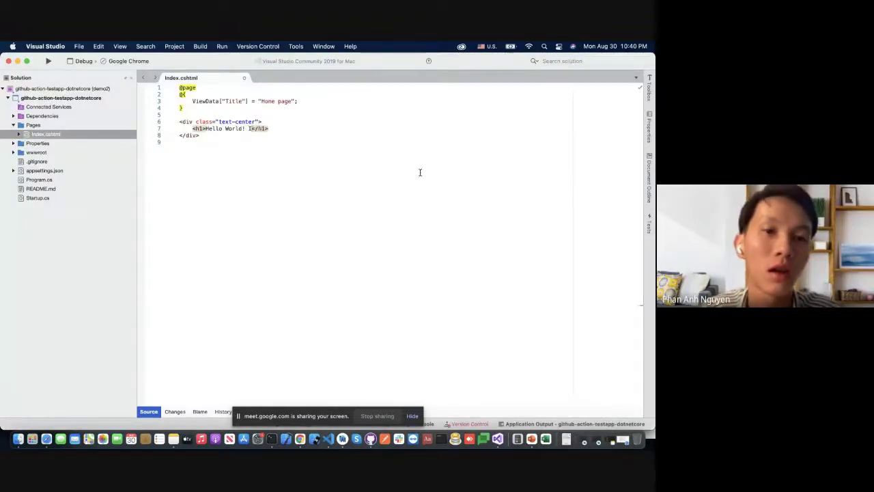
{"action": "type", "text": "'m De"}
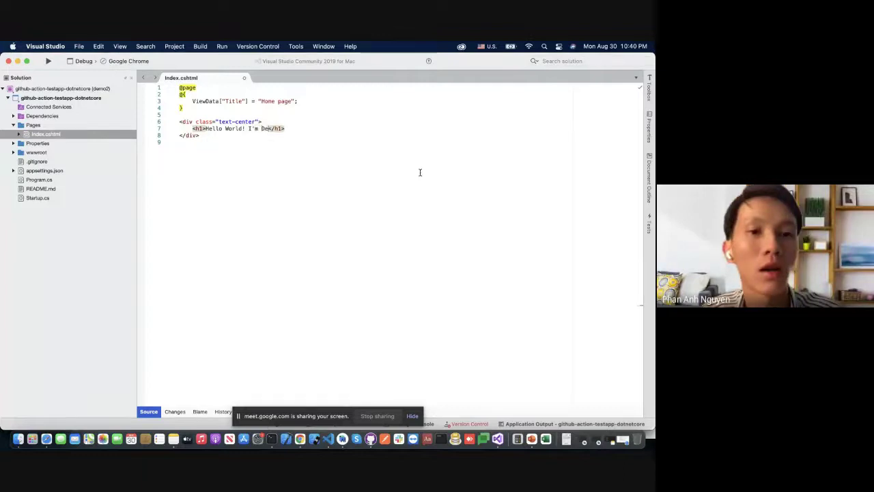
{"action": "type", "text": "mo Dot"}
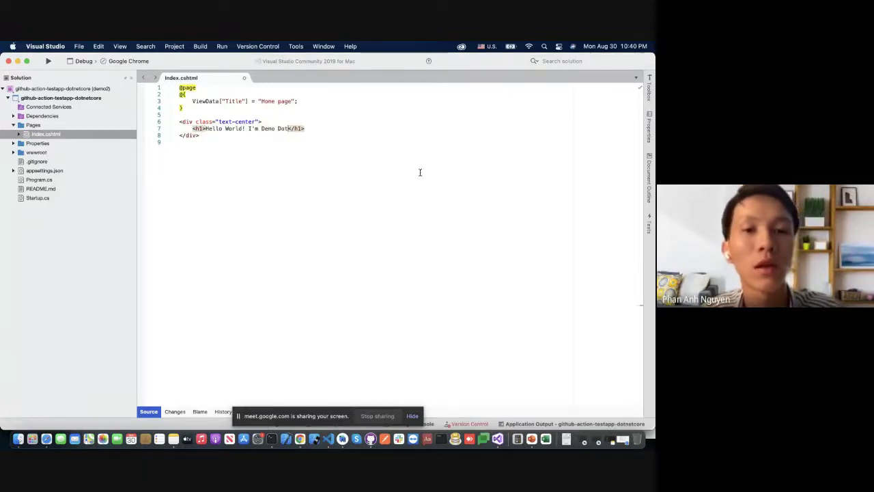
{"action": "type", "text": " Net Core"}
{"action": "left_click", "coordinate": [330, 133]}
{"action": "left_click", "coordinate": [319, 140]}
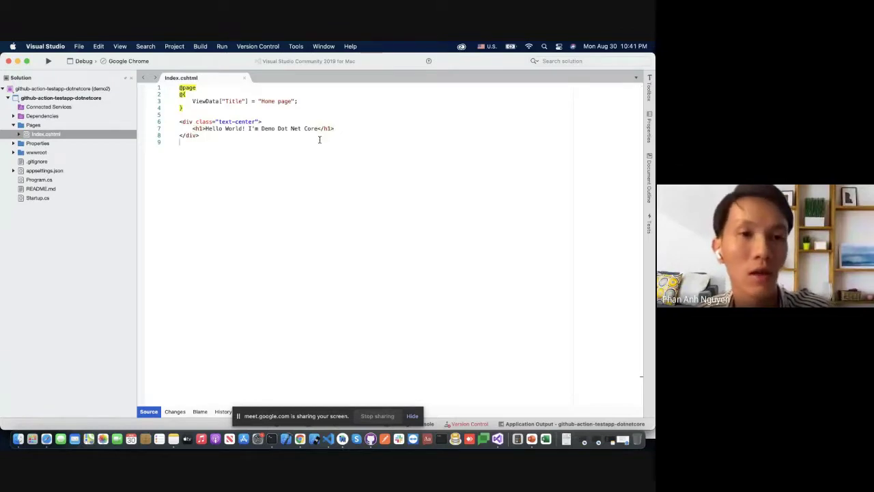
Start debugging the project, highlight the added heading text on the localhost:5000 page and close that page
{"action": "left_click", "coordinate": [222, 46]}
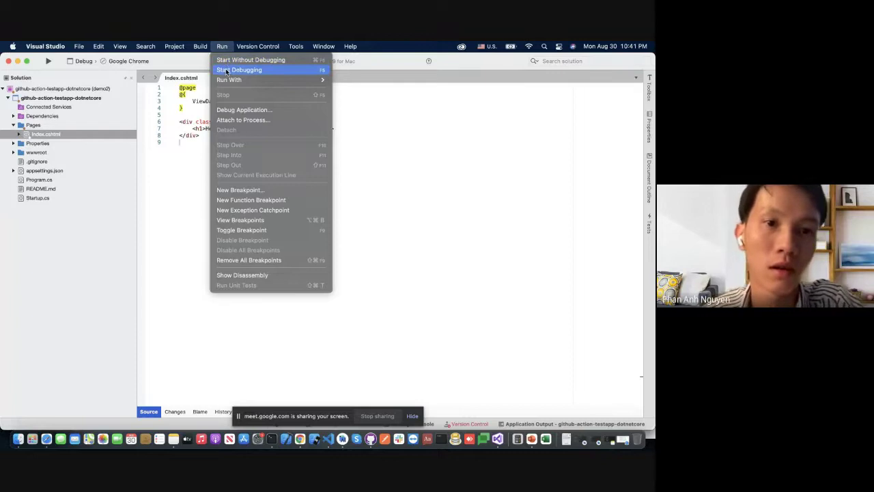
{"action": "left_click", "coordinate": [226, 71]}
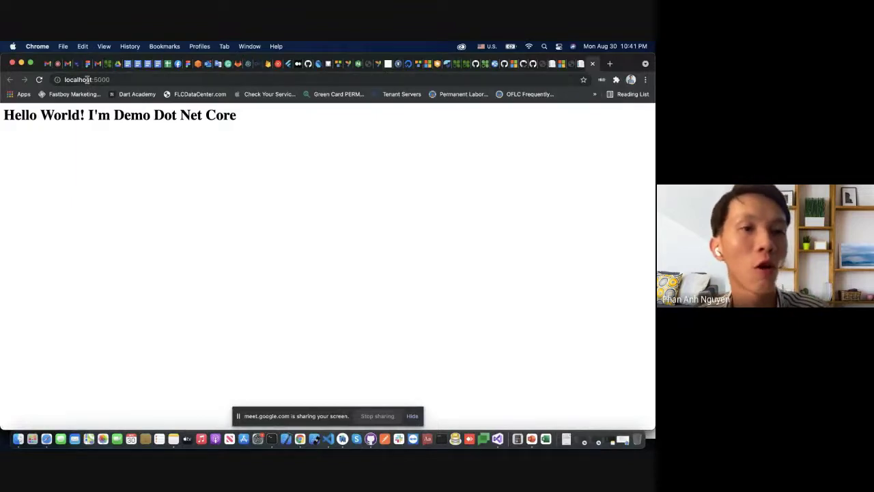
{"action": "left_click_drag", "start_coordinate": [89, 117], "coordinate": [239, 123]}
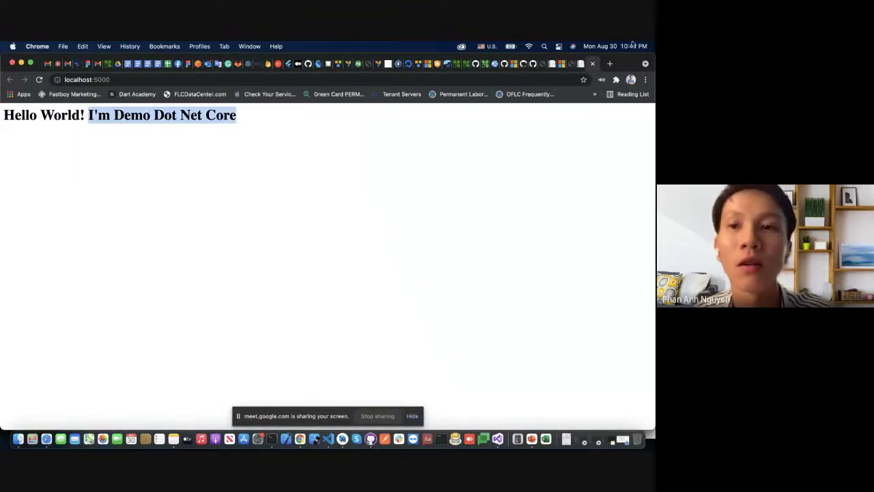
{"action": "left_click", "coordinate": [591, 64]}
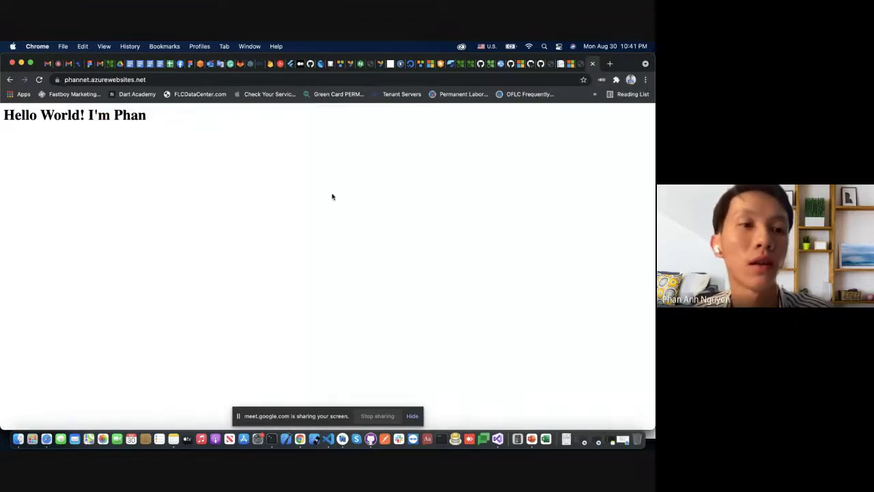
Return to Visual Studio and pause the running debug session
{"action": "key", "text": "super+Tab"}
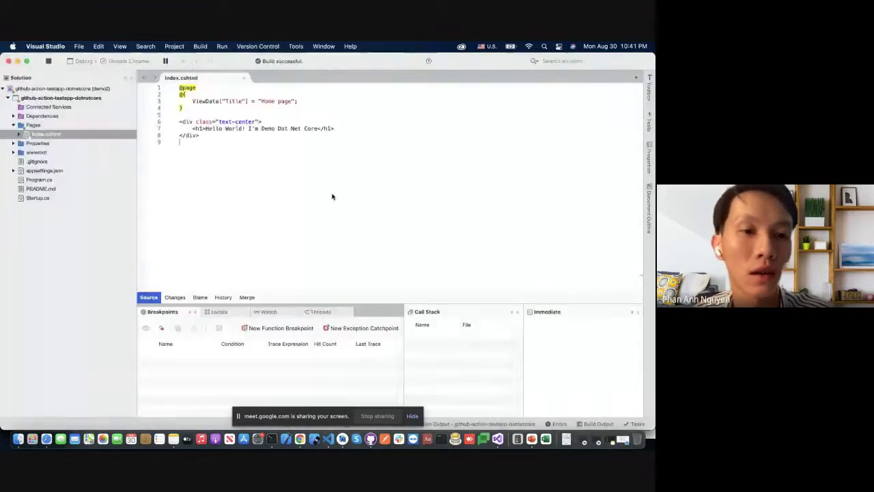
{"action": "left_click", "coordinate": [165, 61]}
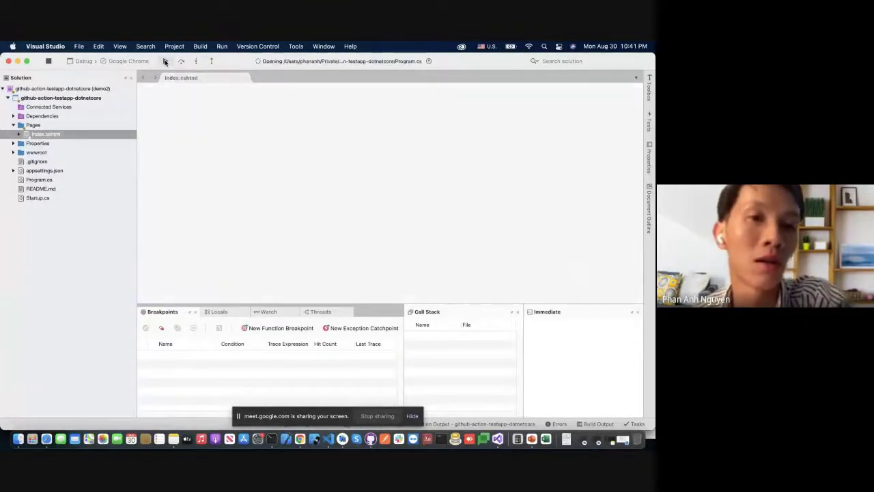
{"action": "left_click", "coordinate": [222, 46]}
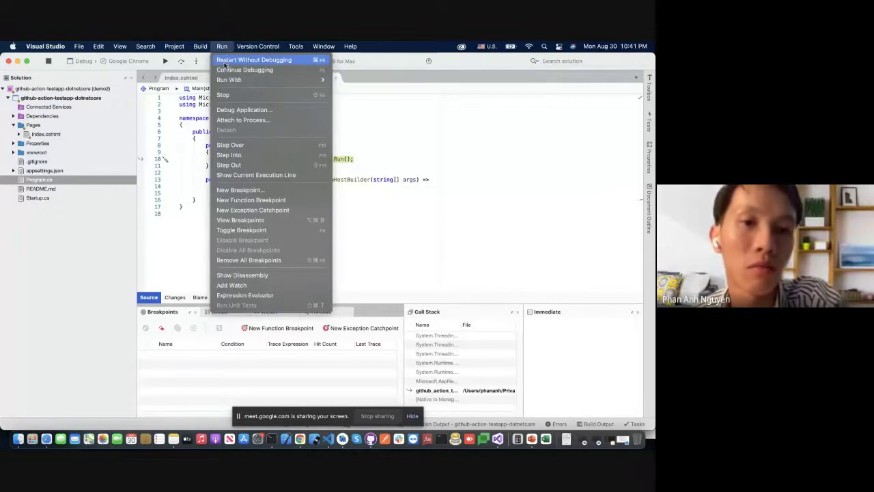
{"action": "key", "text": "Escape"}
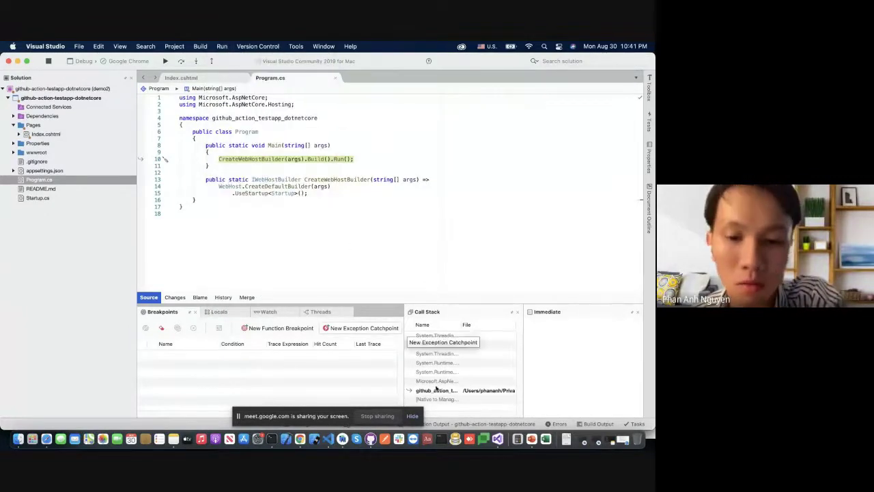
Switch to GitHub Desktop and review the Pages/Index.cshtml change in the github-action-testapp-dotnetcore repository, highlighting the added heading text
{"action": "left_click", "coordinate": [371, 440]}
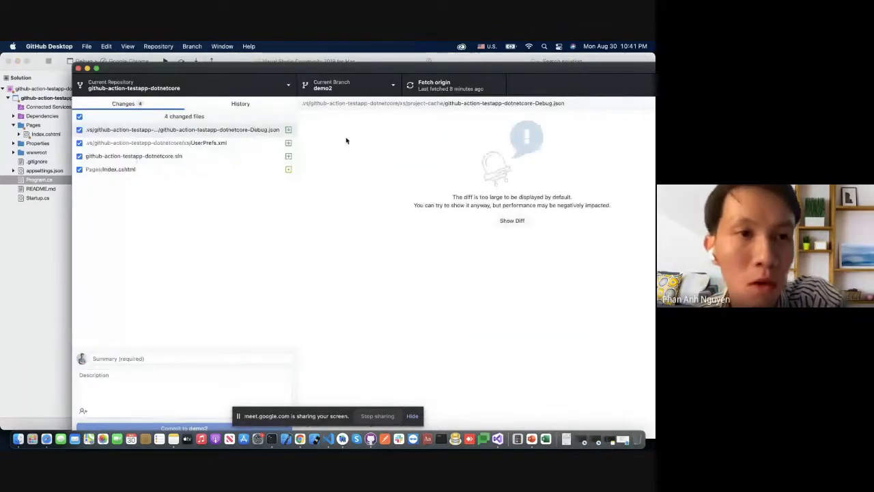
{"action": "right_click", "coordinate": [371, 439]}
{"action": "left_click", "coordinate": [384, 284]}
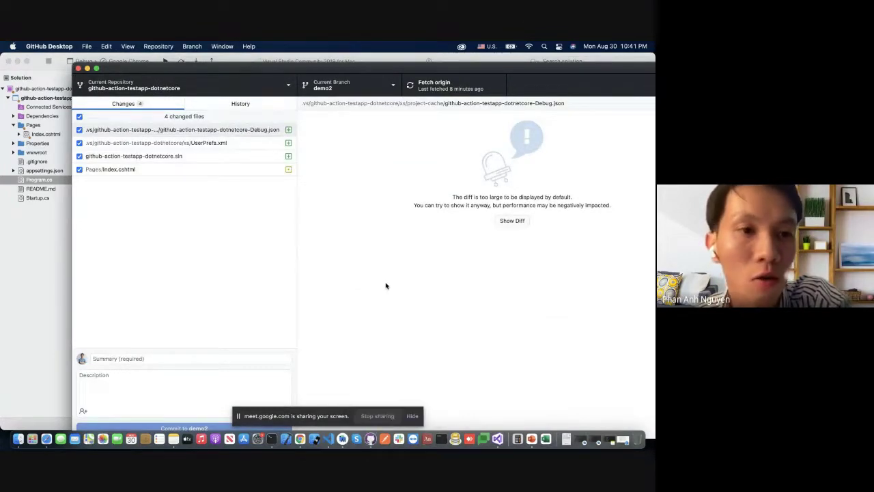
{"action": "left_click", "coordinate": [198, 83]}
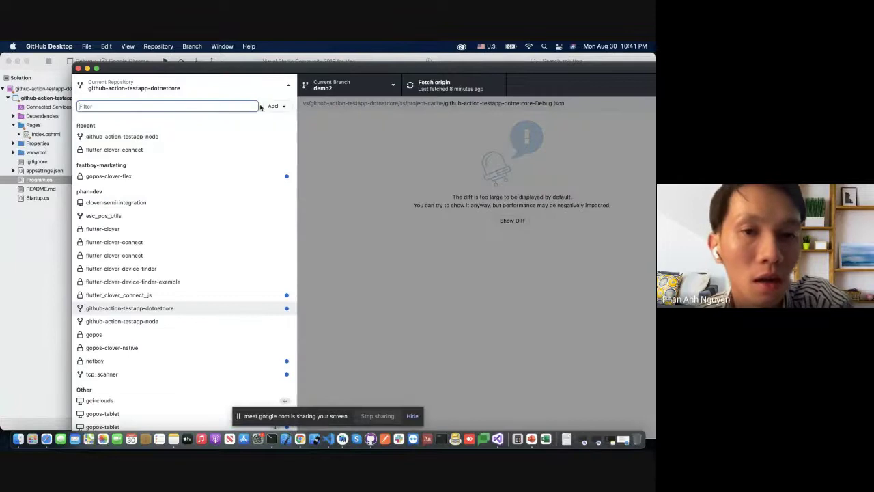
{"action": "left_click", "coordinate": [379, 174]}
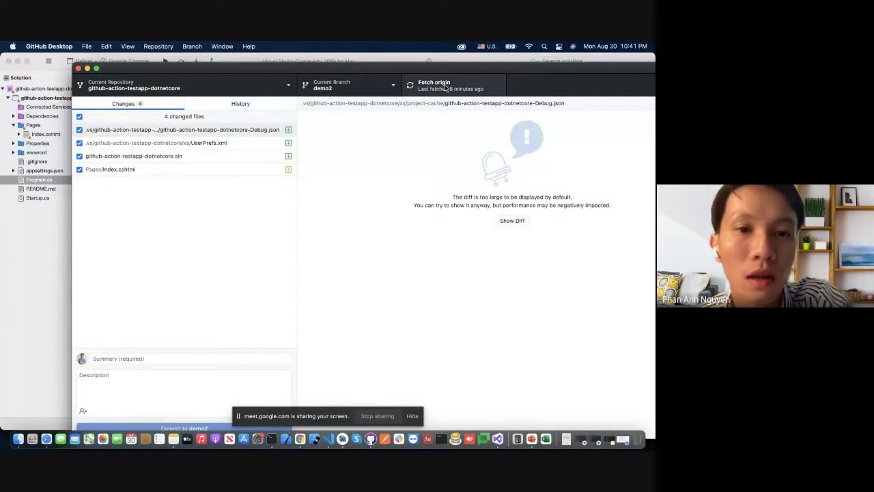
{"action": "left_click", "coordinate": [156, 170]}
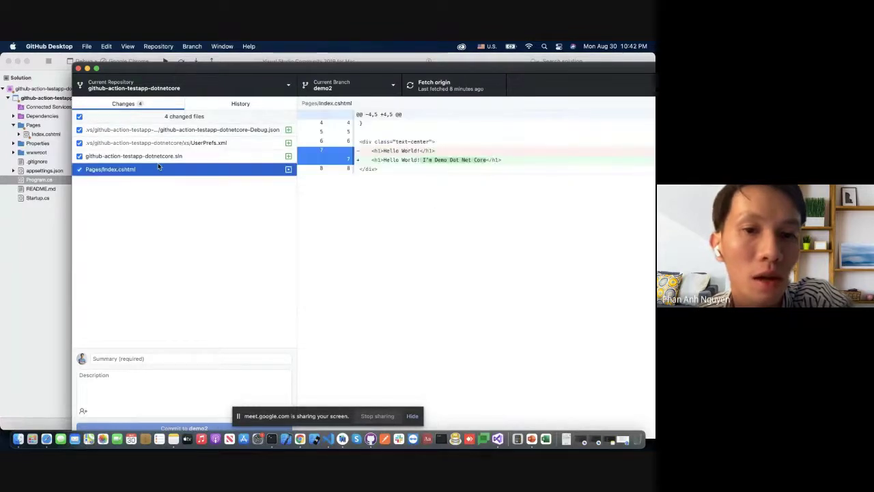
{"action": "left_click_drag", "start_coordinate": [424, 160], "coordinate": [486, 157]}
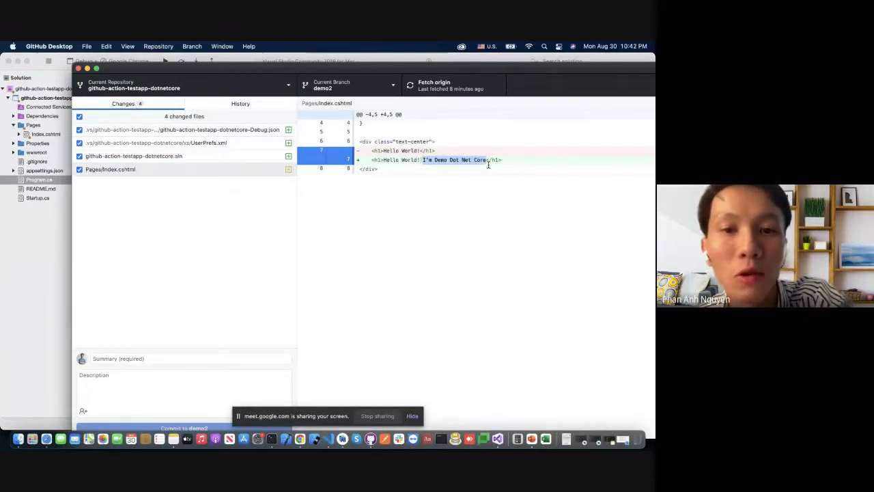
Commit all changed files to the demo2 branch with the summary "Update hello message"
{"action": "left_click", "coordinate": [182, 362]}
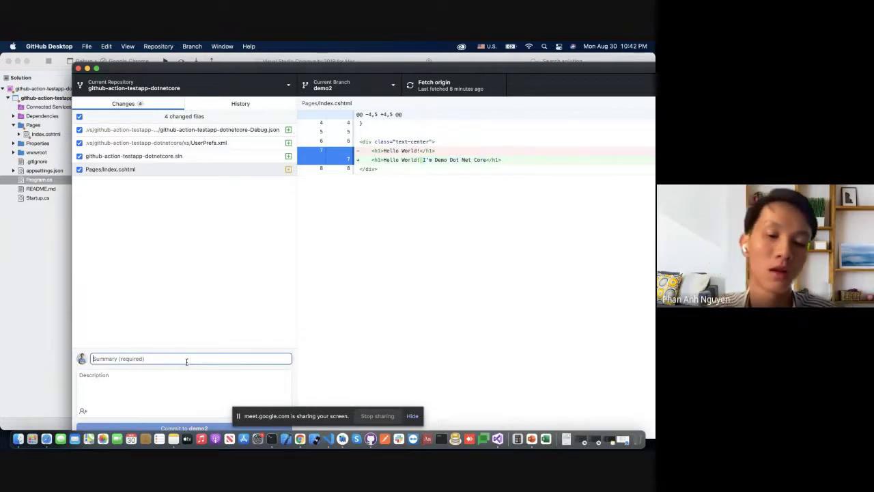
{"action": "type", "text": "Update"}
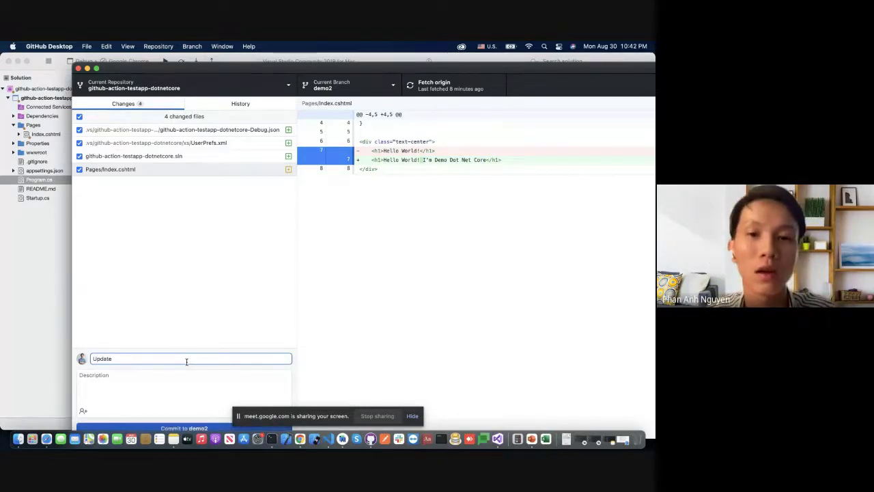
{"action": "type", "text": "l"}
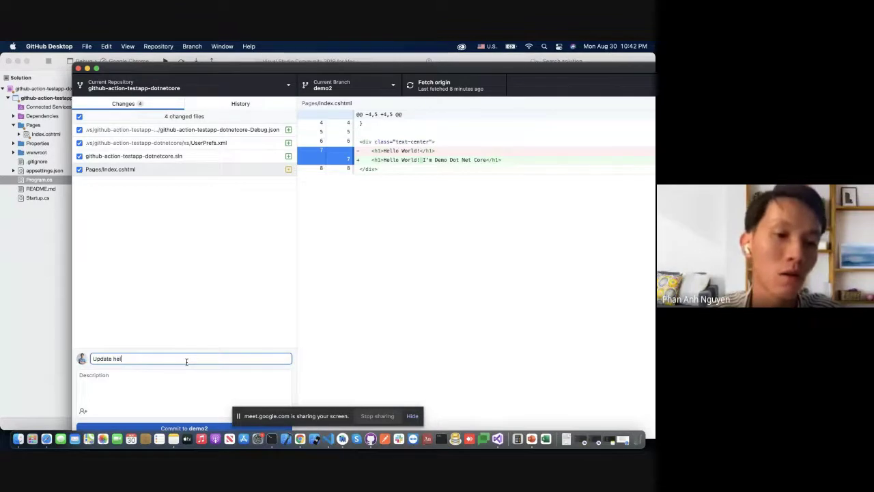
{"action": "type", "text": "lo message"}
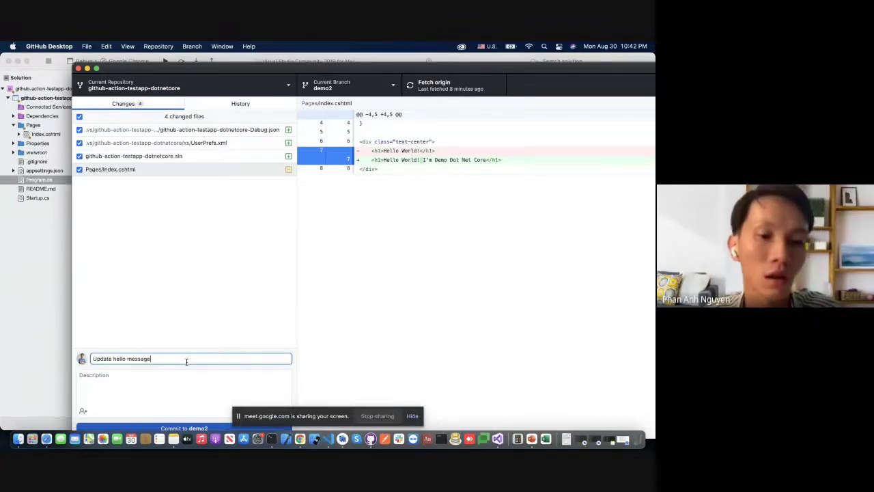
{"action": "left_click", "coordinate": [146, 428]}
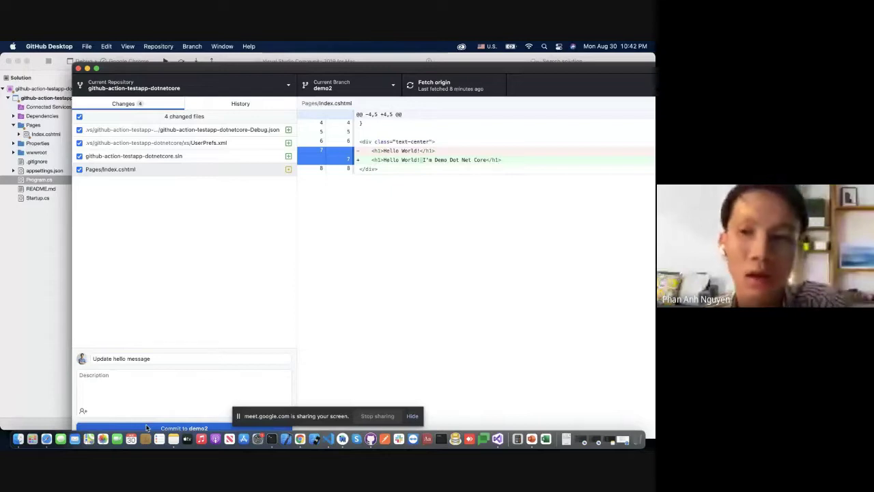
Fetch and pull the newer remote commits into demo2 and push the local commits to origin
{"action": "left_click", "coordinate": [619, 189]}
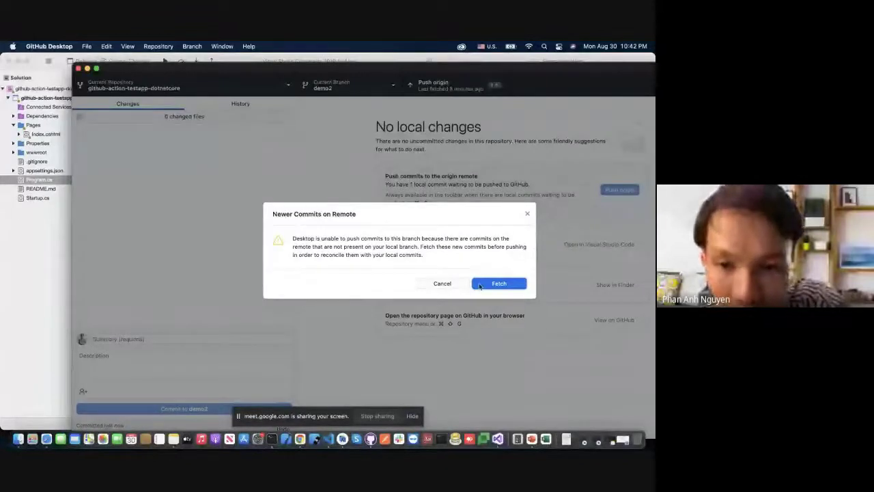
{"action": "left_click", "coordinate": [479, 284]}
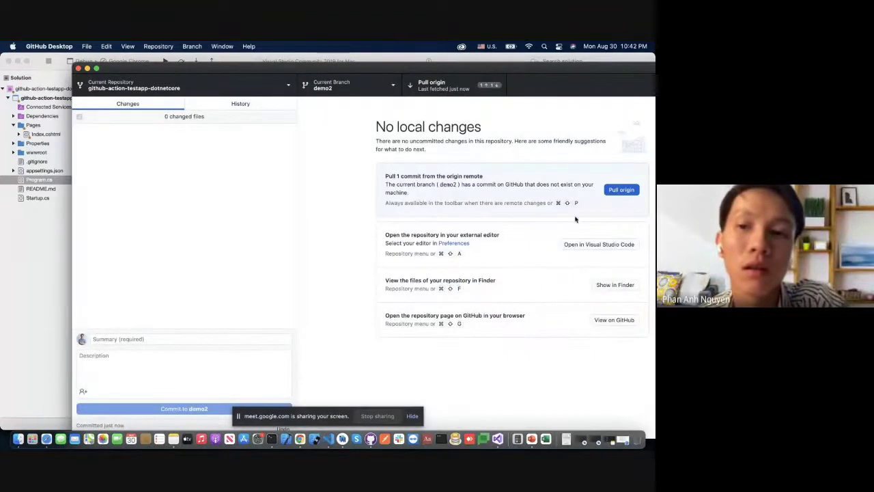
{"action": "left_click", "coordinate": [621, 189]}
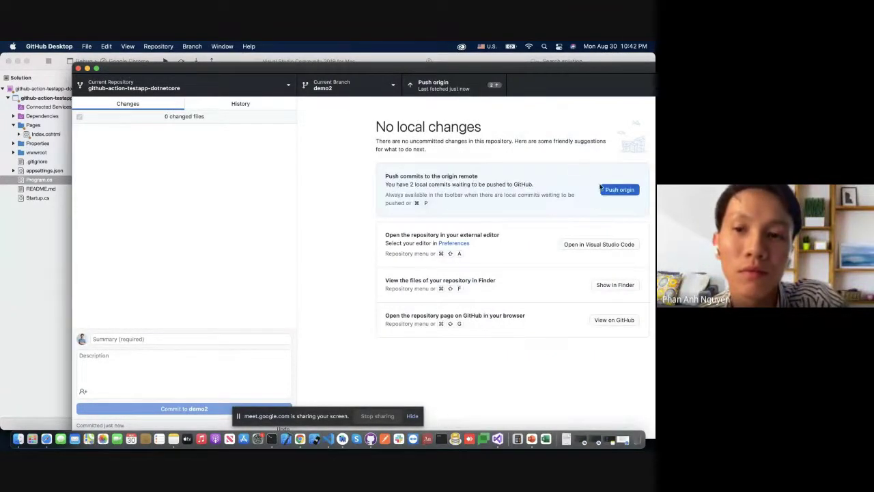
{"action": "left_click", "coordinate": [614, 192]}
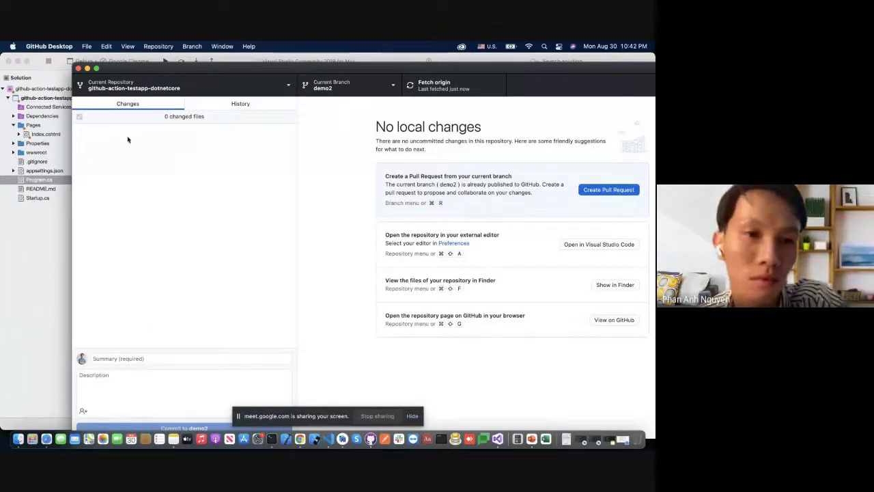
Show the commit history of the demo2 branch in GitHub Desktop and switch to Chrome
{"action": "left_click", "coordinate": [202, 106]}
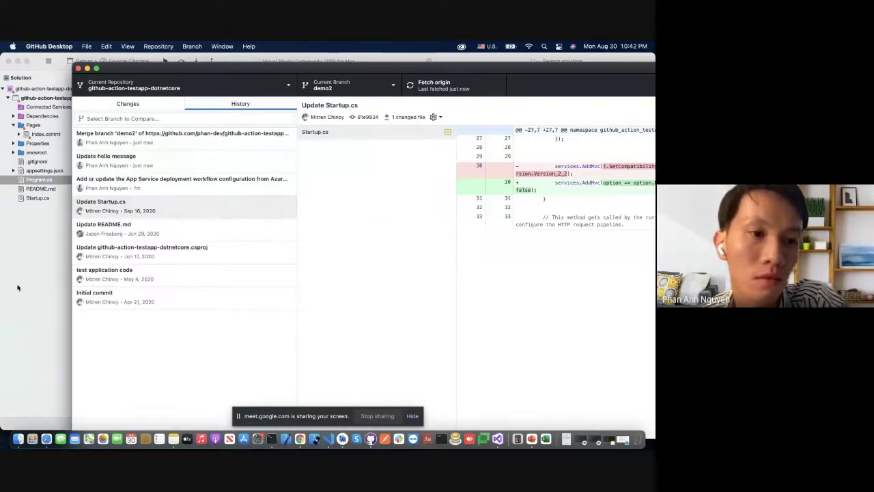
{"action": "key", "text": "super+Tab"}
{"action": "key", "text": "super+Tab"}
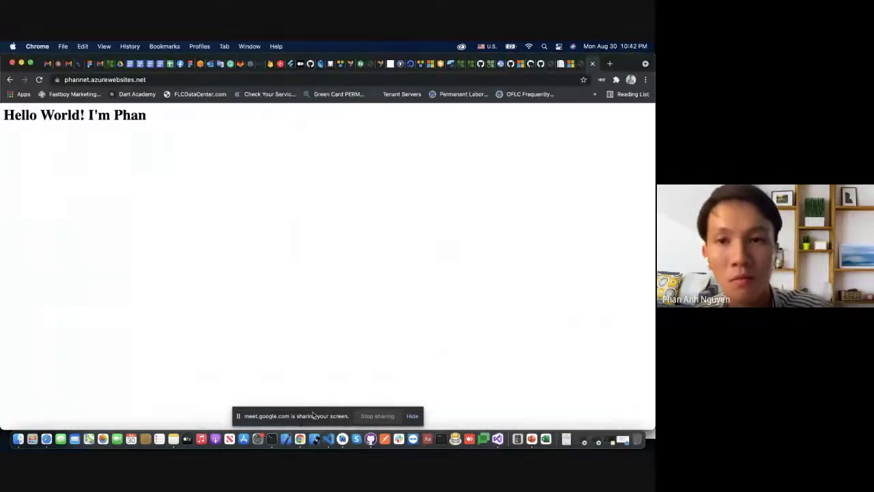
Open the workflow runs of the github-action-testapp-dotnetcore repository on GitHub and view the newest demo2 merge run
{"action": "left_click", "coordinate": [532, 66]}
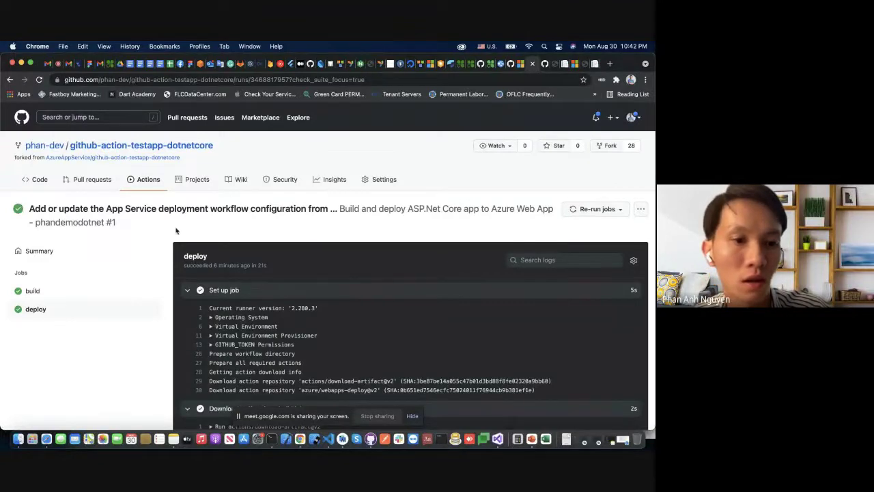
{"action": "left_click", "coordinate": [148, 150]}
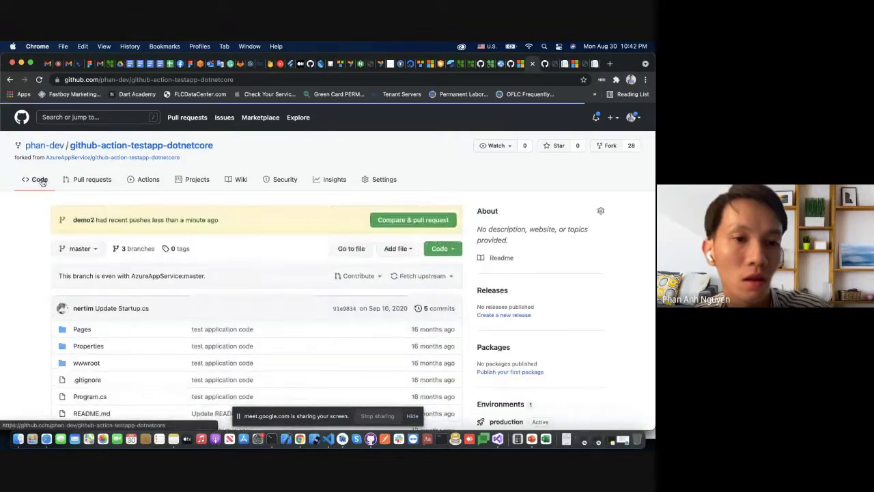
{"action": "scroll", "coordinate": [306, 211], "scroll_direction": "down", "scroll_amount": 3}
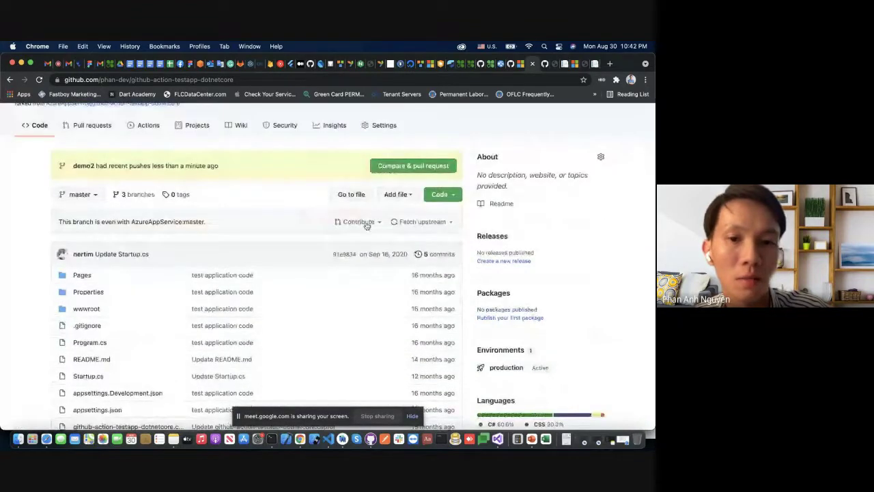
{"action": "scroll", "coordinate": [198, 168], "scroll_direction": "up", "scroll_amount": 2}
{"action": "left_click", "coordinate": [149, 166]}
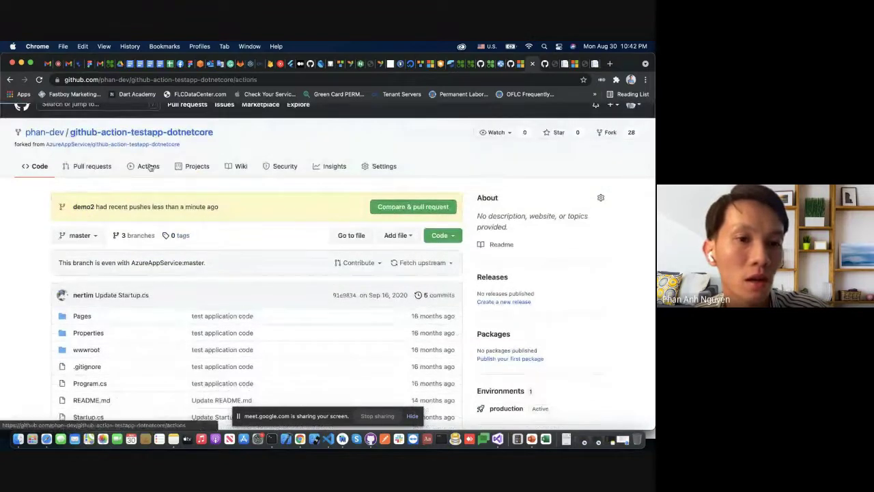
{"action": "scroll", "coordinate": [173, 275], "scroll_direction": "down", "scroll_amount": 2}
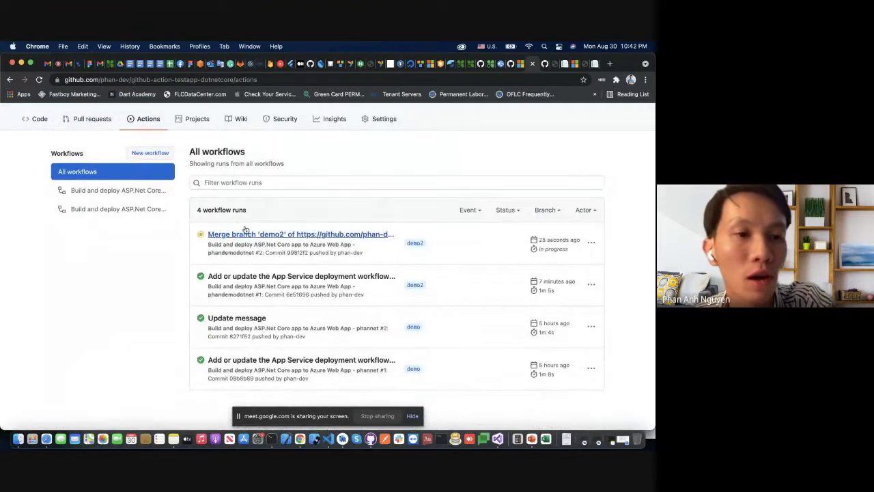
{"action": "scroll", "coordinate": [158, 238], "scroll_direction": "up", "scroll_amount": 2}
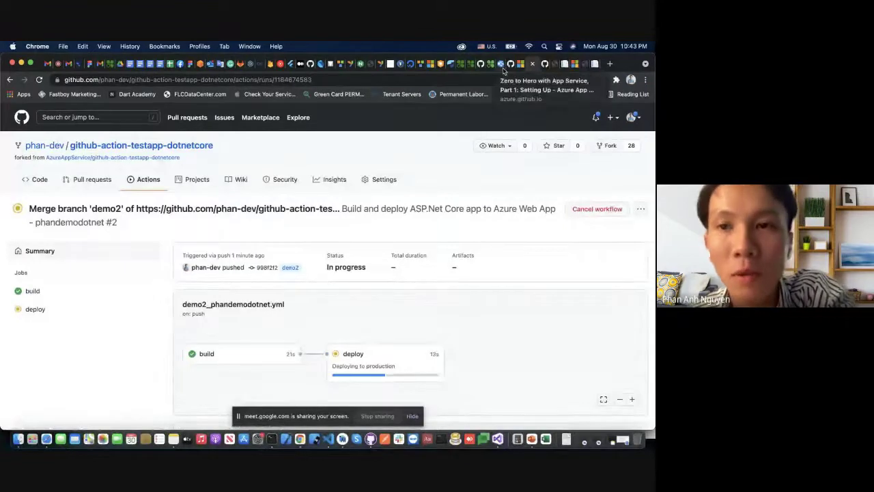
View the phandemodotnet Deployment Center in Azure and the live page at phandemodotnet.azurewebsites.net
{"action": "left_click", "coordinate": [555, 65]}
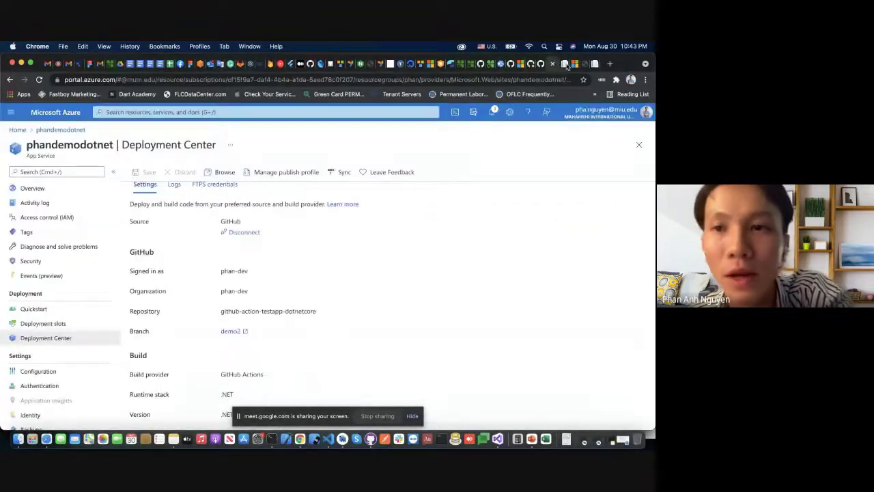
{"action": "left_click", "coordinate": [564, 64]}
{"action": "left_click", "coordinate": [329, 209]}
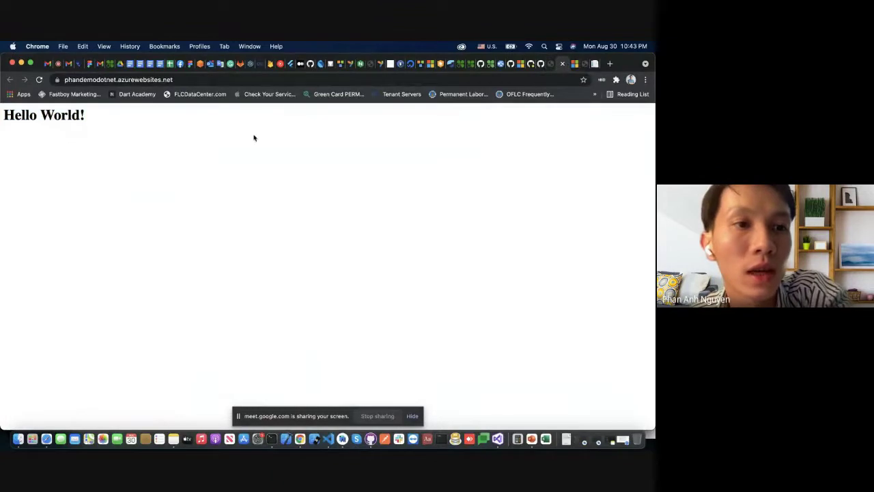
{"action": "left_click", "coordinate": [235, 81]}
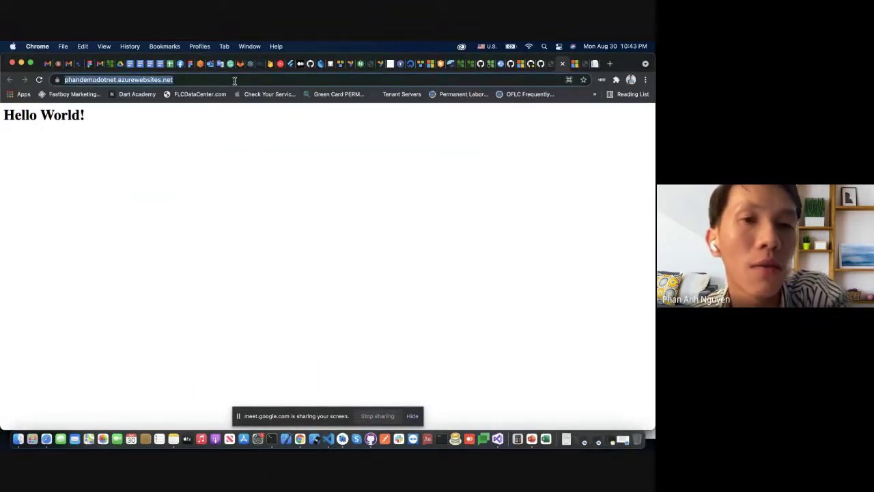
Recheck the GitHub workflow runs, reload phandemodotnet.azurewebsites.net and highlight the heading text "I'm Demo Dot Net Core"
{"action": "left_click", "coordinate": [531, 63]}
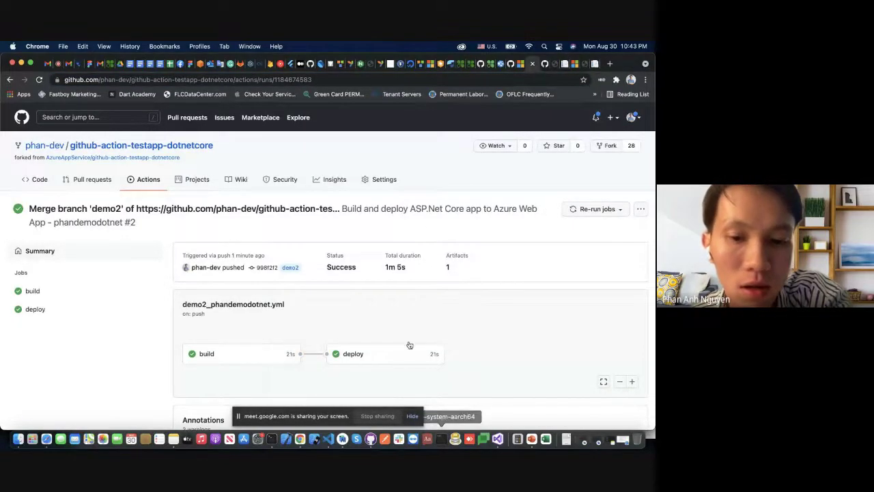
{"action": "left_click", "coordinate": [148, 179]}
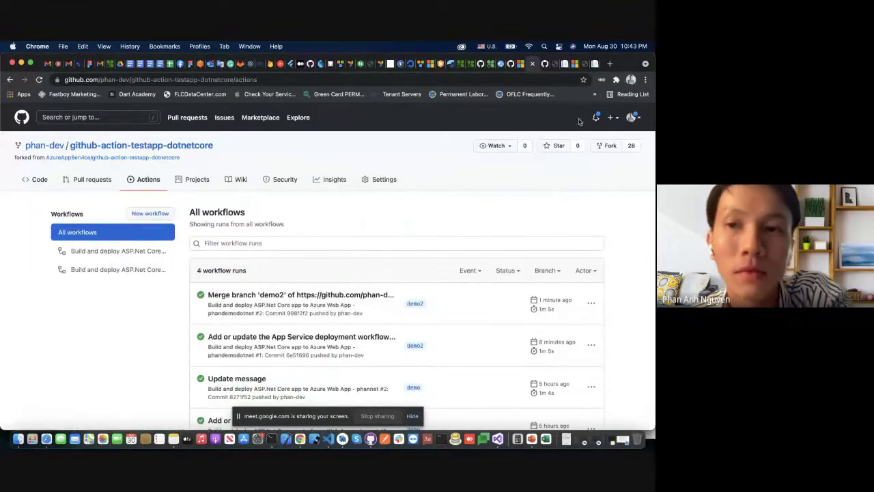
{"action": "left_click", "coordinate": [551, 64]}
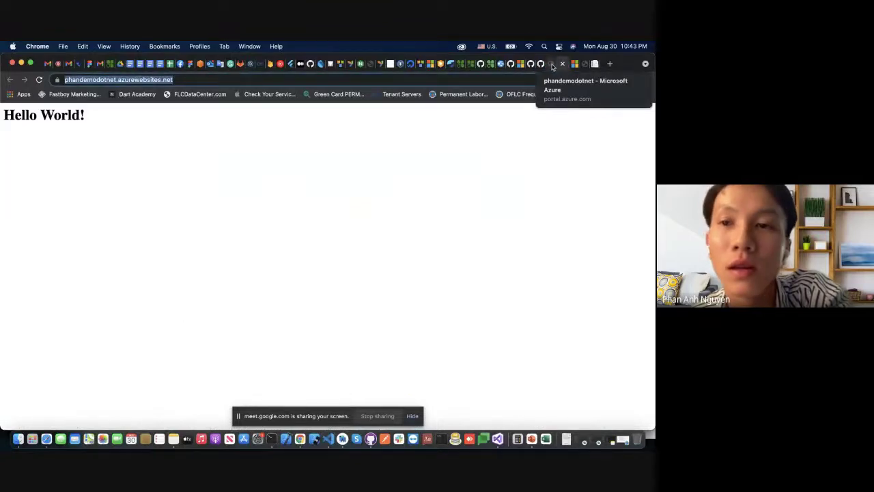
{"action": "left_click", "coordinate": [406, 80]}
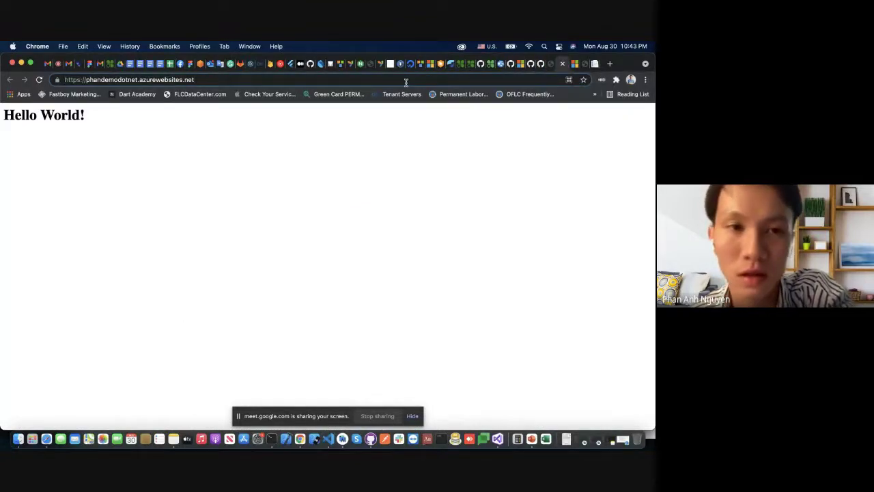
{"action": "key", "text": "Return"}
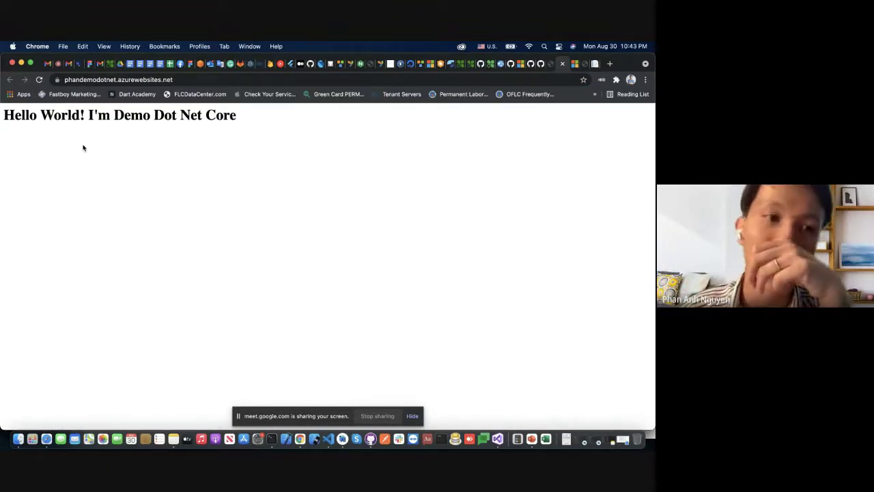
{"action": "left_click_drag", "start_coordinate": [89, 118], "coordinate": [235, 120]}
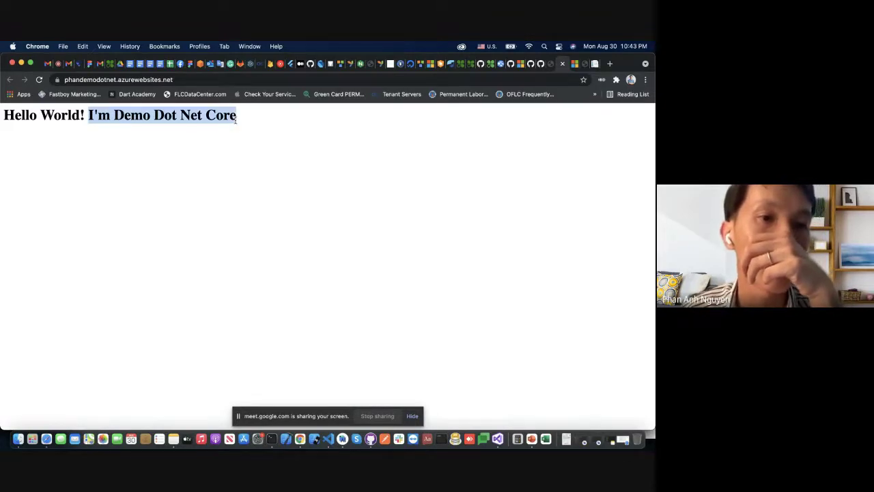
{"action": "left_click", "coordinate": [508, 145]}
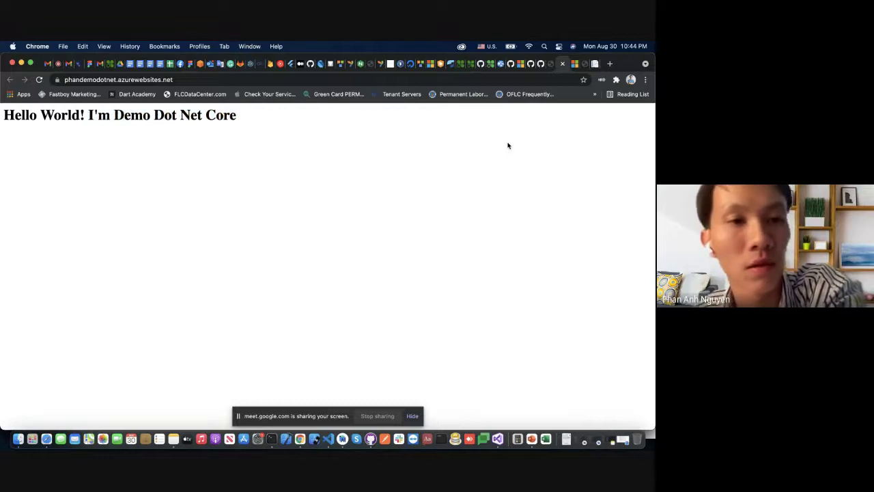
Revisit the repository's list of workflow runs, and switch to Visual Studio to show Index.cshtml
{"action": "left_click", "coordinate": [531, 65]}
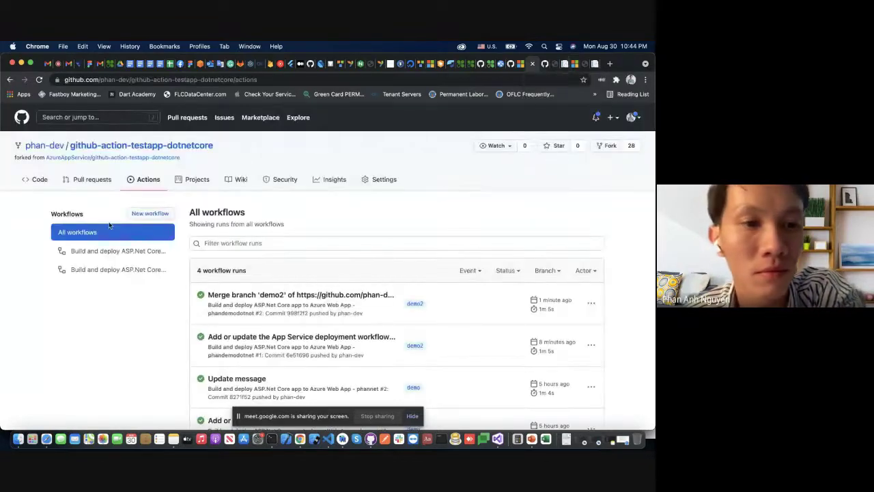
{"action": "left_click", "coordinate": [148, 179]}
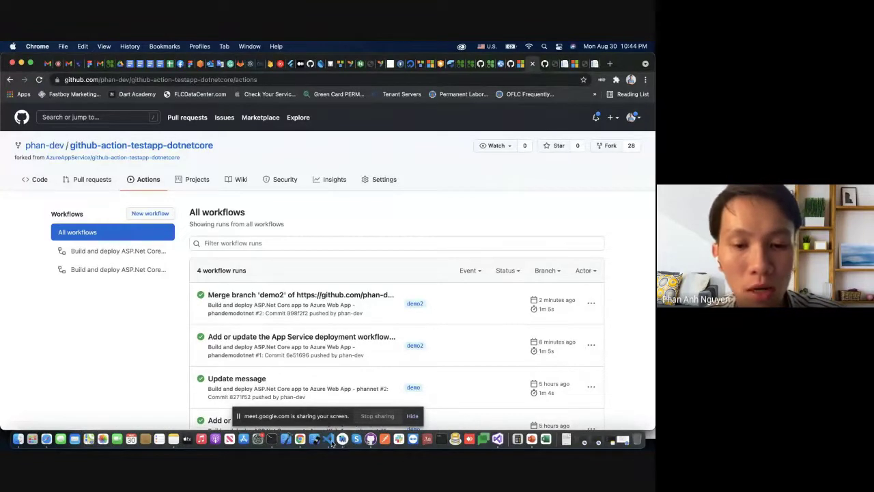
{"action": "left_click", "coordinate": [497, 439]}
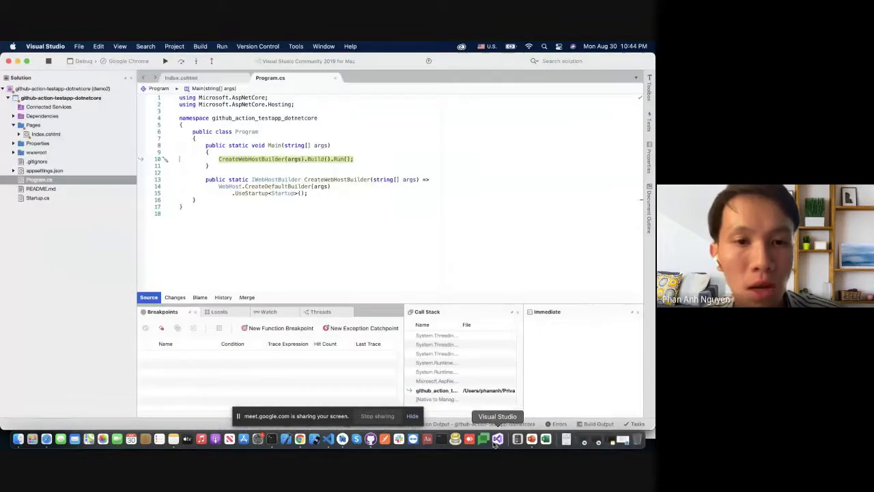
{"action": "key", "text": "ctrl+Tab"}
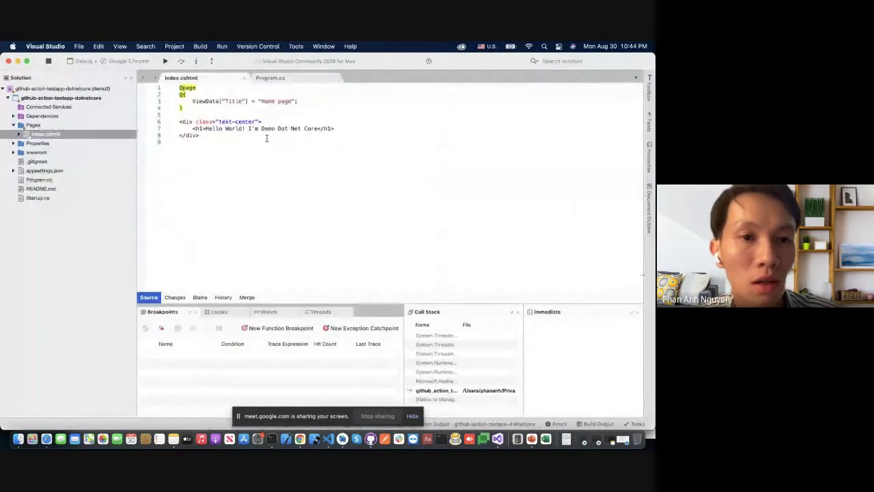
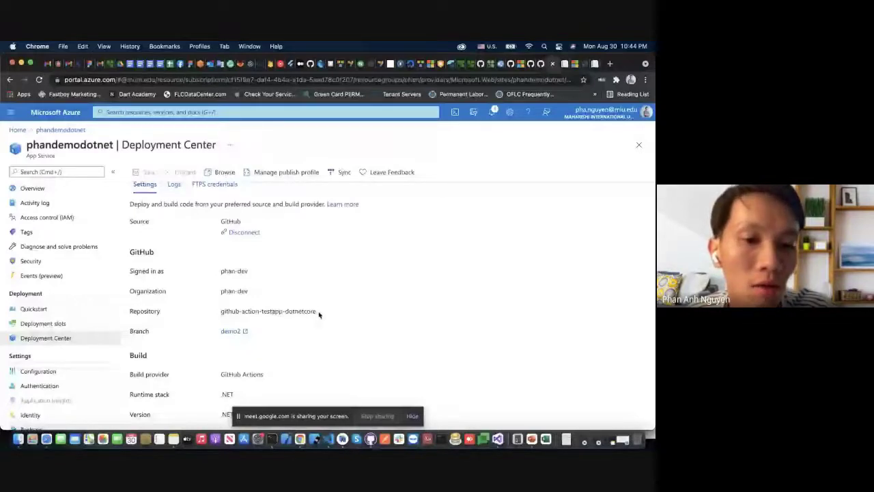
Point out the connected branch in the phandemodotnet Deployment Center and display the demo2 branch's files on GitHub
{"action": "triple_click", "coordinate": [241, 334]}
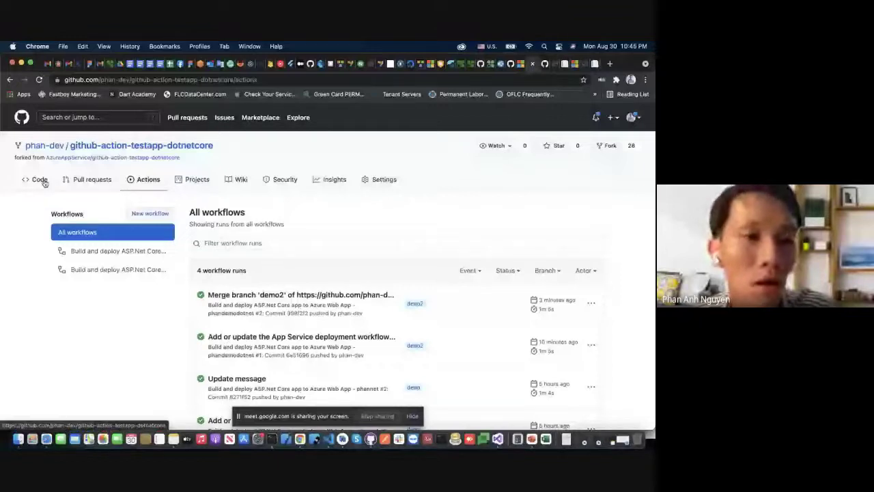
{"action": "left_click", "coordinate": [43, 183]}
{"action": "left_click", "coordinate": [79, 185]}
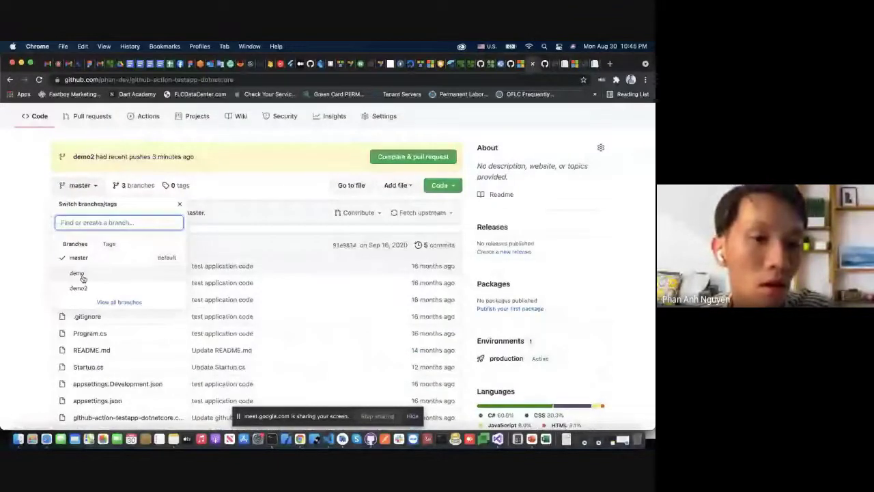
{"action": "left_click", "coordinate": [78, 287]}
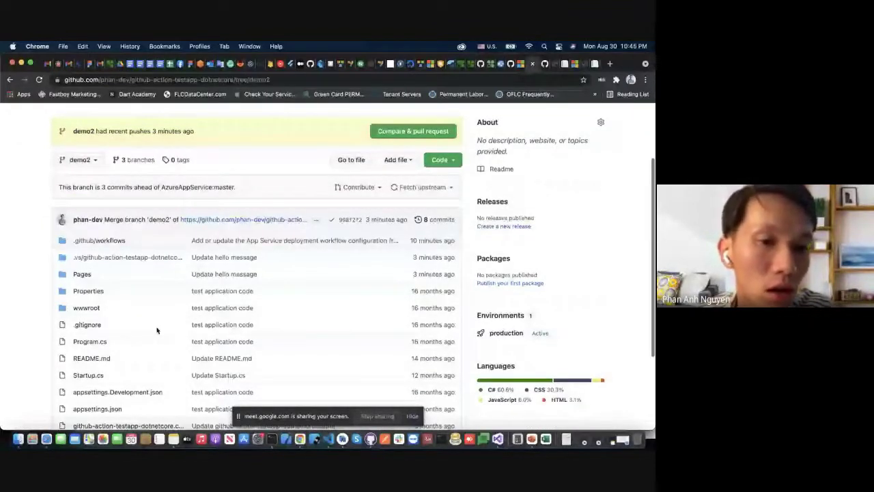
{"action": "scroll", "coordinate": [122, 238], "scroll_direction": "down", "scroll_amount": 1}
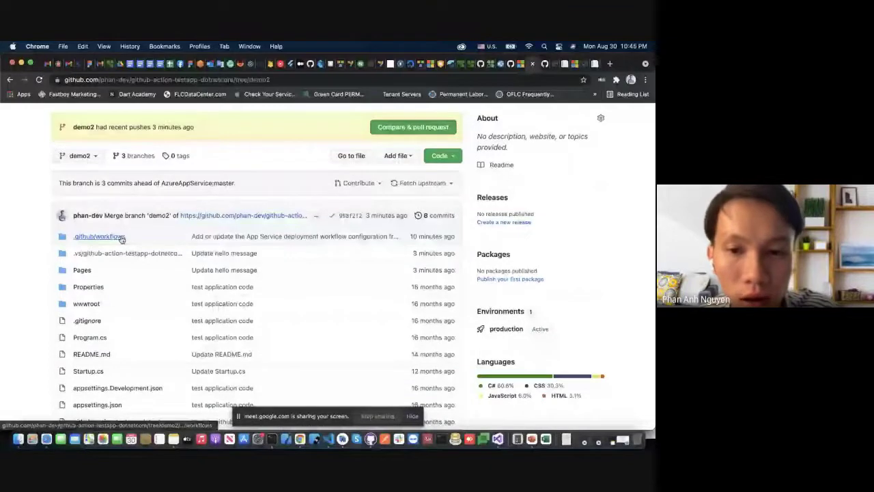
Open .github/workflows/demo2_phandemodotnet.yml on the demo2 branch and examine its push trigger, build steps and deploy job
{"action": "left_click", "coordinate": [121, 237]}
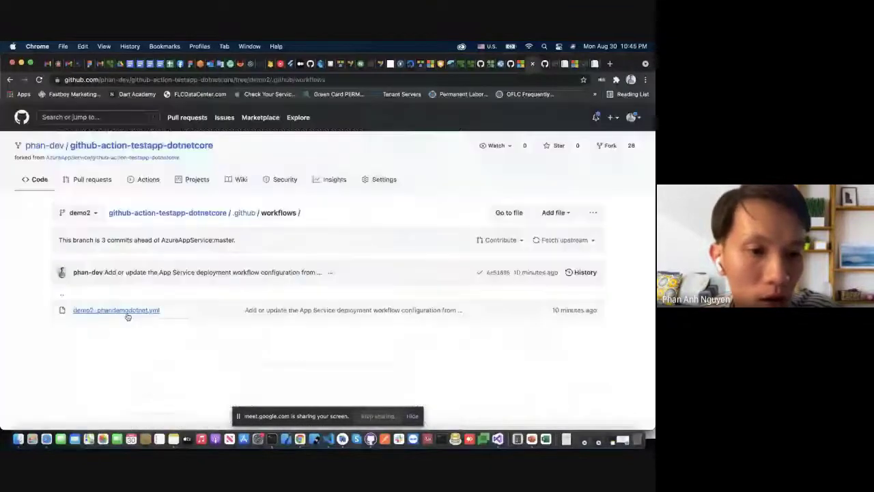
{"action": "left_click", "coordinate": [126, 314]}
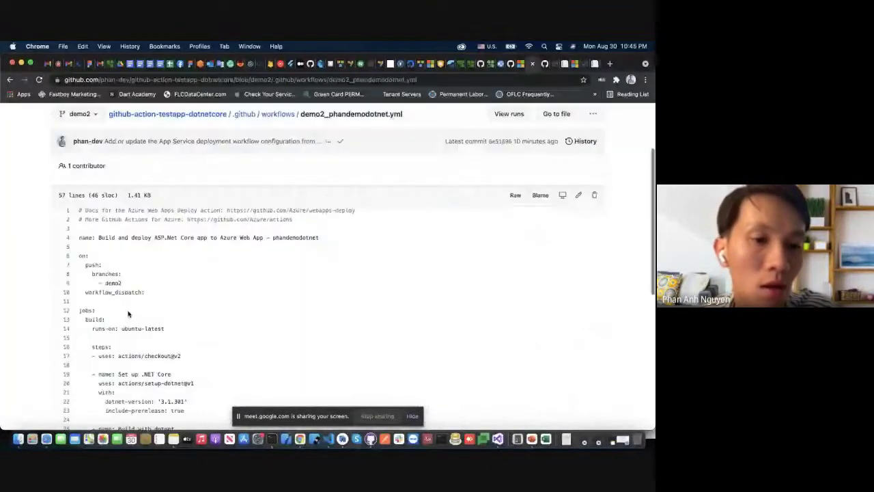
{"action": "scroll", "coordinate": [128, 313], "scroll_direction": "down", "scroll_amount": 10}
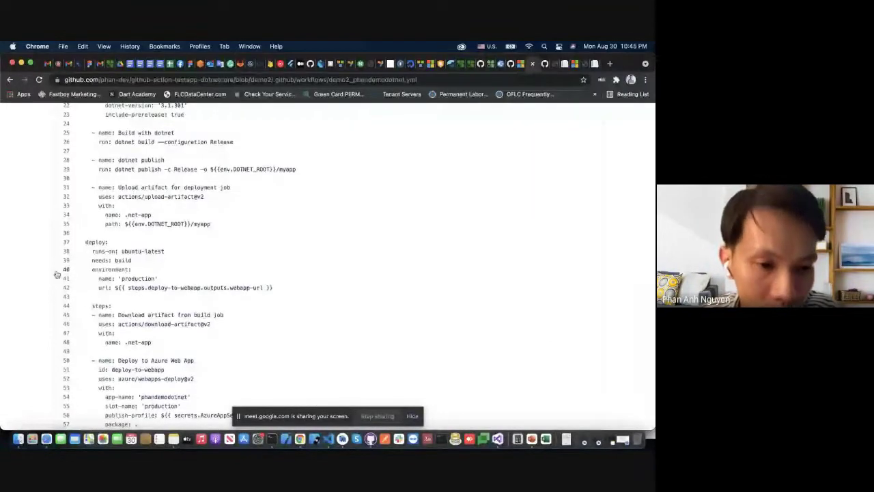
{"action": "scroll", "coordinate": [50, 310], "scroll_direction": "down", "scroll_amount": 1}
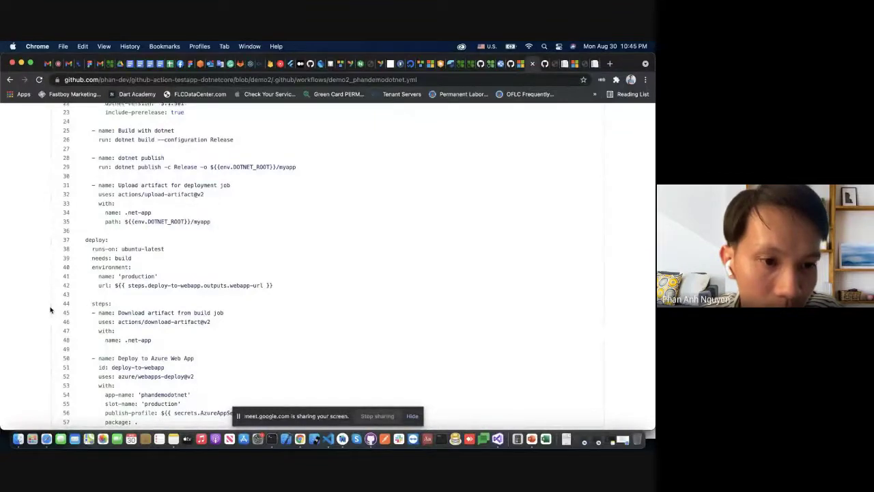
{"action": "scroll", "coordinate": [50, 310], "scroll_direction": "up", "scroll_amount": 5}
{"action": "scroll", "coordinate": [50, 310], "scroll_direction": "up", "scroll_amount": 5}
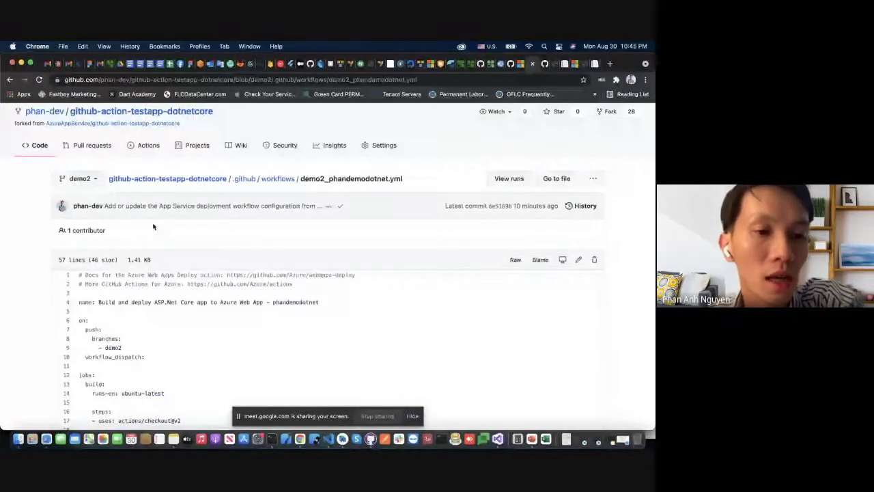
{"action": "scroll", "coordinate": [153, 243], "scroll_direction": "down", "scroll_amount": 3}
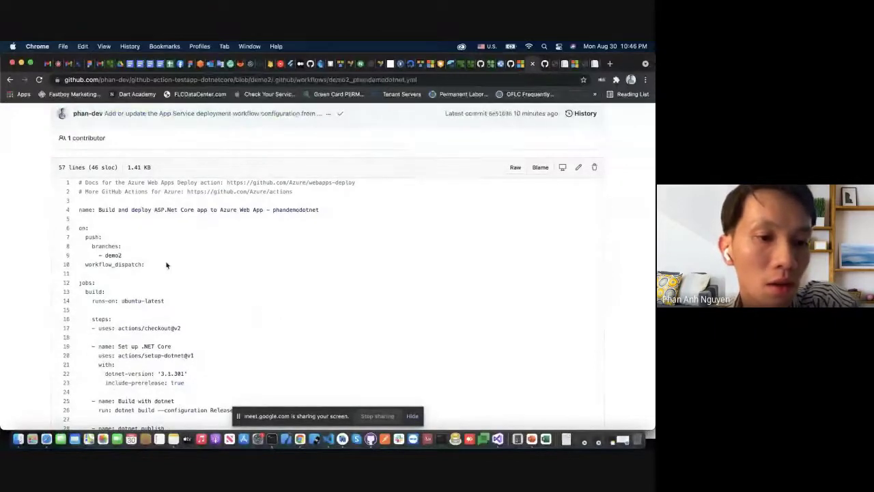
{"action": "scroll", "coordinate": [166, 265], "scroll_direction": "down", "scroll_amount": 3}
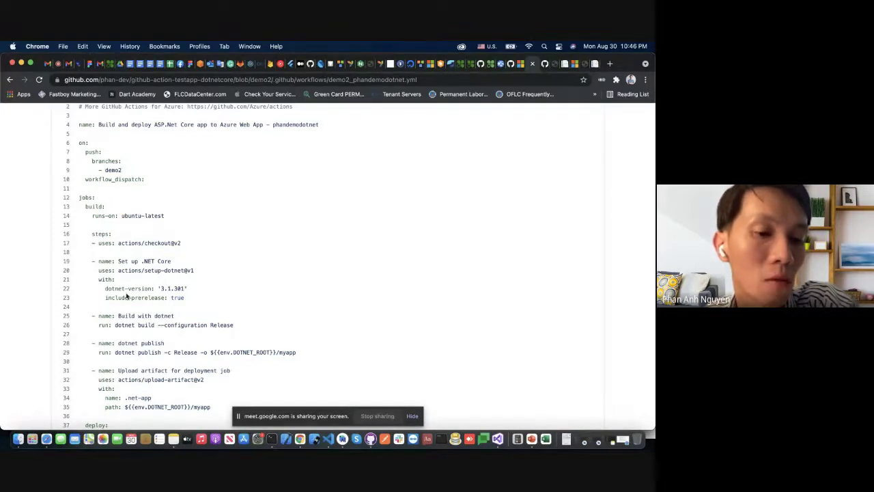
{"action": "scroll", "coordinate": [129, 378], "scroll_direction": "down", "scroll_amount": 5}
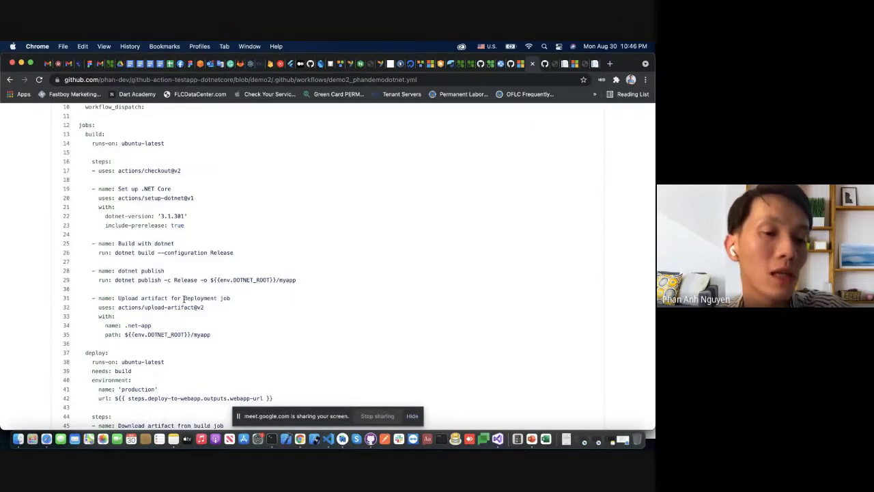
Switch to GitHub Desktop and change the current repository to github-action-testapp-node
{"action": "scroll", "coordinate": [298, 278], "scroll_direction": "up", "scroll_amount": 5}
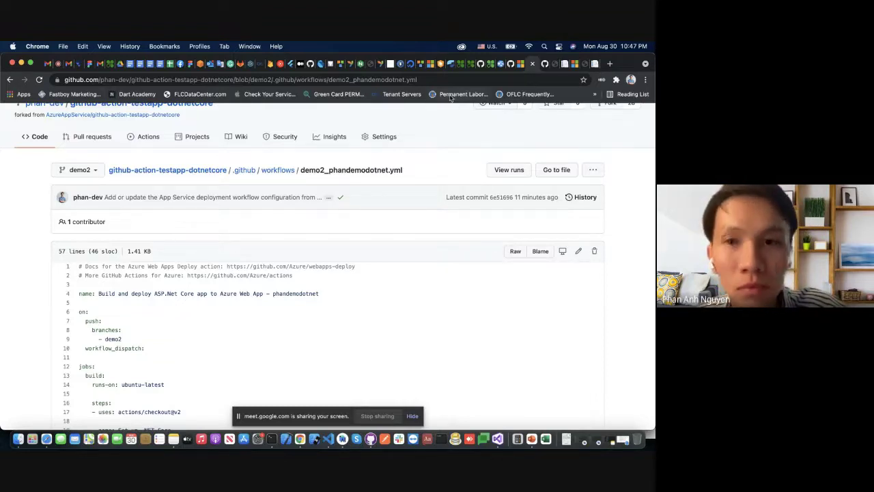
{"action": "left_click", "coordinate": [545, 67]}
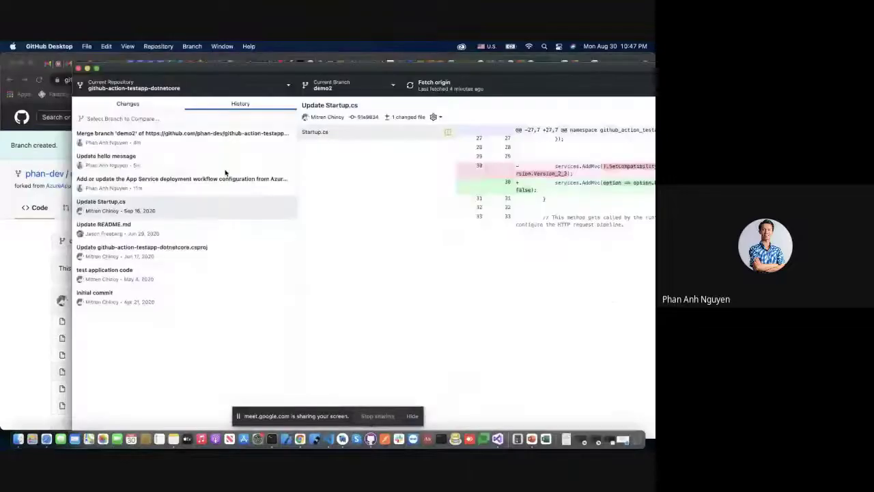
{"action": "left_click", "coordinate": [181, 88]}
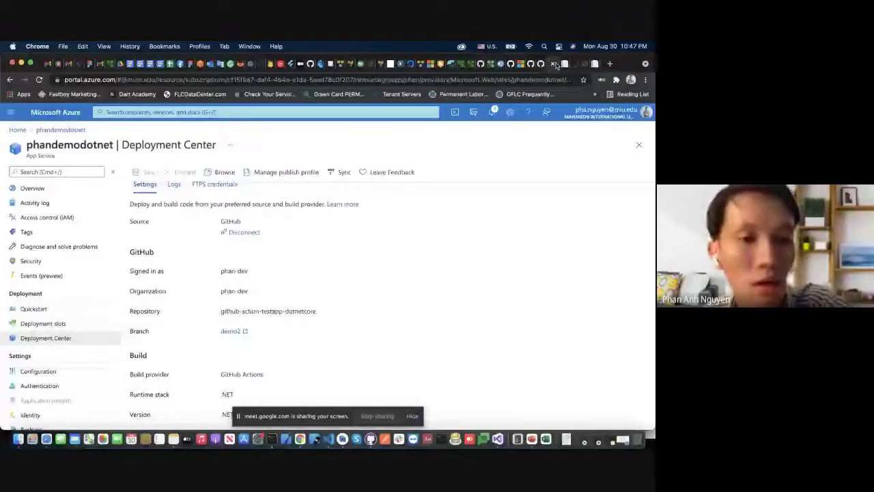
Return to the Azure portal, open the phandemonodejs app service's Deployment Center and set the code source to GitHub
{"action": "left_click", "coordinate": [554, 63]}
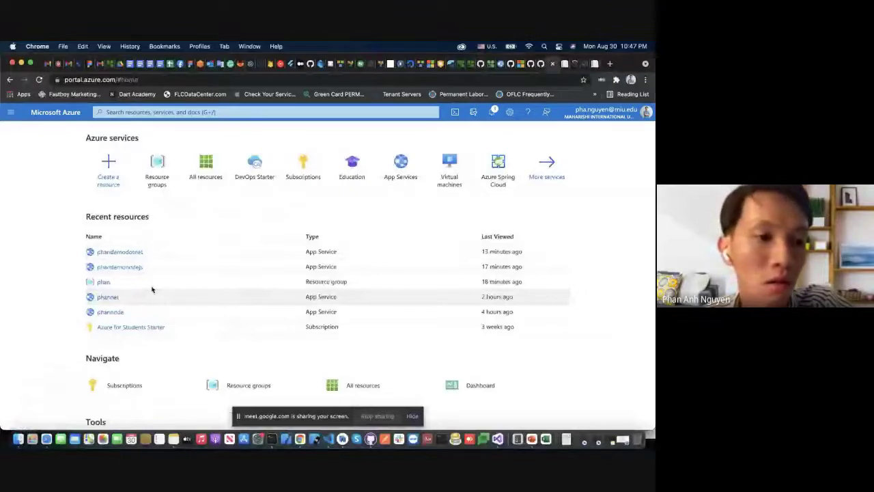
{"action": "left_click", "coordinate": [118, 268]}
{"action": "left_click", "coordinate": [34, 339]}
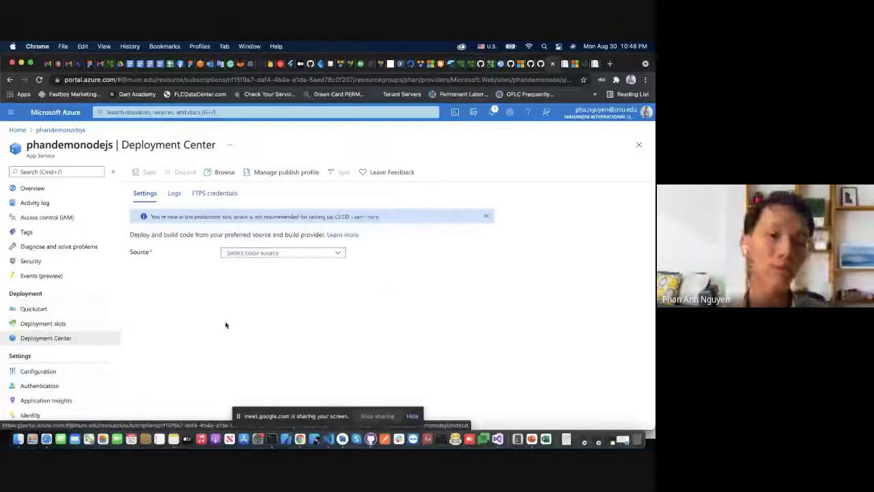
{"action": "left_click", "coordinate": [280, 253]}
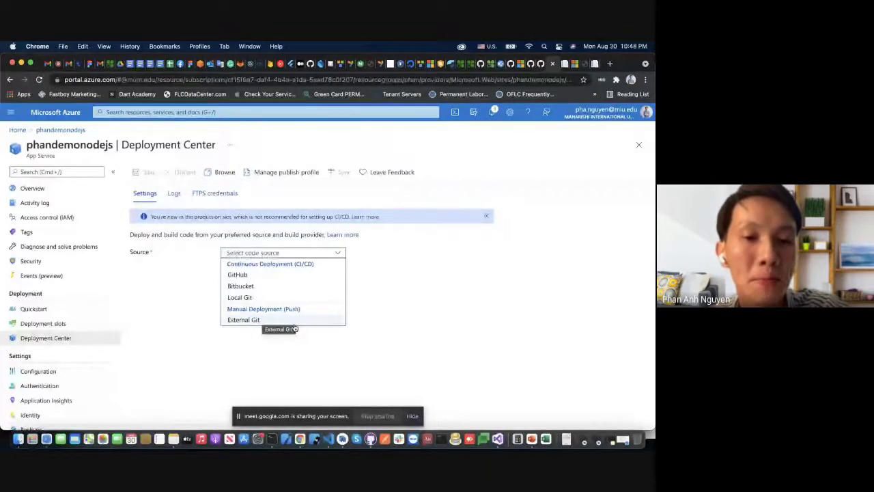
{"action": "left_click", "coordinate": [276, 275]}
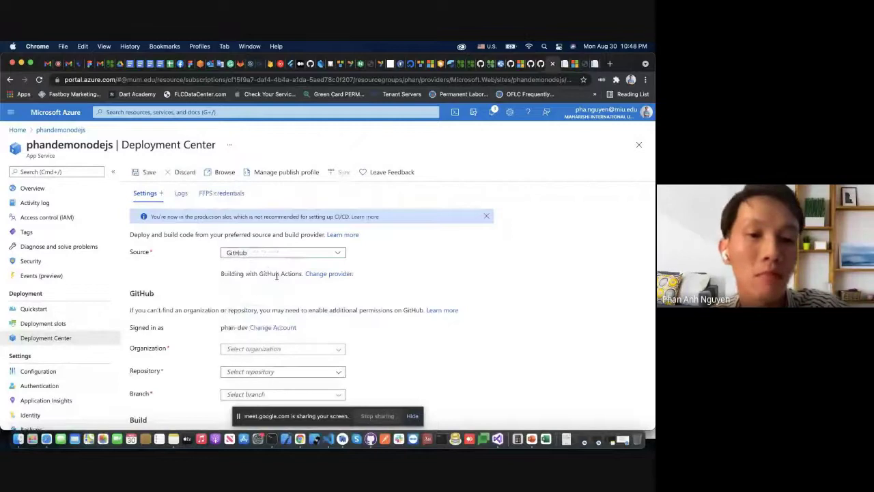
Set the deployment's organization to phan-dev, repository to github-action-testapp-node and branch to demo2
{"action": "scroll", "coordinate": [276, 276], "scroll_direction": "down", "scroll_amount": 1}
{"action": "scroll", "coordinate": [276, 275], "scroll_direction": "down", "scroll_amount": 2}
{"action": "left_click", "coordinate": [336, 262]}
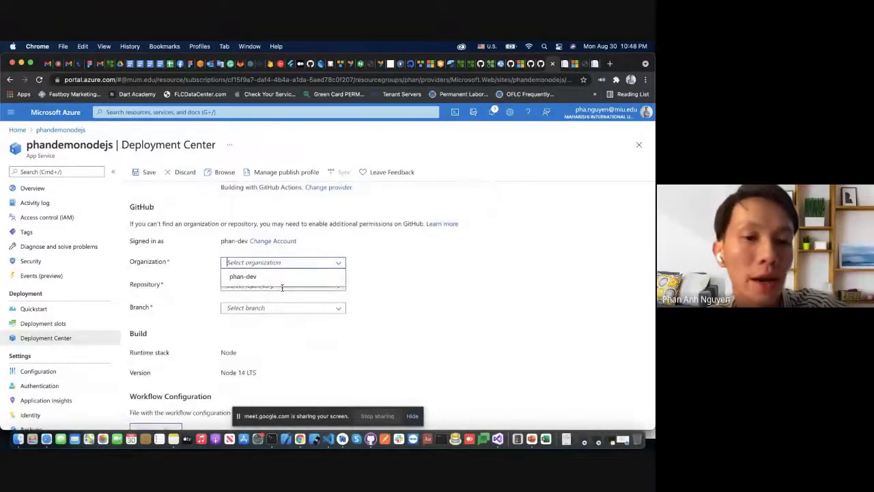
{"action": "left_click", "coordinate": [246, 277]}
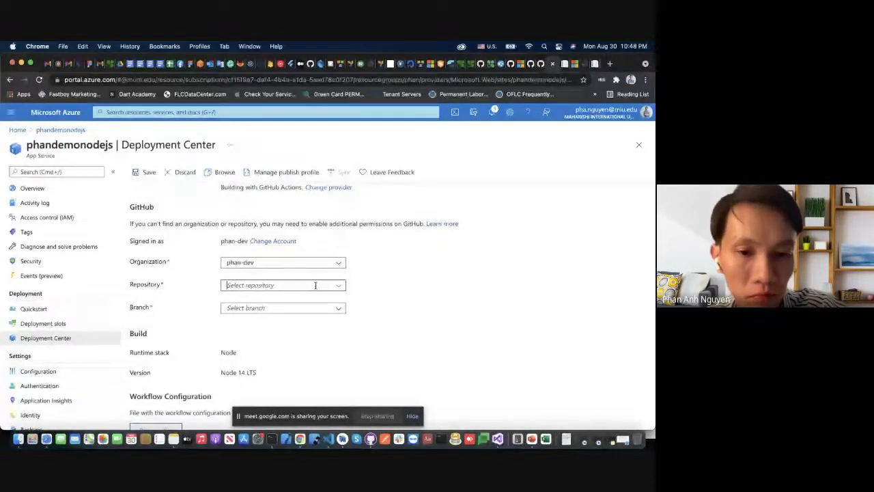
{"action": "left_click", "coordinate": [342, 284]}
{"action": "scroll", "coordinate": [420, 321], "scroll_direction": "down", "scroll_amount": 5}
{"action": "scroll", "coordinate": [420, 326], "scroll_direction": "down", "scroll_amount": 3}
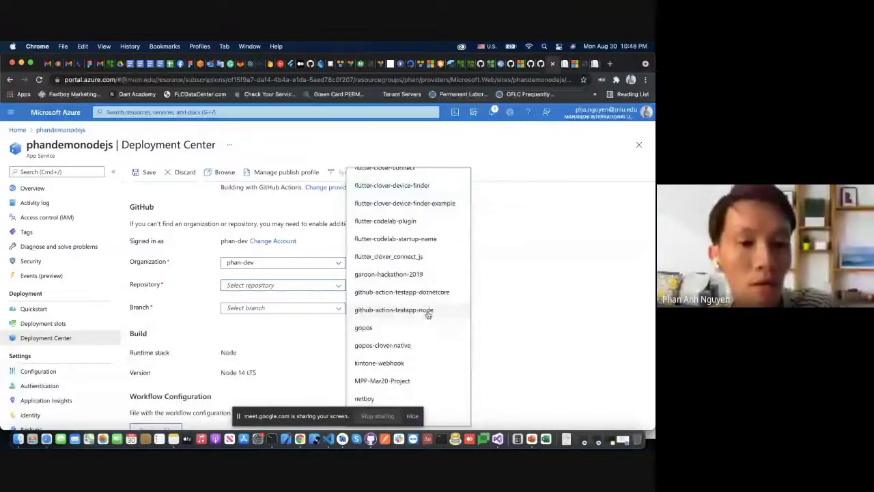
{"action": "left_click", "coordinate": [427, 312]}
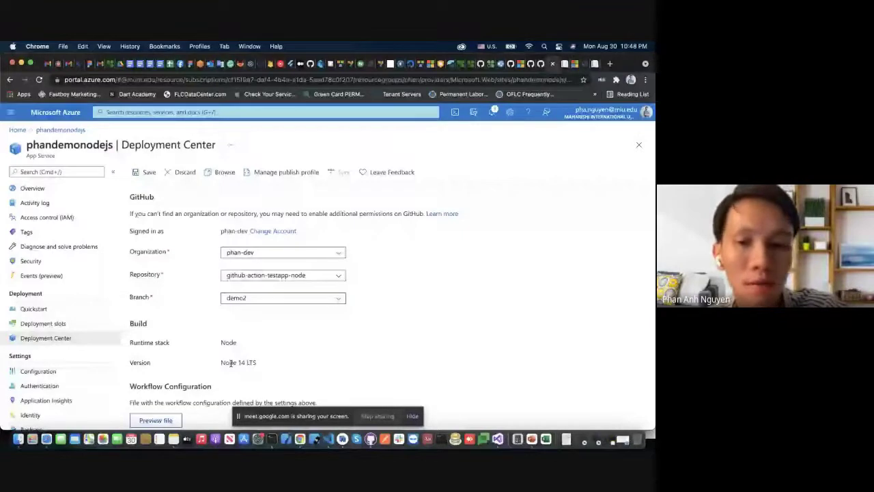
Preview the workflow configuration file demo2_phandemonodejs.yml through its deploy job, and save the phandemonodejs deployment settings
{"action": "left_click", "coordinate": [155, 420]}
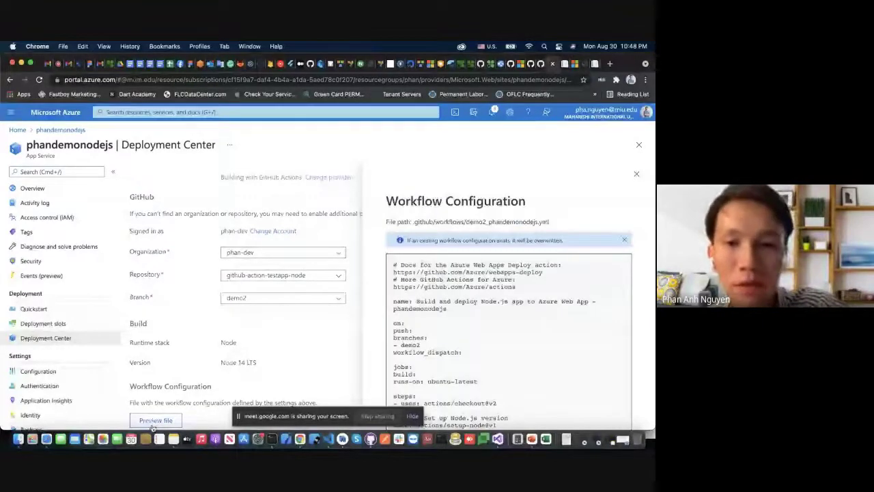
{"action": "scroll", "coordinate": [507, 377], "scroll_direction": "down", "scroll_amount": 4}
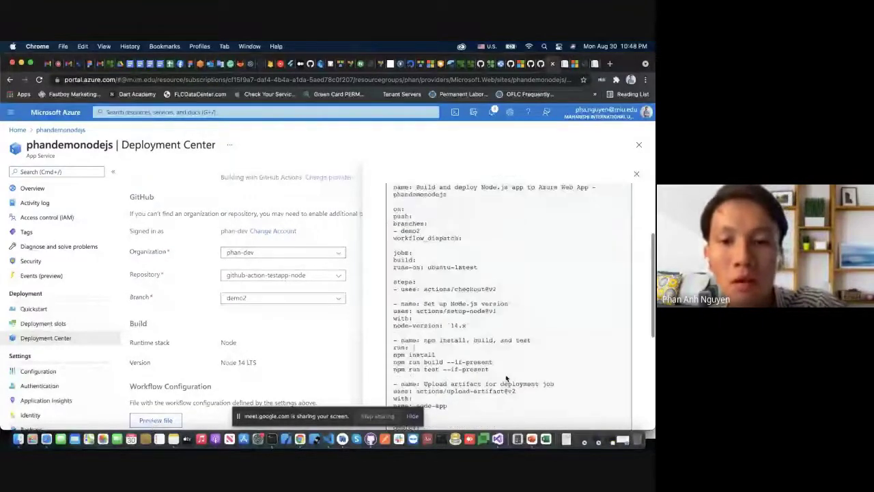
{"action": "scroll", "coordinate": [382, 340], "scroll_direction": "up", "scroll_amount": 4}
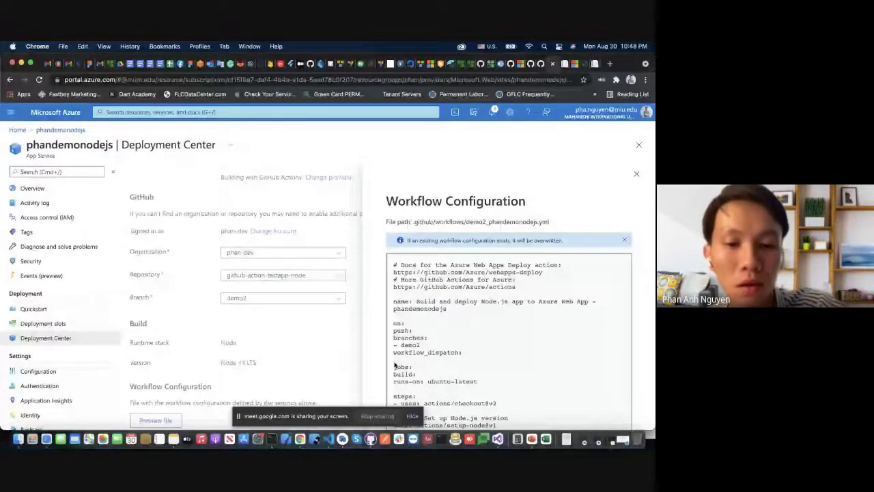
{"action": "scroll", "coordinate": [397, 376], "scroll_direction": "down", "scroll_amount": 10}
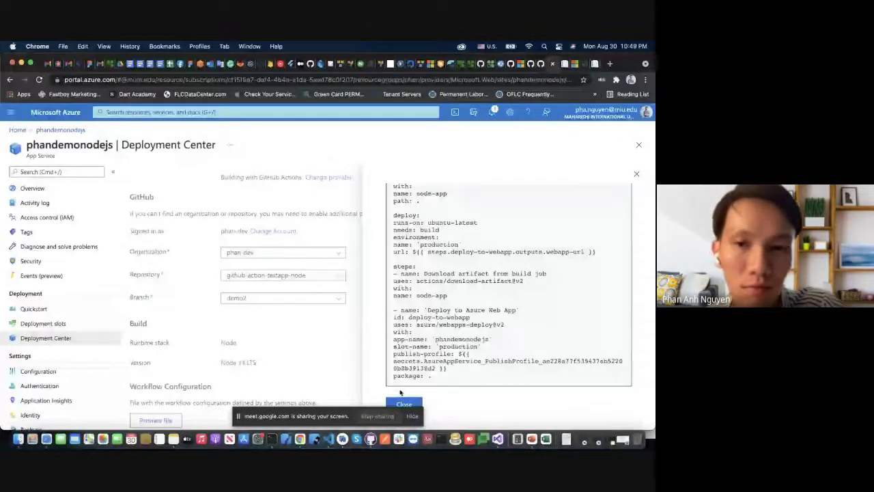
{"action": "left_click", "coordinate": [403, 403]}
{"action": "left_click", "coordinate": [137, 173]}
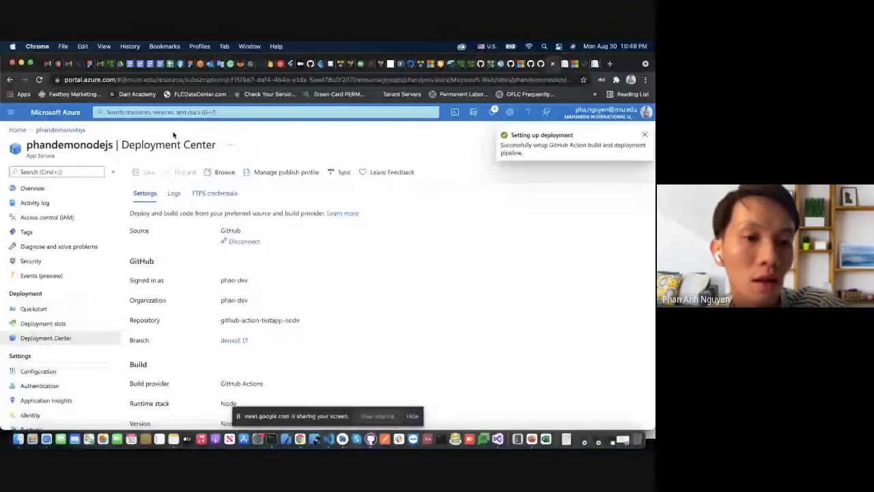
Refresh the github-action-testapp-node repository on GitHub and open the newest demo2 workflow run for phandemonodejs
{"action": "key", "text": "super+alt+Left"}
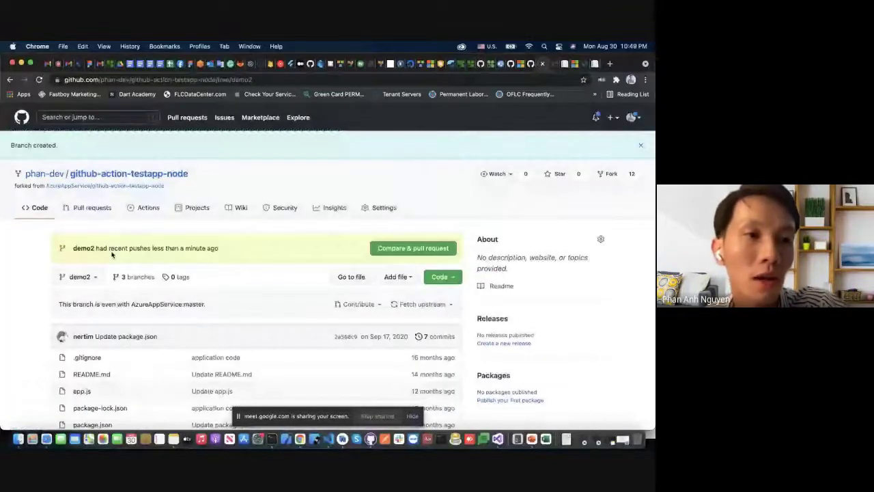
{"action": "key", "text": "super+r"}
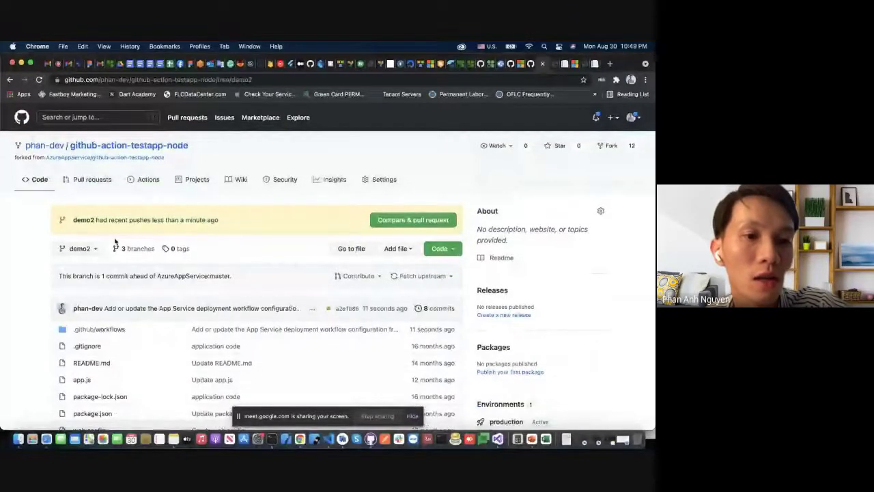
{"action": "left_click", "coordinate": [149, 180]}
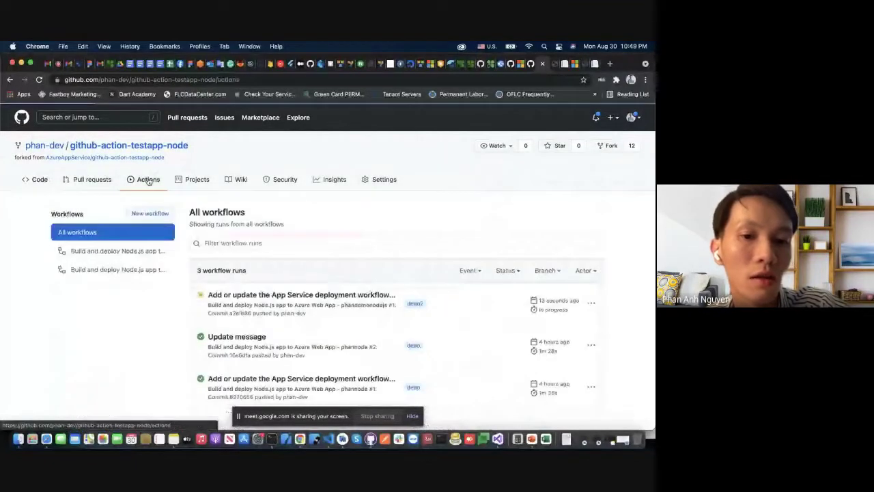
{"action": "left_click", "coordinate": [280, 297]}
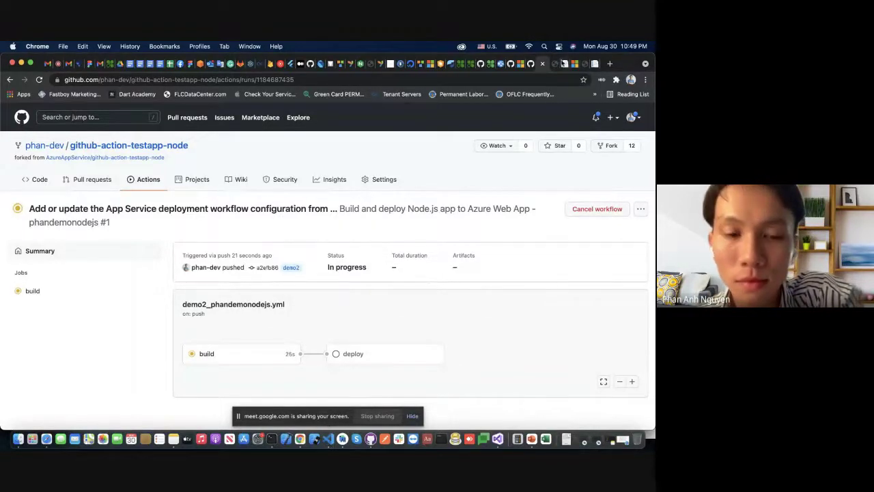
View the current phandemonodejs.azurewebsites.net page and return to the workflow run to monitor its build and deploy jobs
{"action": "left_click", "coordinate": [556, 65]}
{"action": "left_click", "coordinate": [566, 64]}
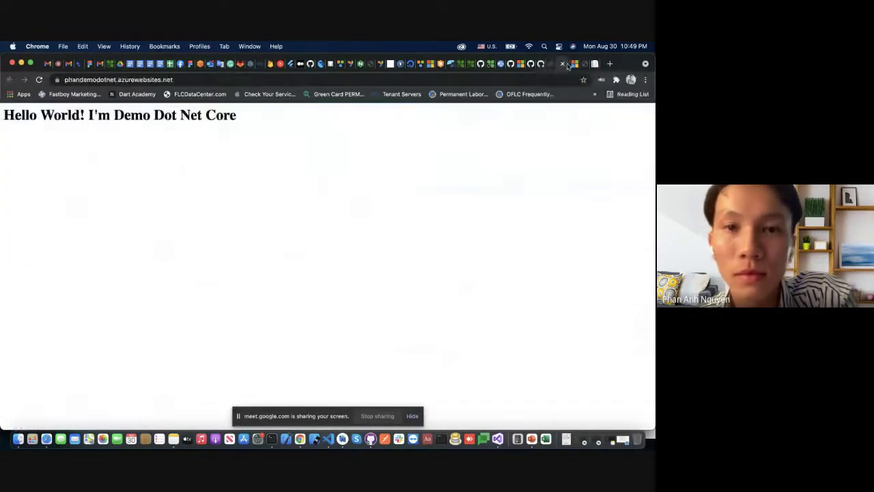
{"action": "left_click", "coordinate": [574, 64]}
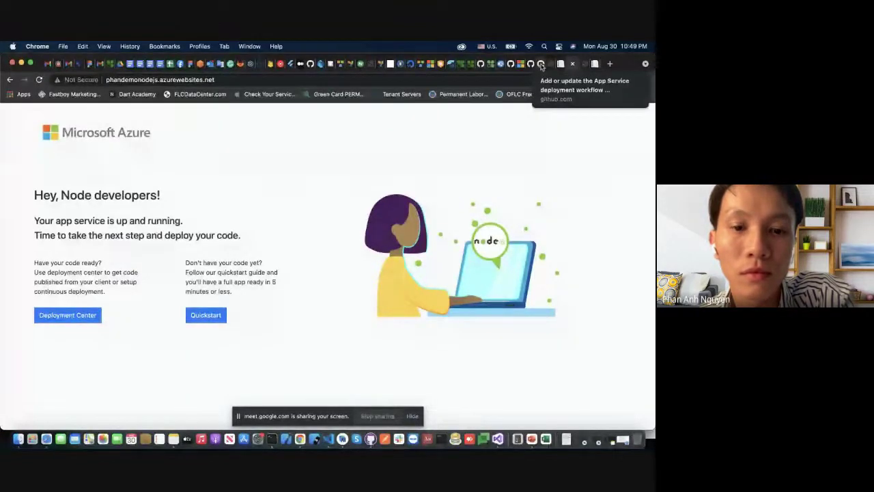
{"action": "left_click", "coordinate": [541, 65]}
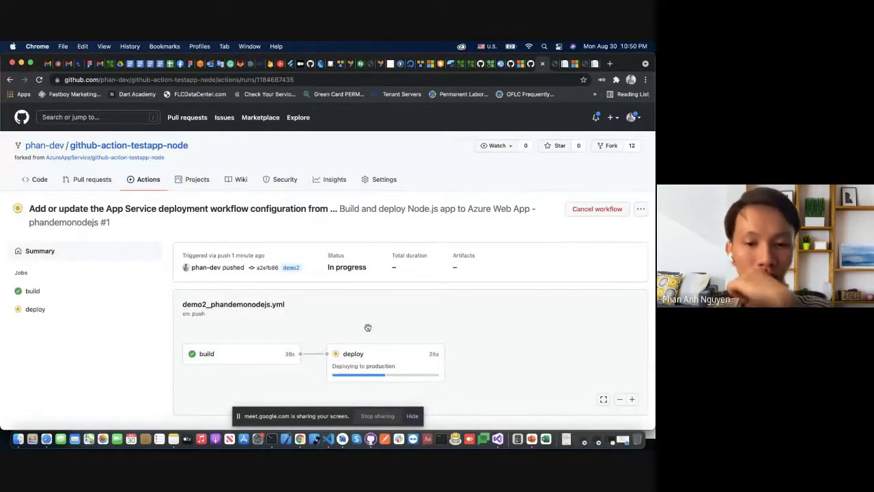
Switch to Visual Studio Code and append "I'm demo Node JS" to the Hello World! message in app.js
{"action": "key", "text": "super+Tab"}
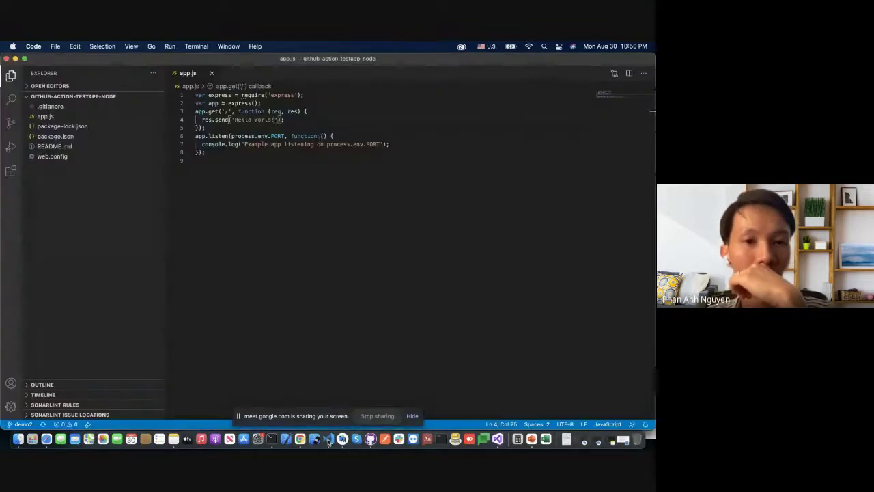
{"action": "left_click", "coordinate": [307, 118]}
{"action": "key", "text": "Left"}
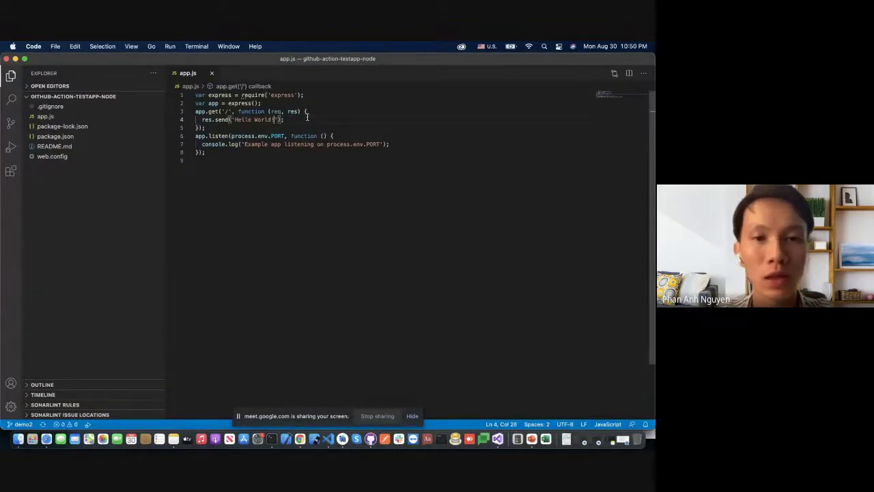
{"action": "type", "text": "I'm "}
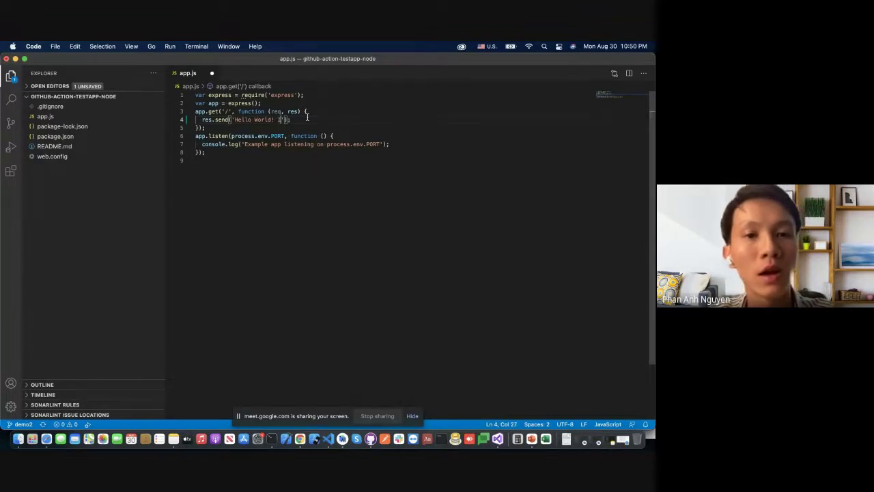
{"action": "type", "text": "de"}
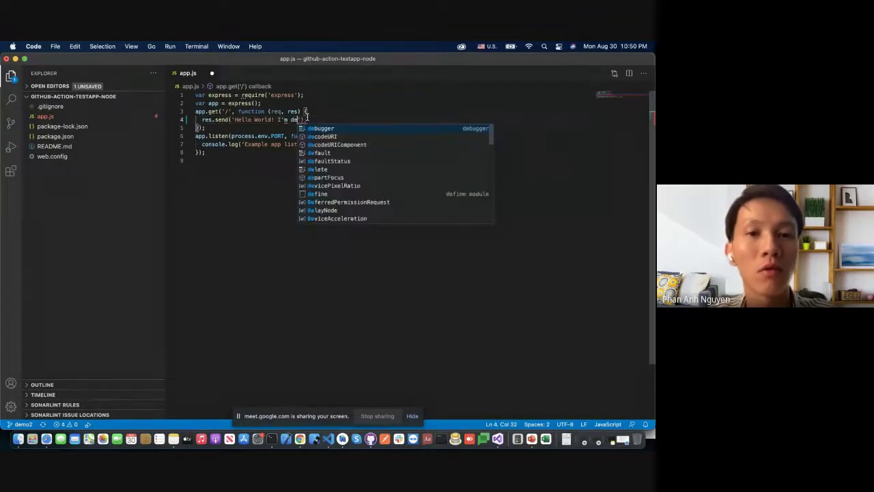
{"action": "type", "text": "mo "}
{"action": "type", "text": "Node JS"}
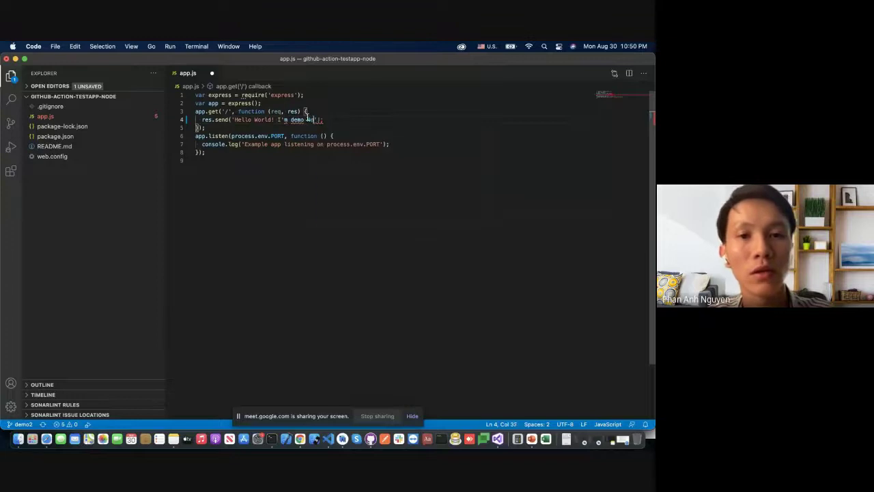
Escape the apostrophe in the app.js message with a backslash so it reads I\'m, and save the file
{"action": "key", "text": "Left"}
{"action": "key", "text": "Left"}
{"action": "key", "text": "Left"}
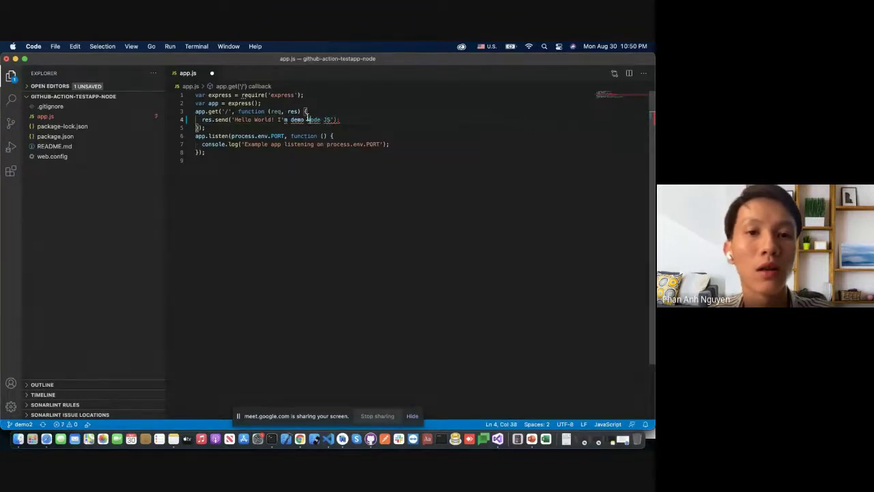
{"action": "key", "text": "Left"}
{"action": "key", "text": "Left"}
{"action": "type", "text": "\\"}
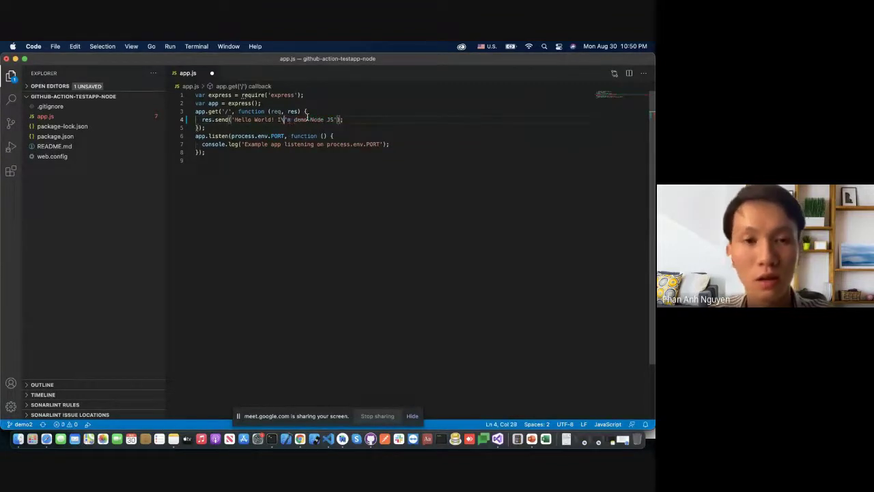
{"action": "left_click", "coordinate": [286, 155]}
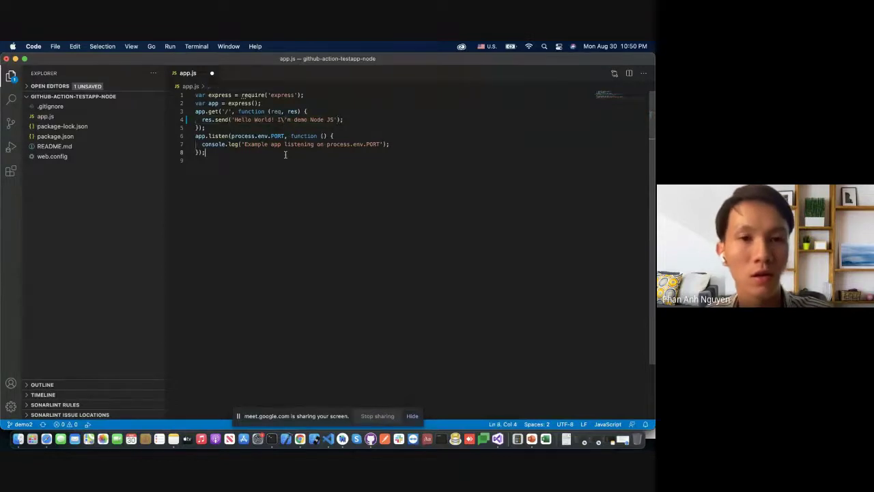
{"action": "key", "text": "super+s"}
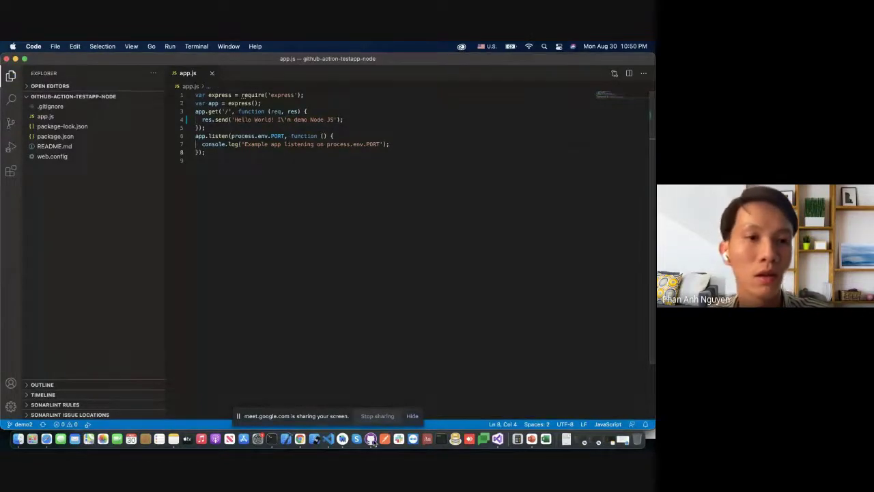
In GitHub Desktop, commit the app.js change to demo2 with the summary "Update hello message" and try to push it to origin
{"action": "key", "text": "super+Tab"}
{"action": "left_click_drag", "start_coordinate": [199, 73], "coordinate": [198, 64]}
{"action": "left_click", "coordinate": [147, 349]}
{"action": "type", "text": "Update hello message"}
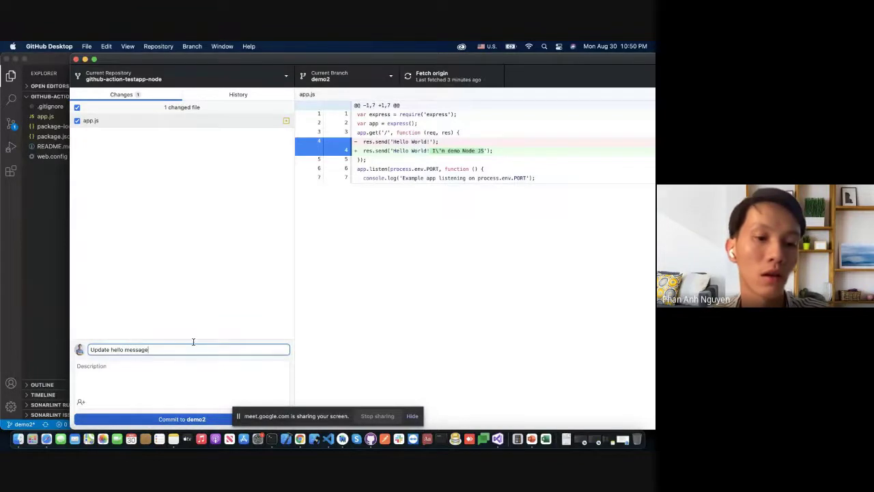
{"action": "left_click", "coordinate": [190, 417]}
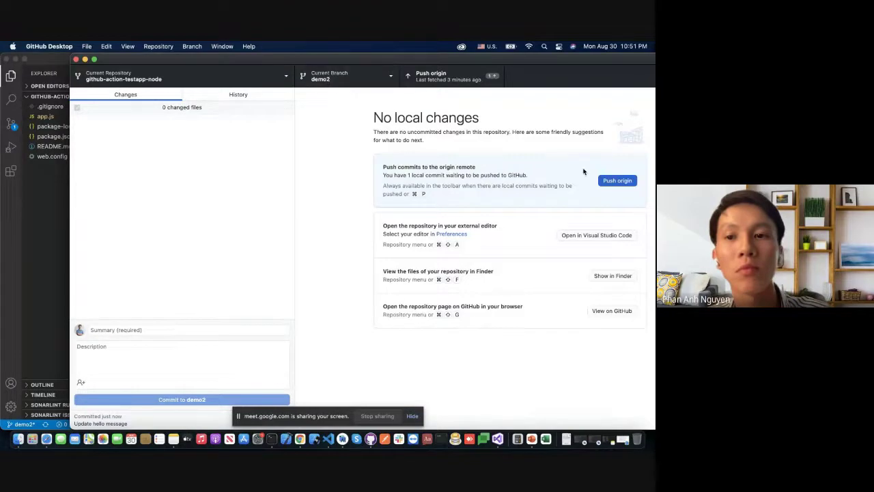
{"action": "left_click", "coordinate": [606, 180]}
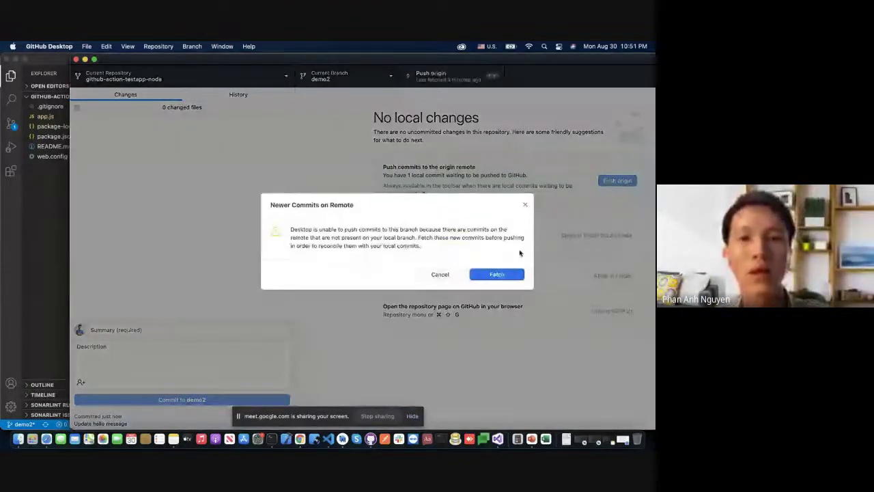
Fetch and pull the newer remote commit into demo2, and push the local commits to origin
{"action": "left_click", "coordinate": [497, 274]}
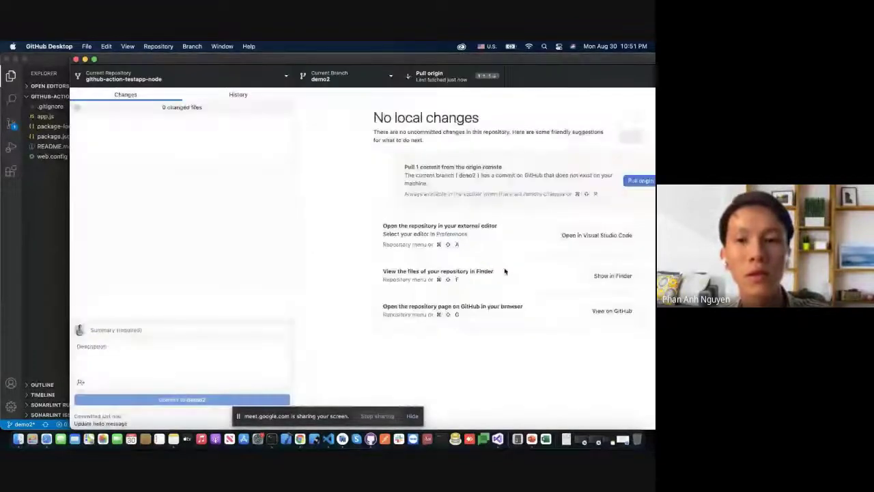
{"action": "left_click", "coordinate": [613, 179]}
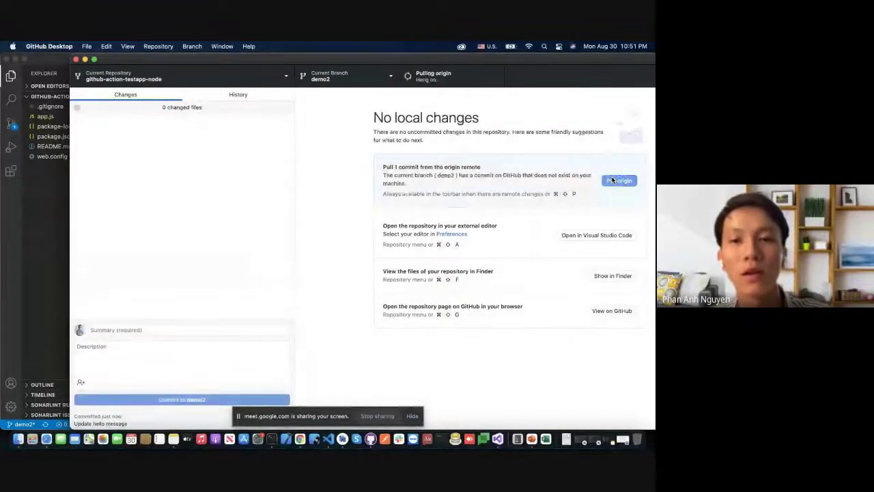
{"action": "left_click", "coordinate": [615, 181]}
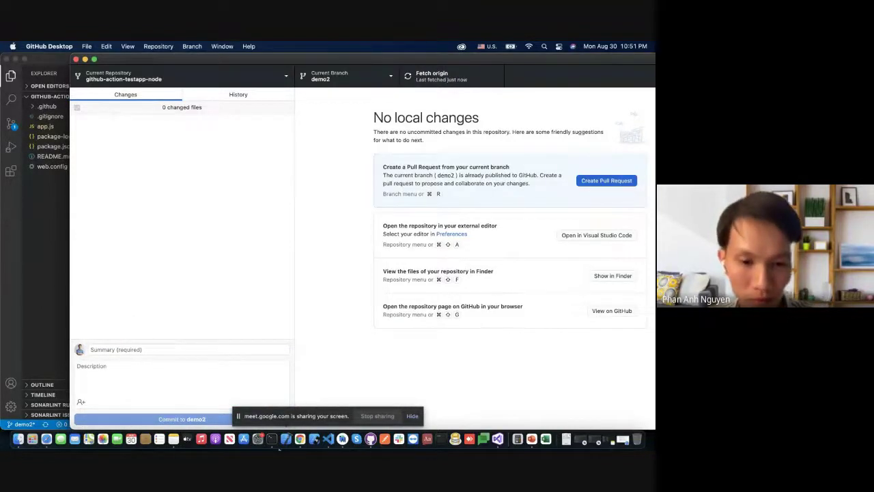
Switch to Chrome and view the list of all workflow runs for the github-action-testapp-node repository
{"action": "left_click", "coordinate": [303, 440]}
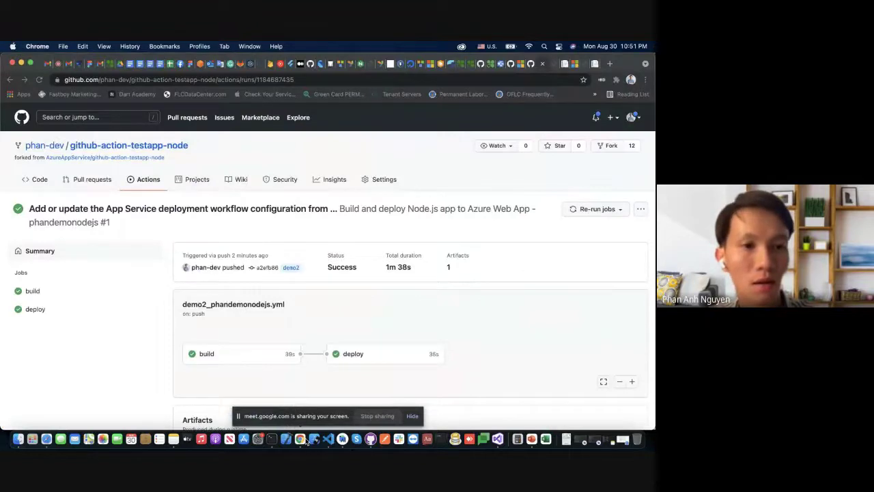
{"action": "left_click", "coordinate": [44, 180]}
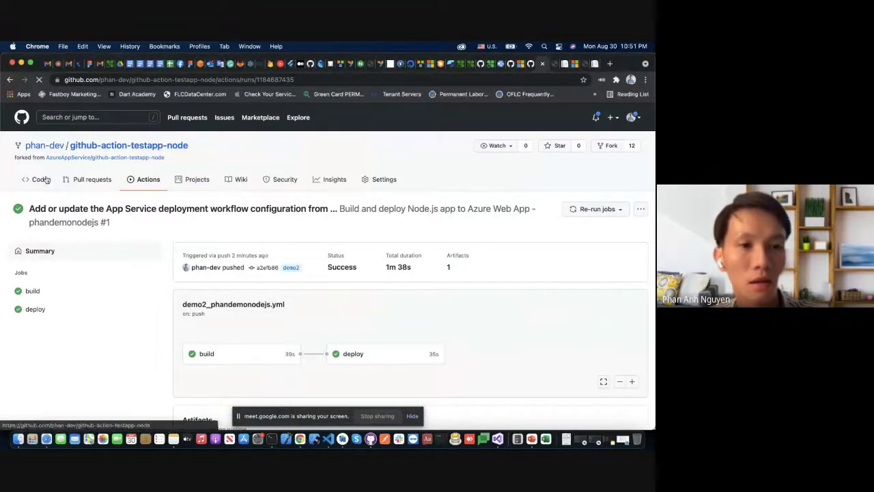
{"action": "left_click", "coordinate": [140, 181]}
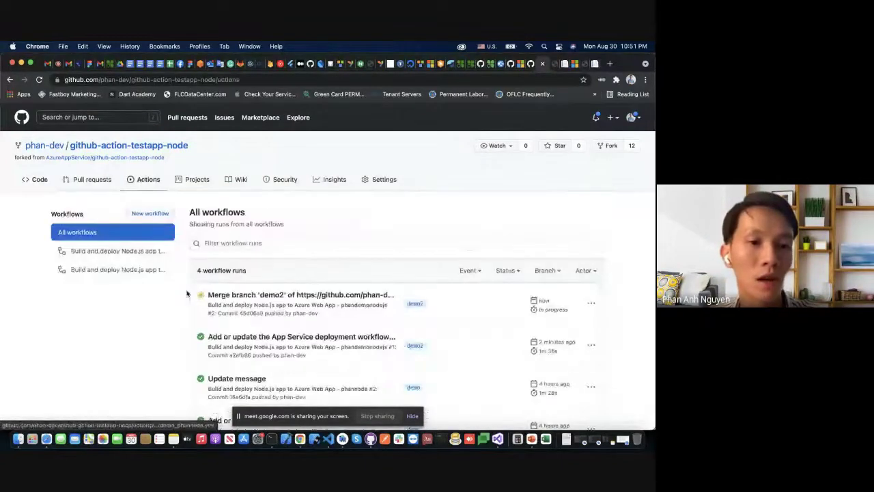